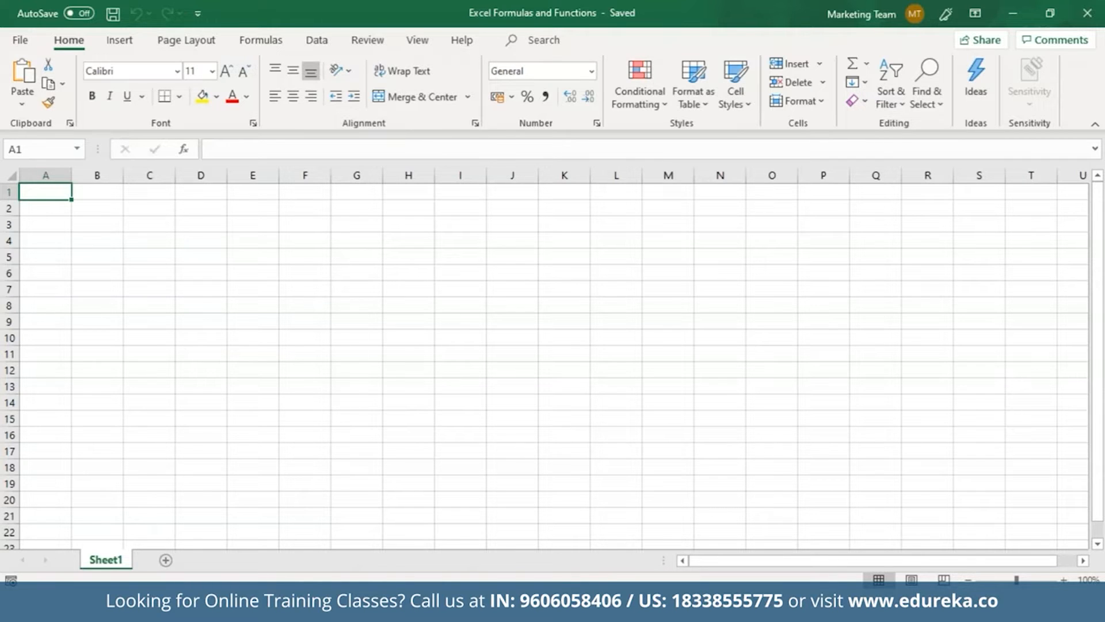
Enter 3 in A1, 2 in A2, and the formula =A1+A2 in A3
double_click(53, 197)
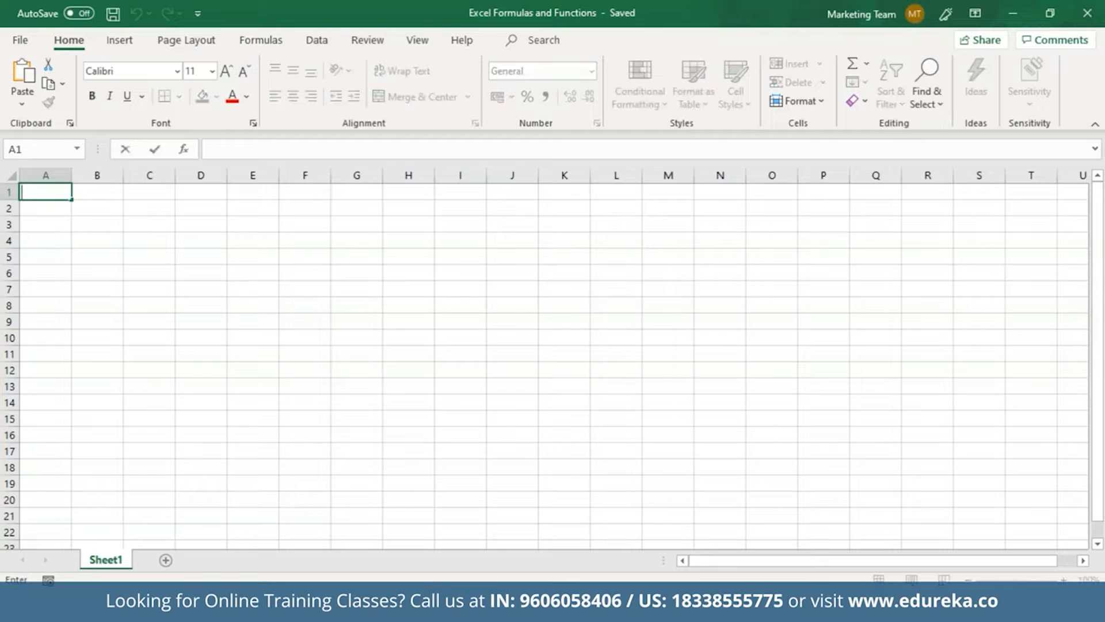
text(3)
click(48, 208)
text(2)
click(45, 224)
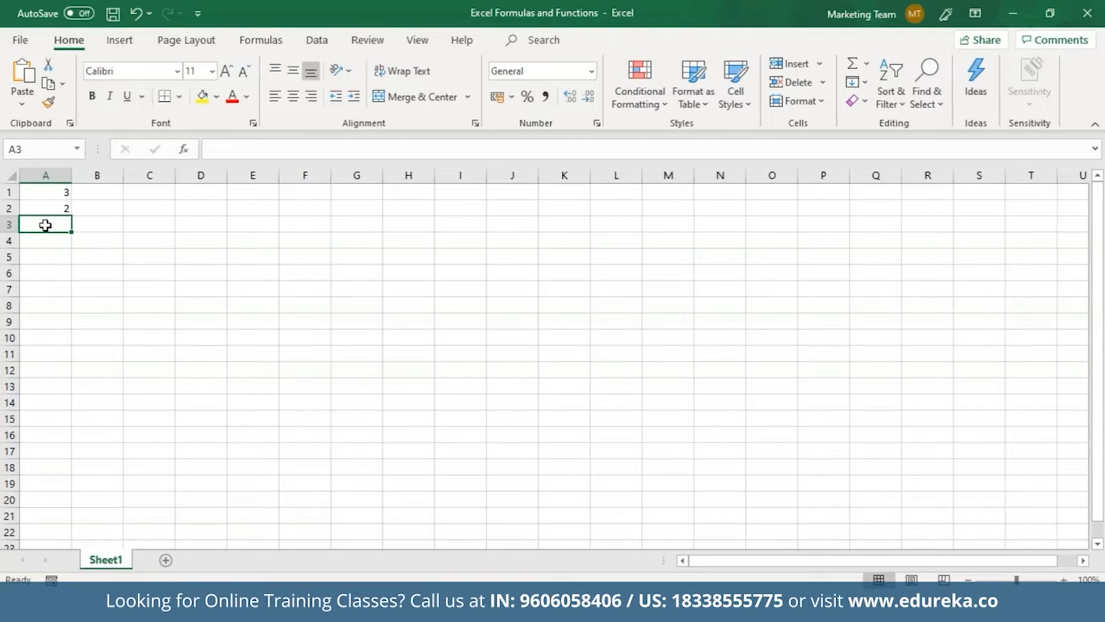
double_click(45, 225)
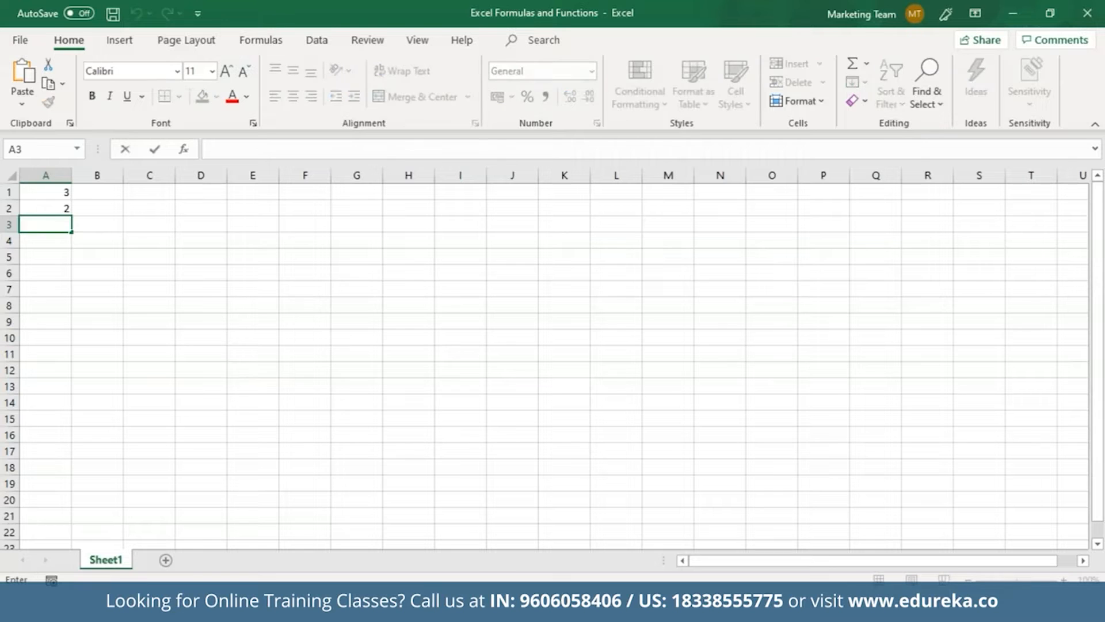
text(=A1)
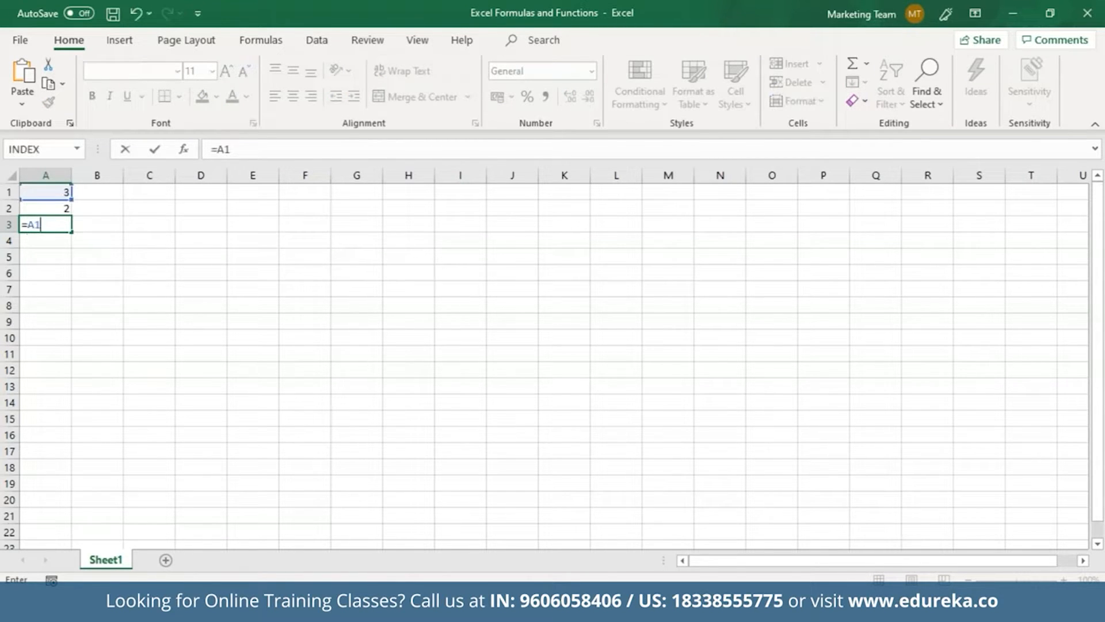
text(+A2)
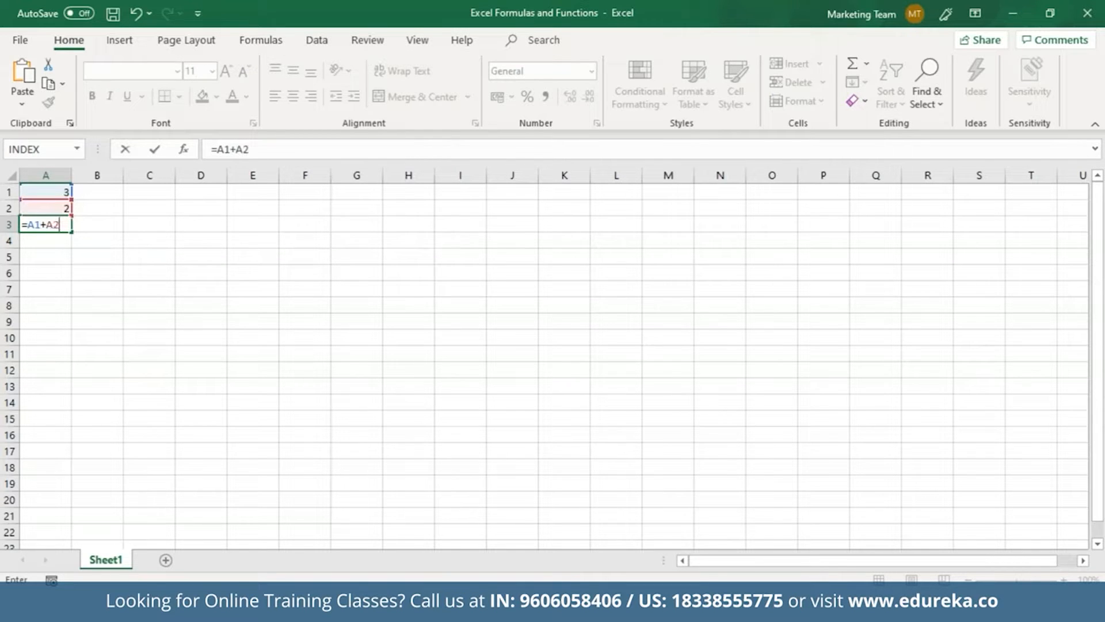
key(Return)
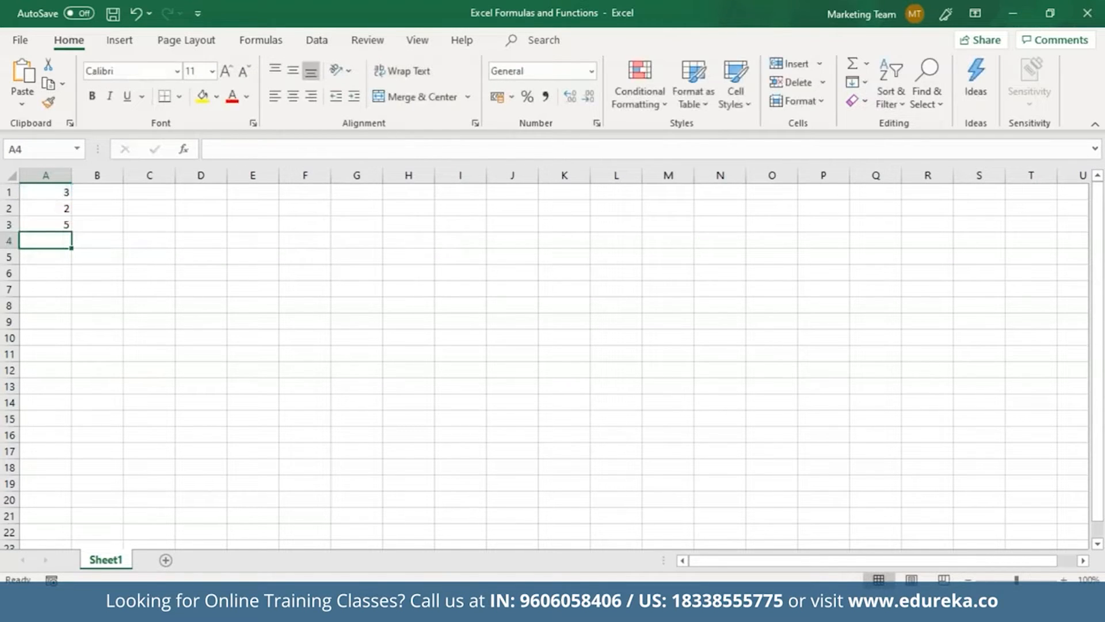
Rebuild A3's =A1+A2 formula by clicking A1 and A2 as references, showing 5
click(64, 225)
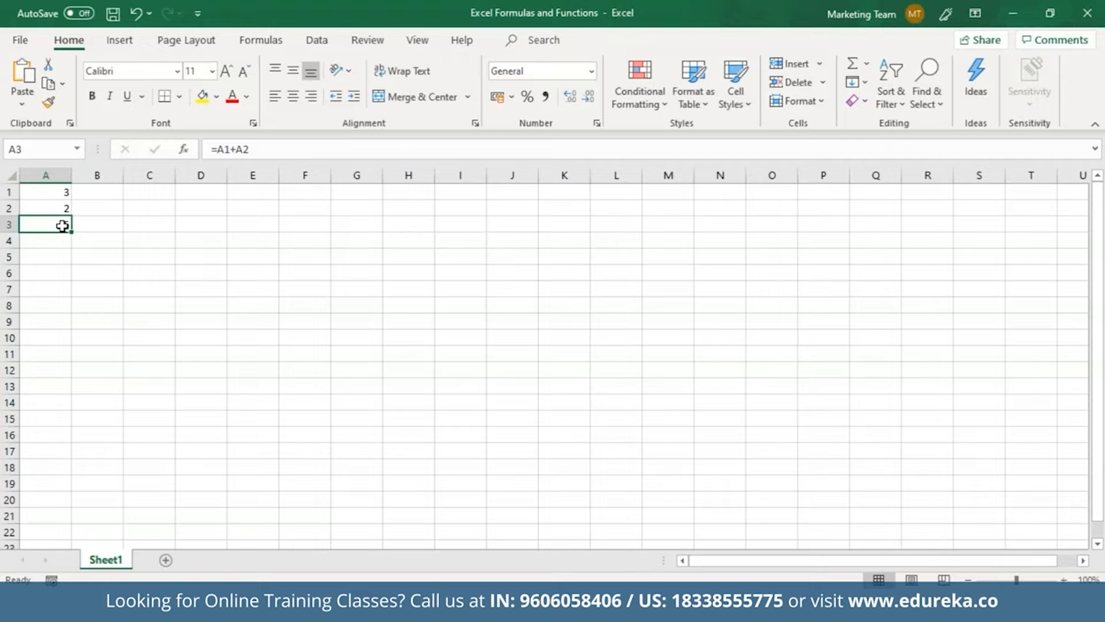
double_click(62, 226)
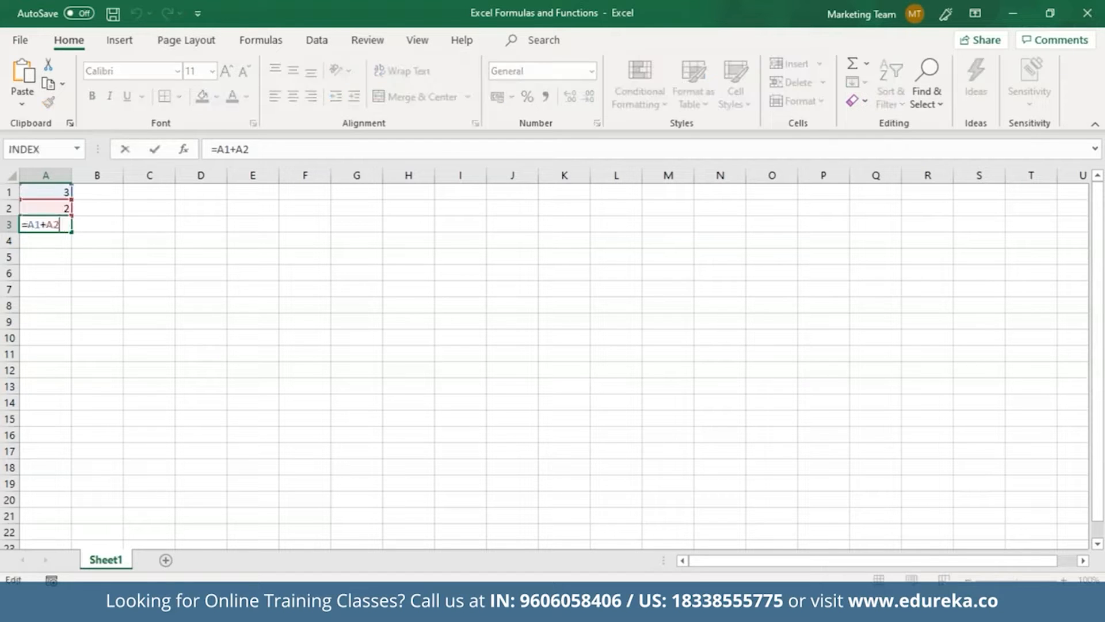
click(50, 270)
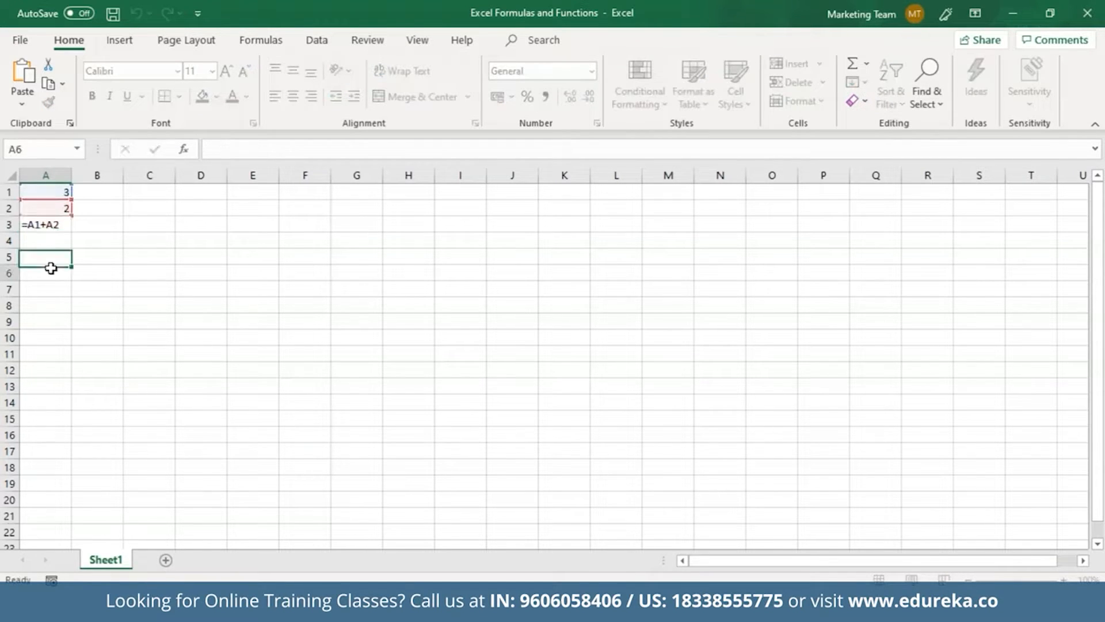
click(56, 225)
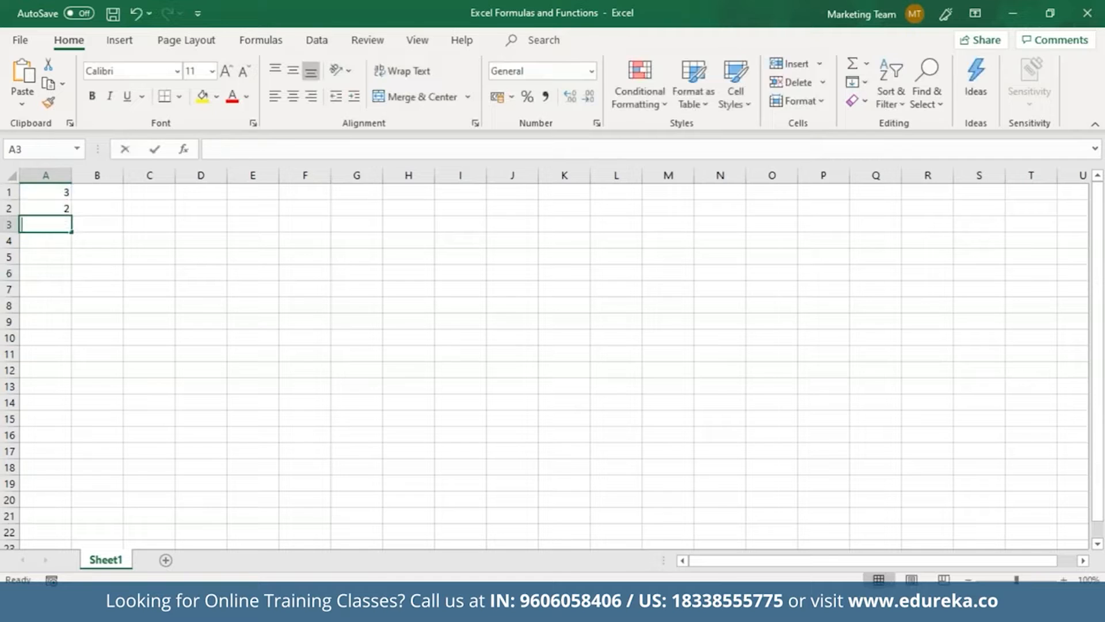
key(BackSpace)
text(=)
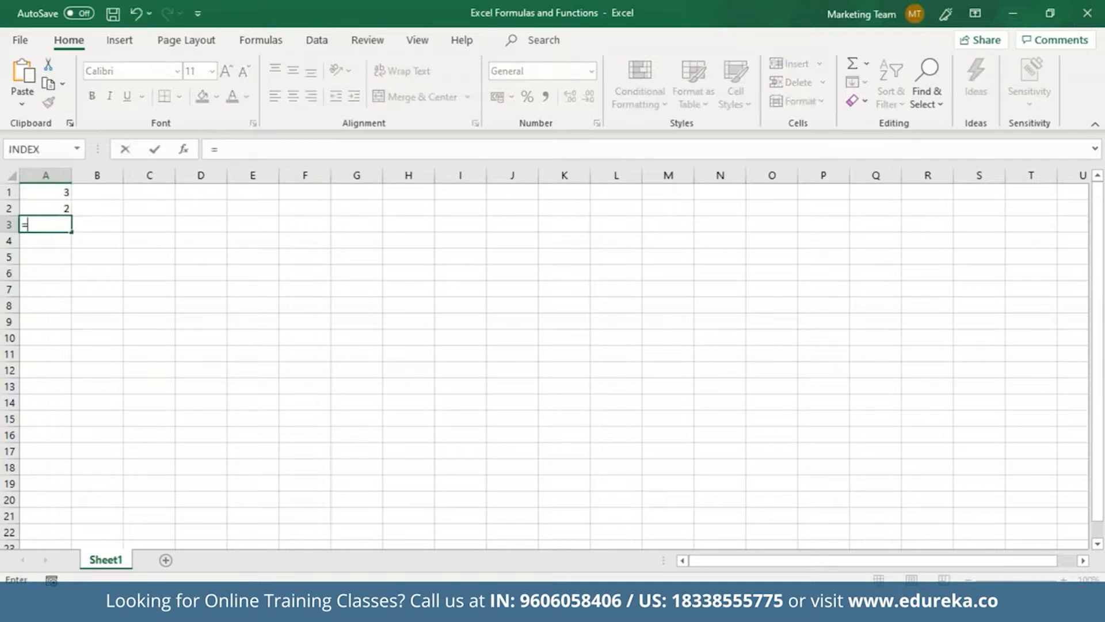
click(61, 193)
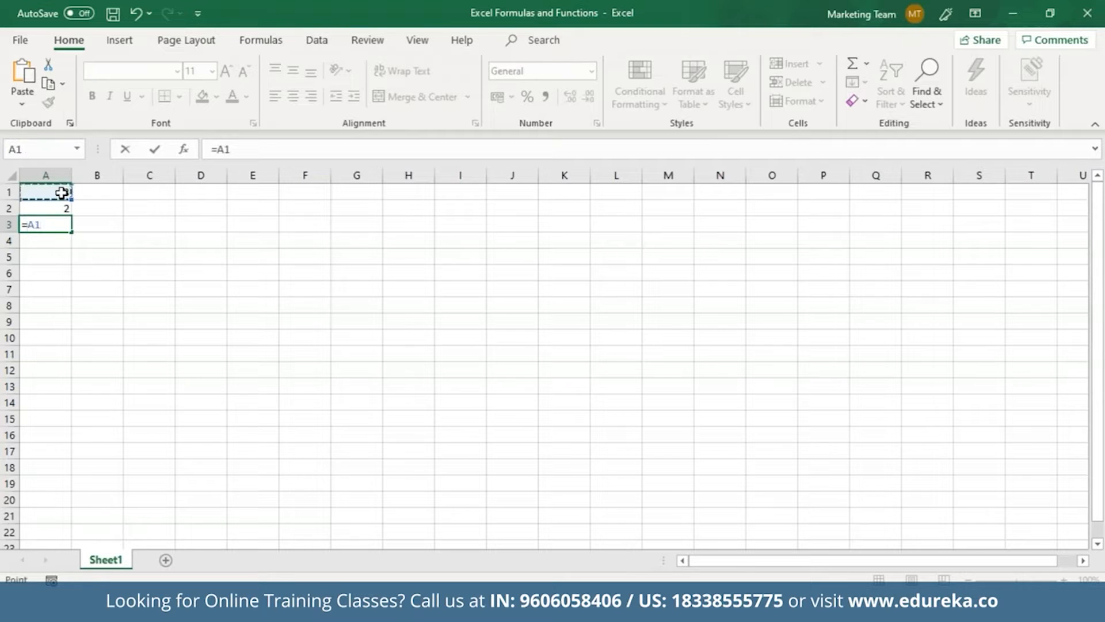
text(+)
click(66, 207)
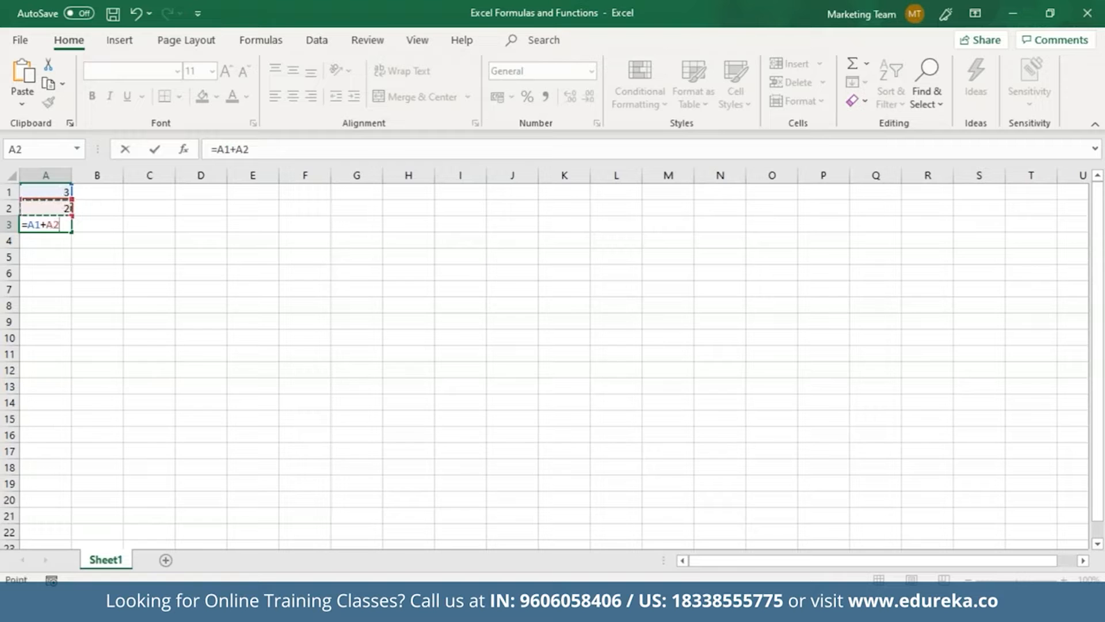
key(Return)
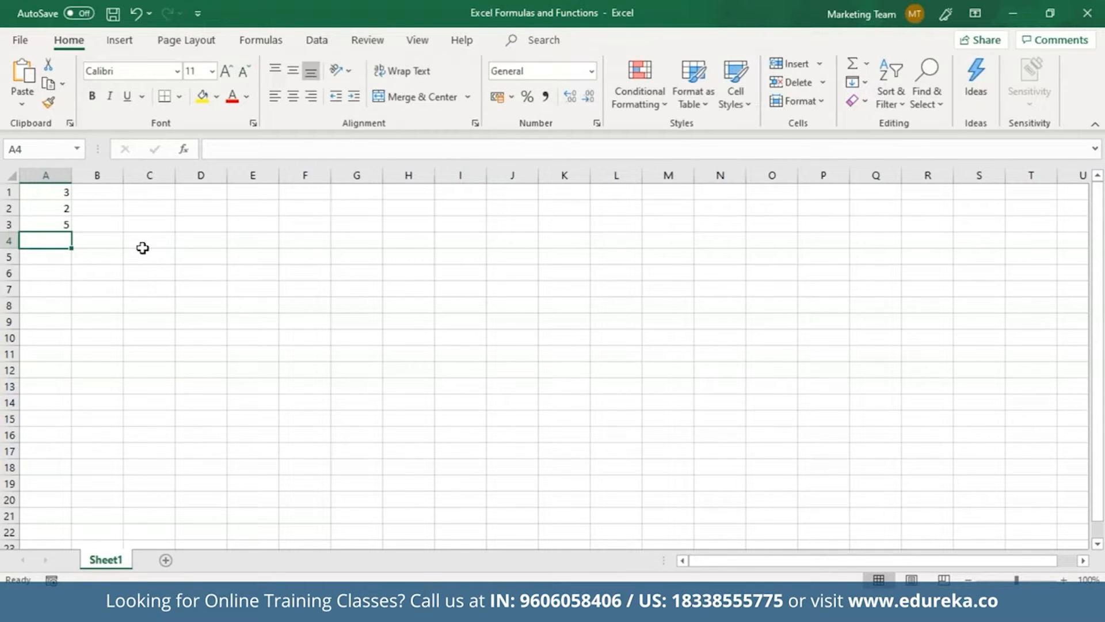
Edit A3's formula in the formula bar to =A1*A2 so it shows 6
click(222, 151)
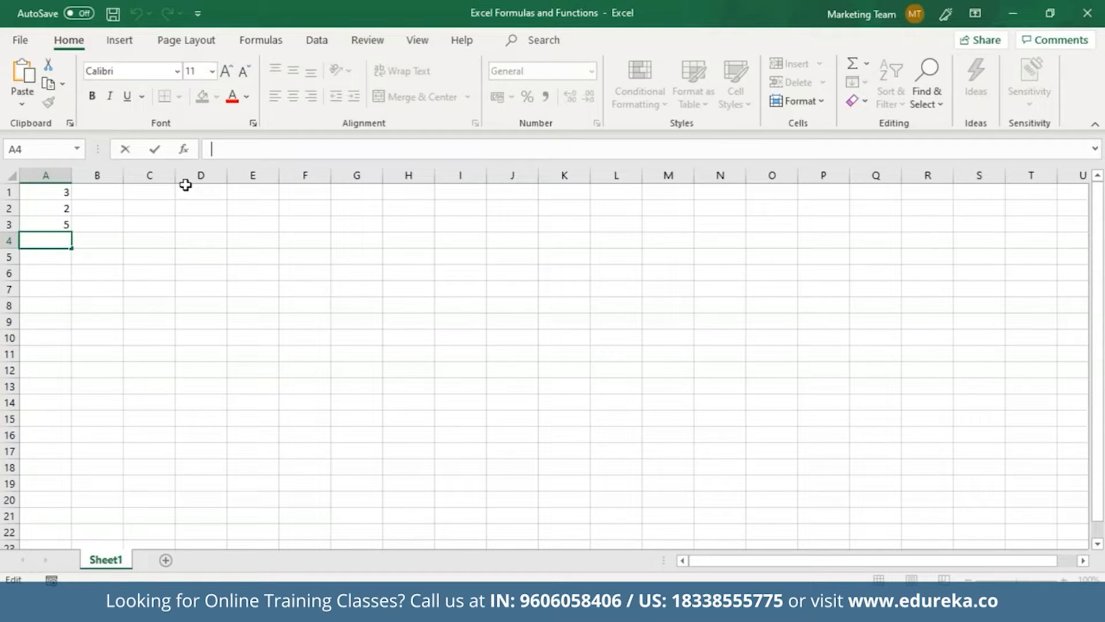
click(65, 225)
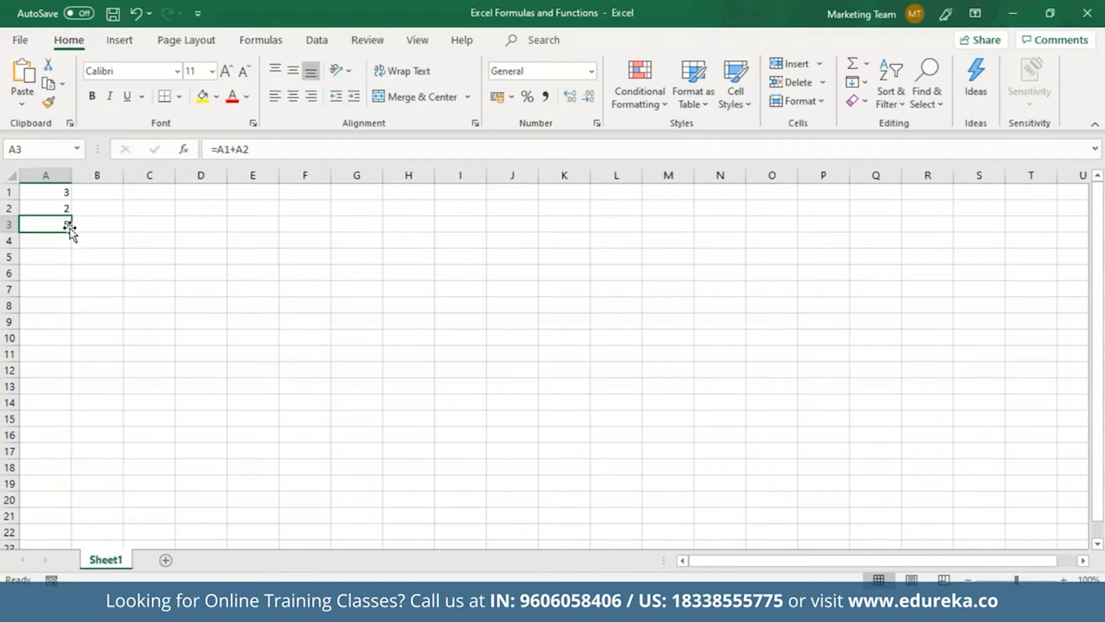
click(239, 150)
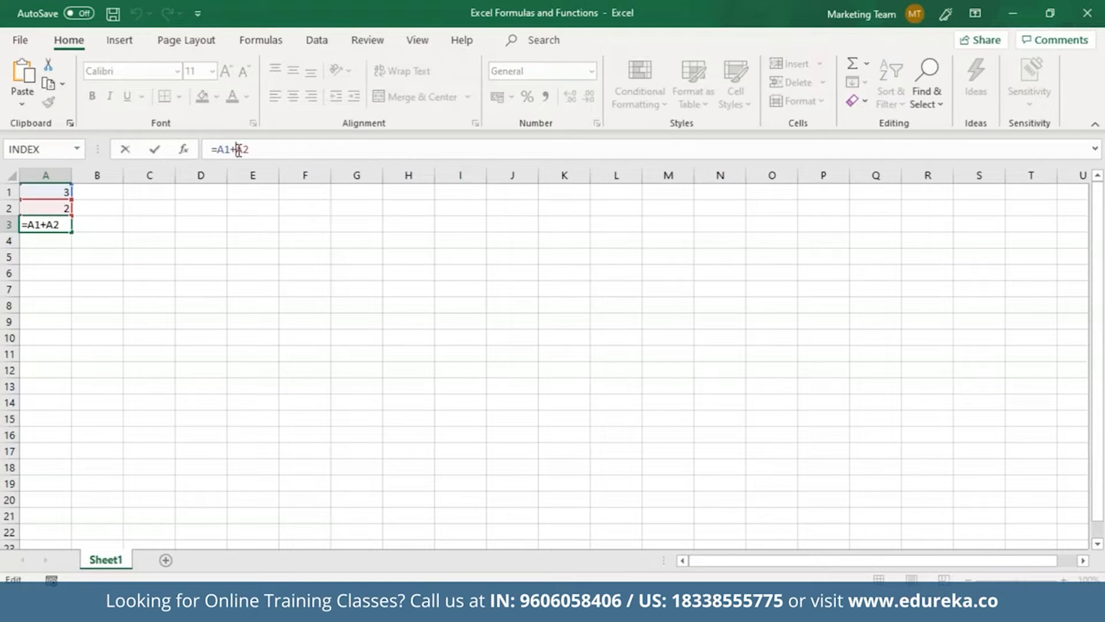
key(BackSpace)
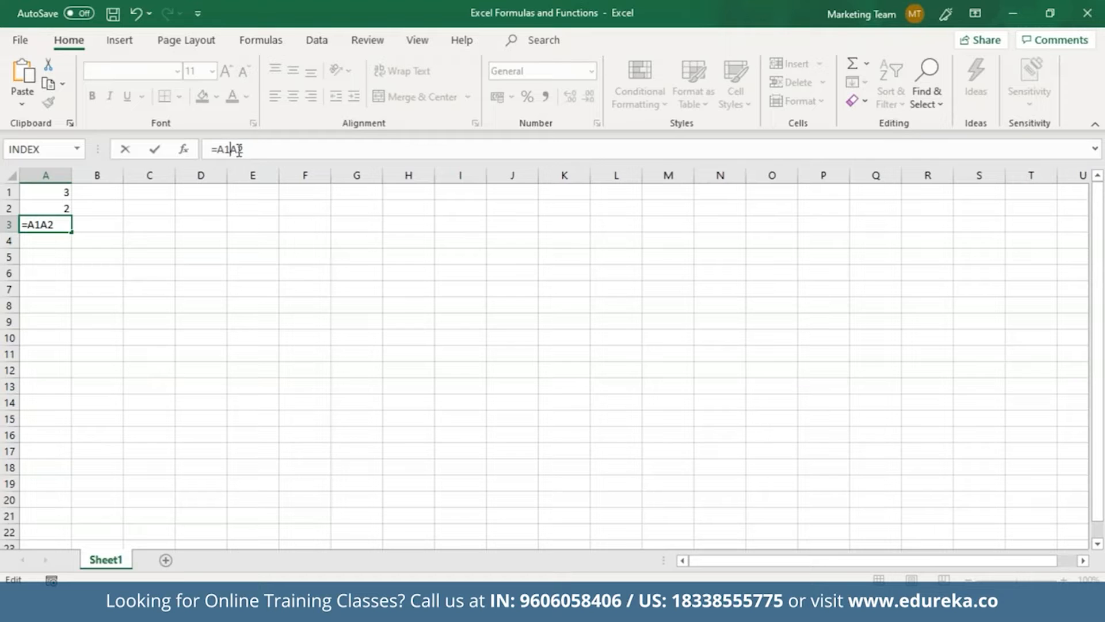
text(*)
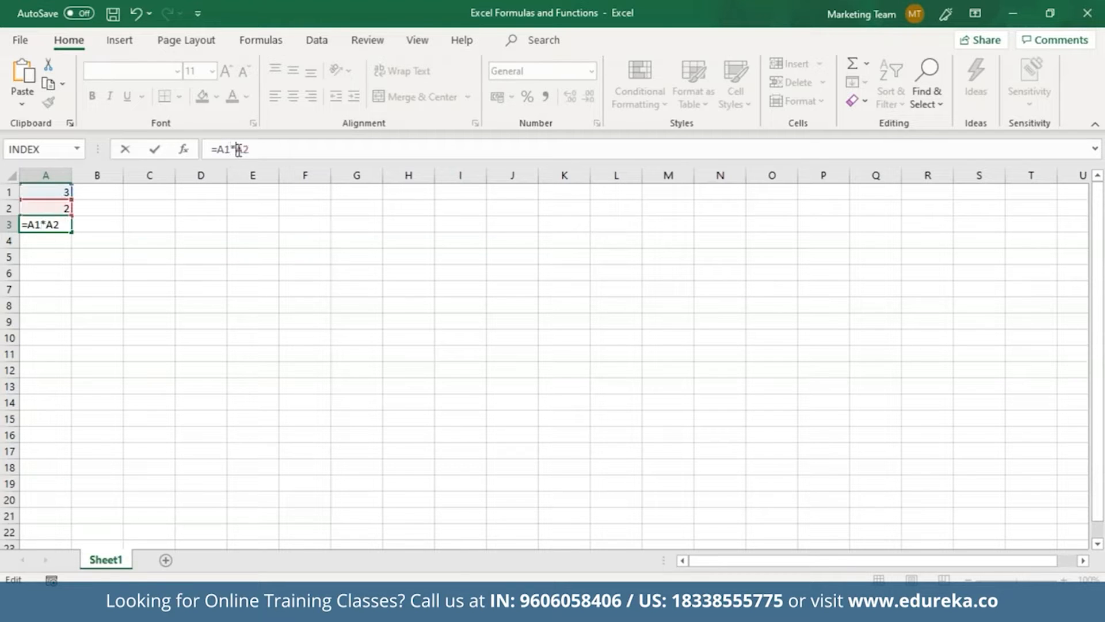
key(Return)
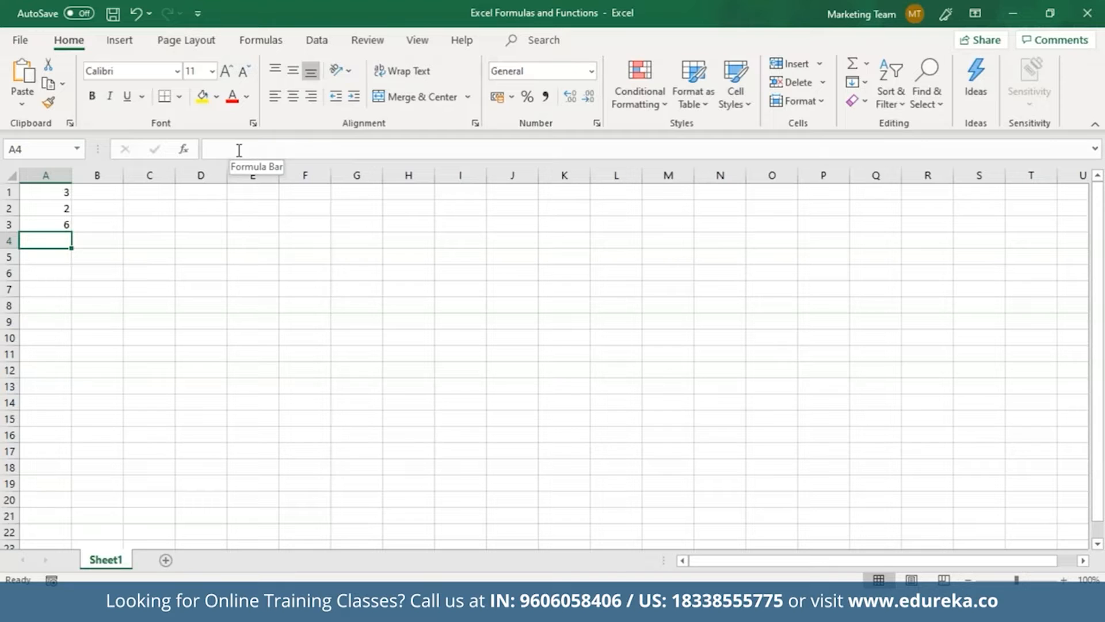
click(61, 226)
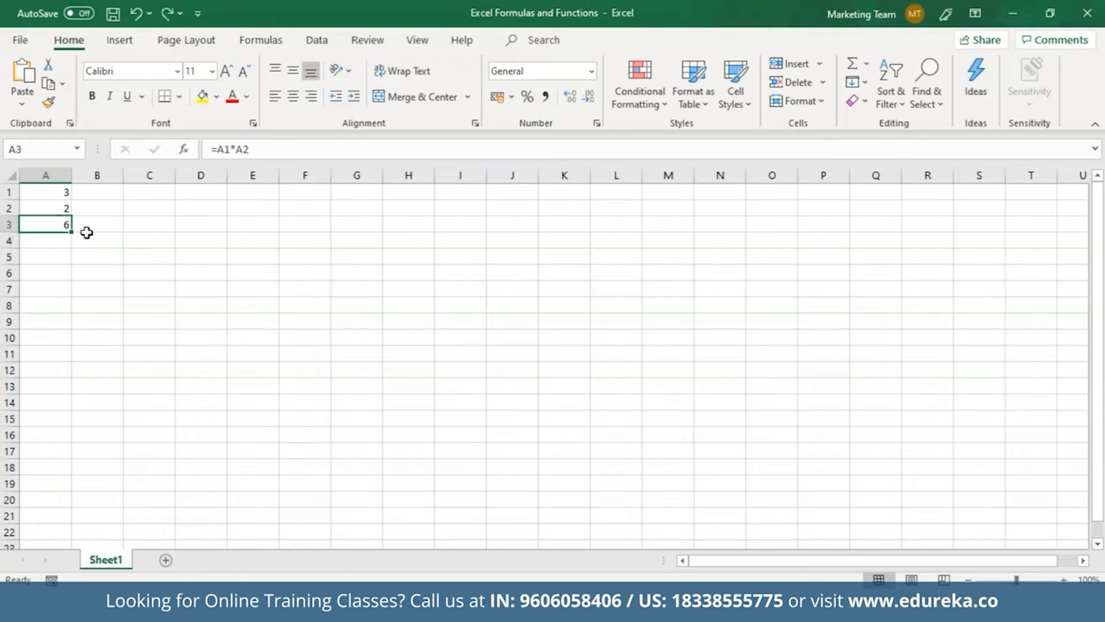
click(101, 193)
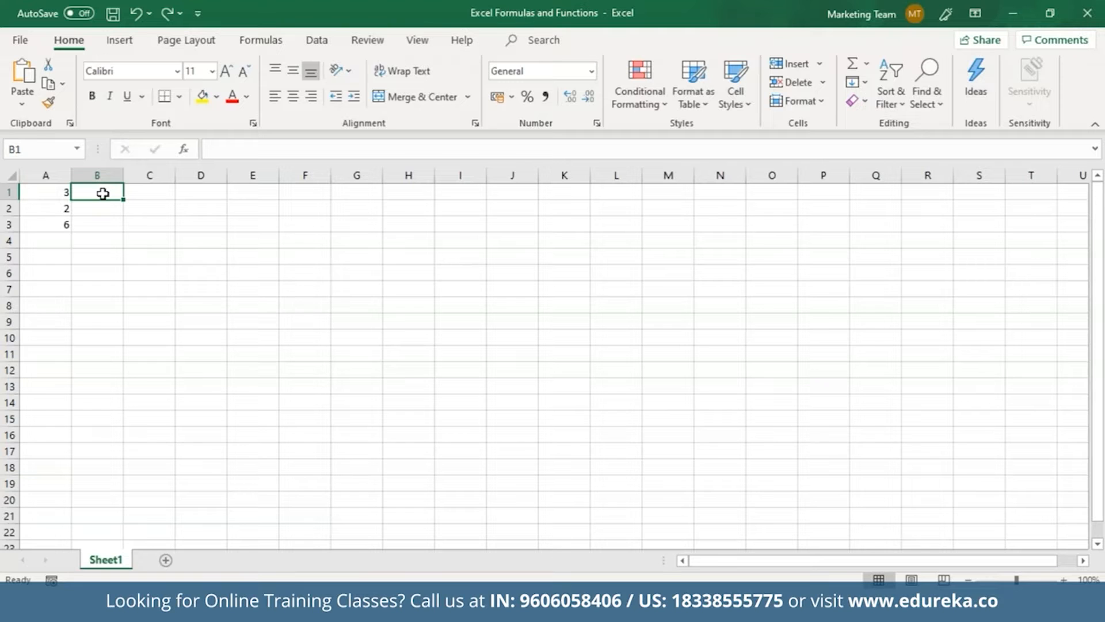
Enter 3, 2, 6 across B1:D1 and 4, 9, 7 across B2:D2
text(3)
key(Return)
text(4)
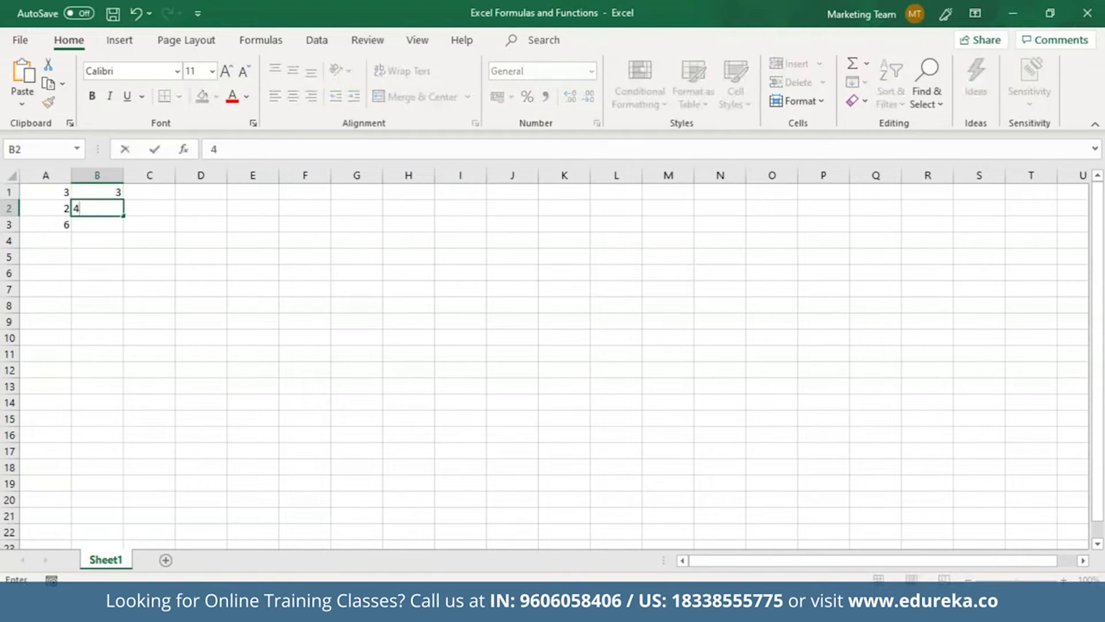
click(151, 191)
text(2)
click(151, 209)
text(9)
click(202, 193)
text(6)
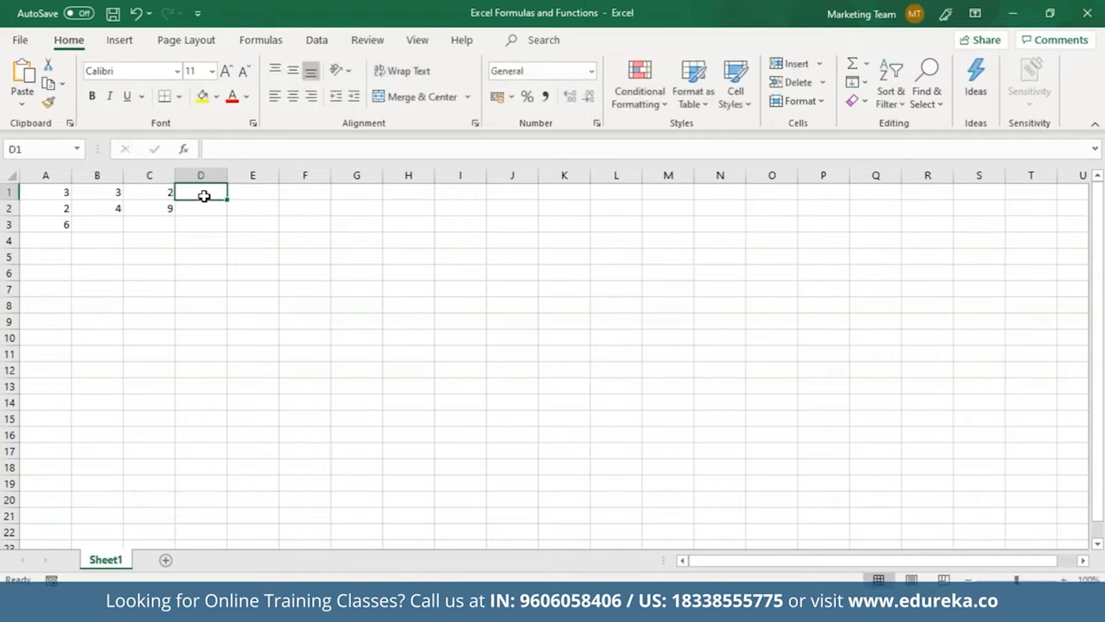
key(Return)
text(7)
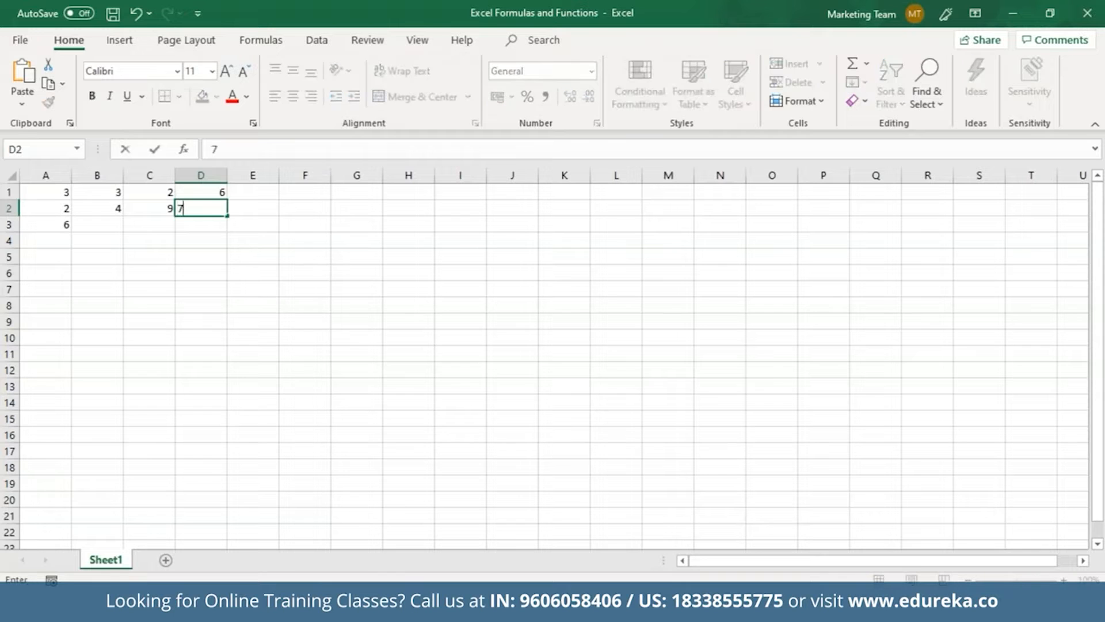
click(68, 227)
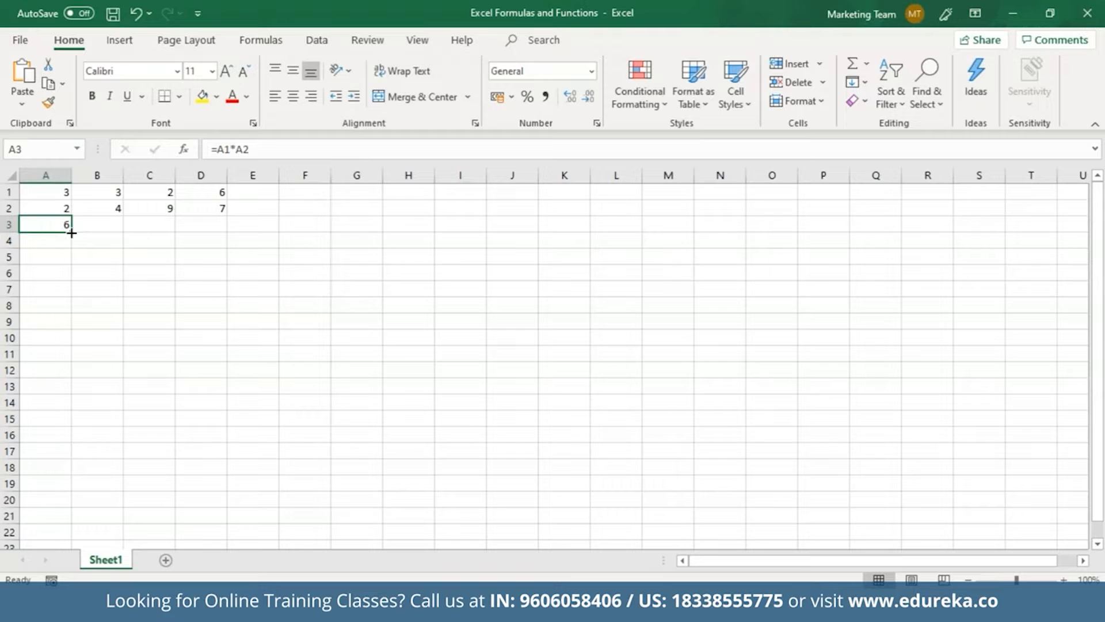
Fill A3's multiplication formula across to D3 for 12, 18 and 42, then open Format Cells
drag(72, 233, 226, 222)
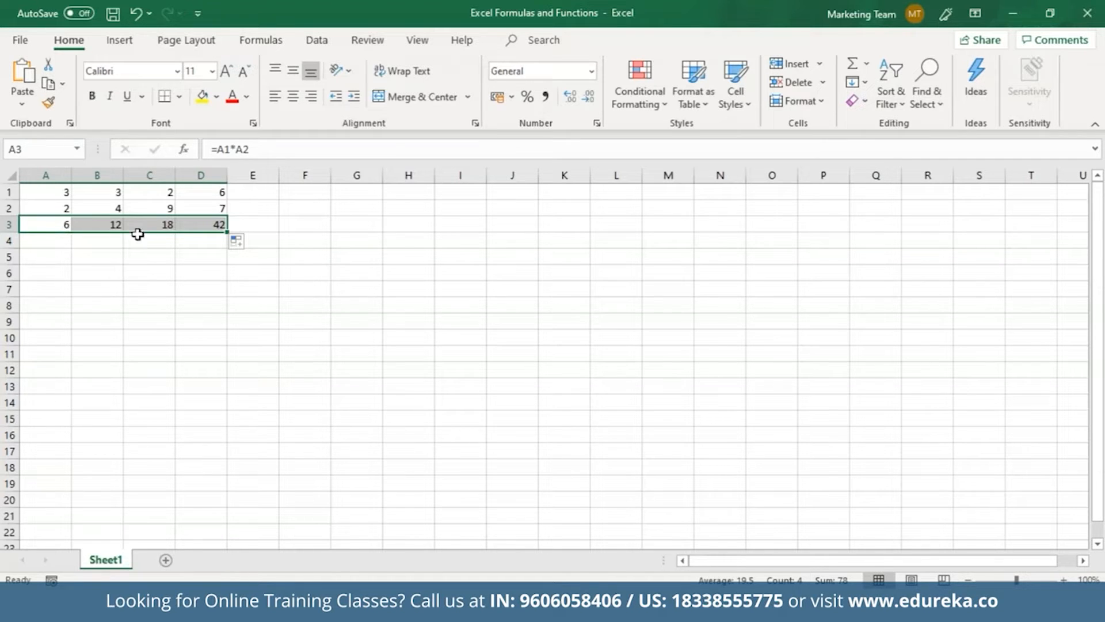
click(253, 123)
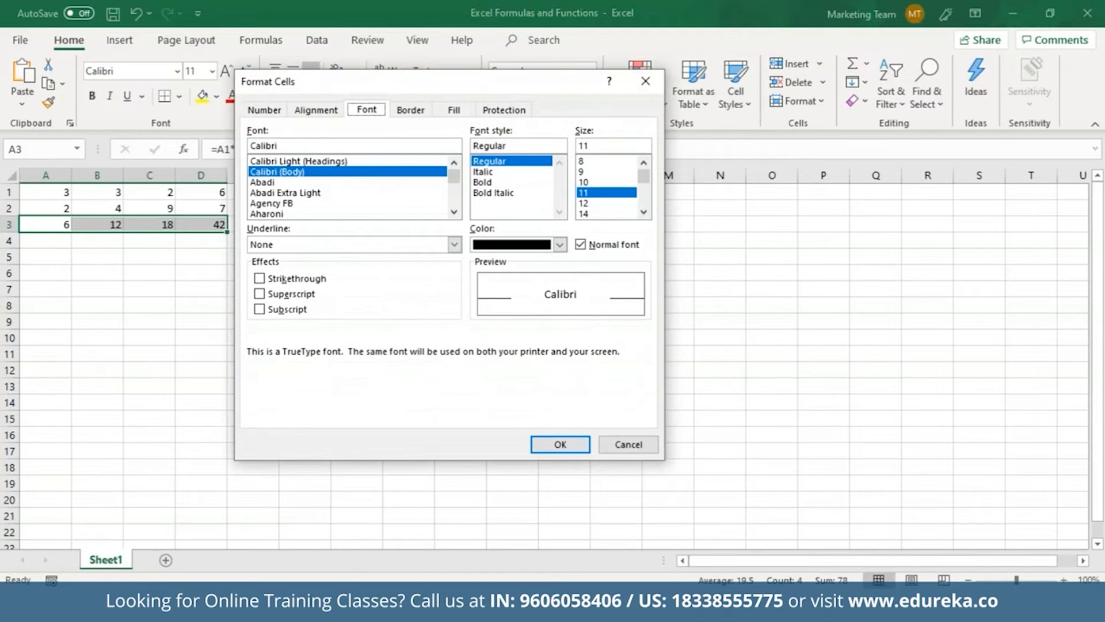
Set row 3's cells to Hidden on the Protection tab of Format Cells
click(505, 115)
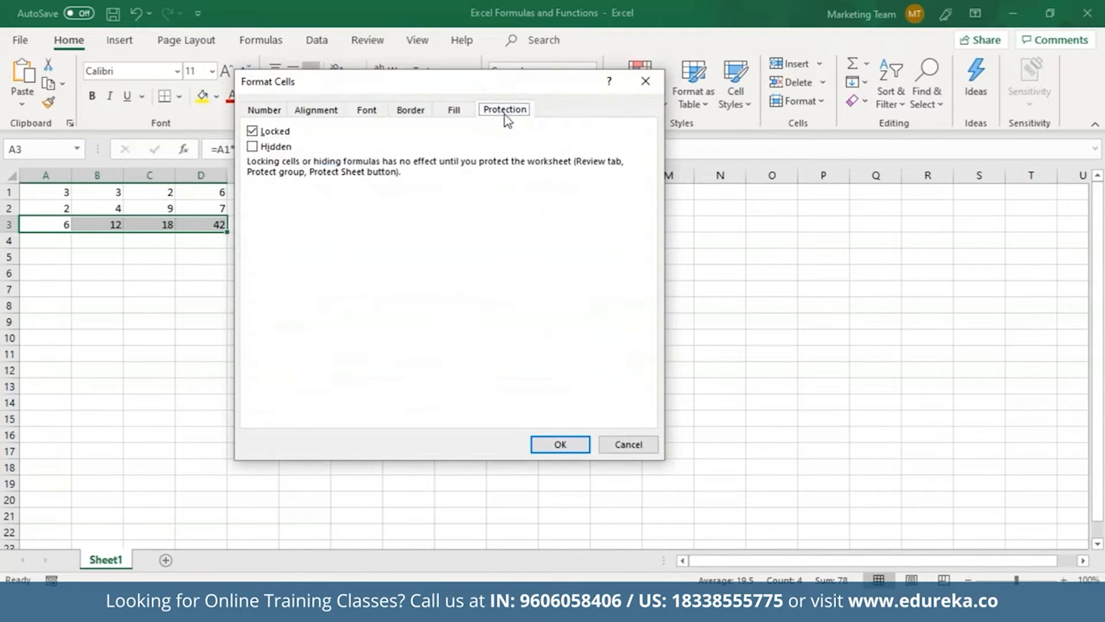
click(252, 146)
click(557, 444)
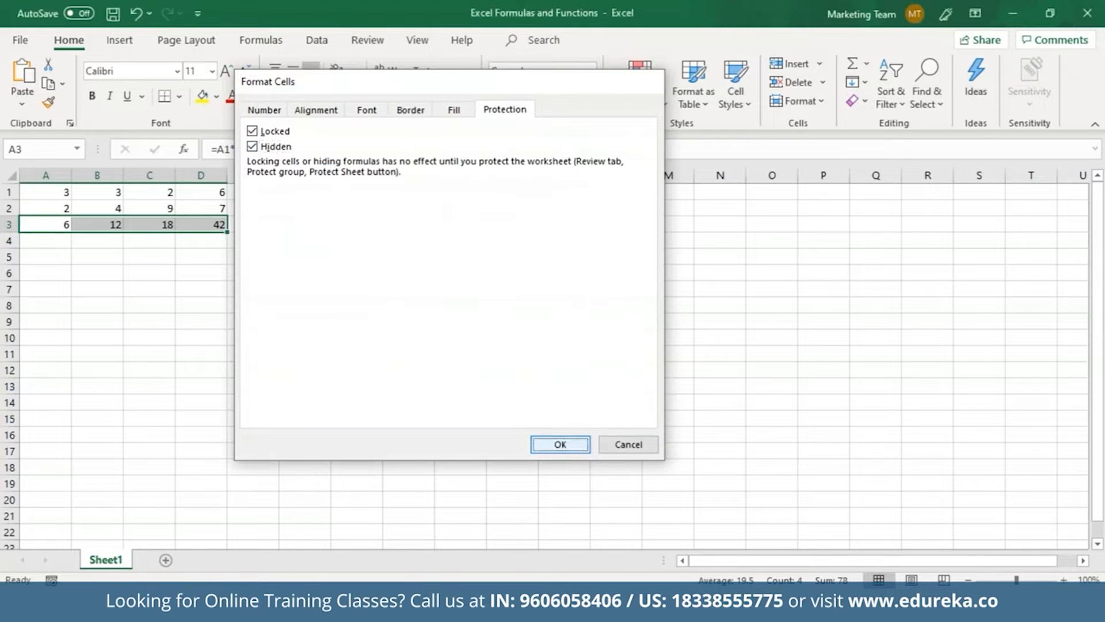
click(86, 225)
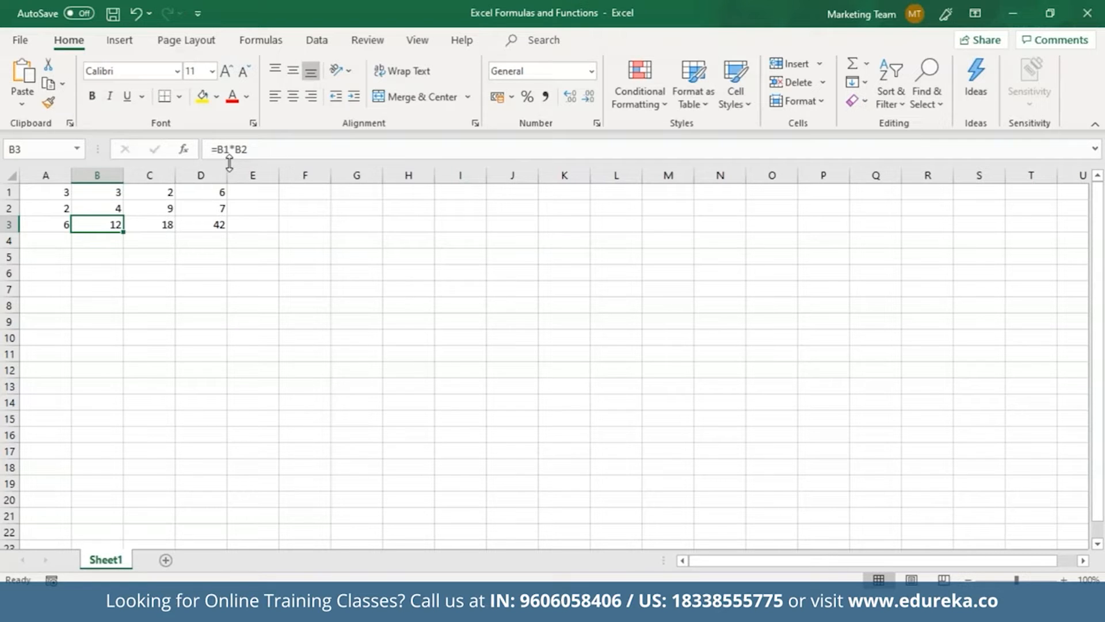
click(366, 43)
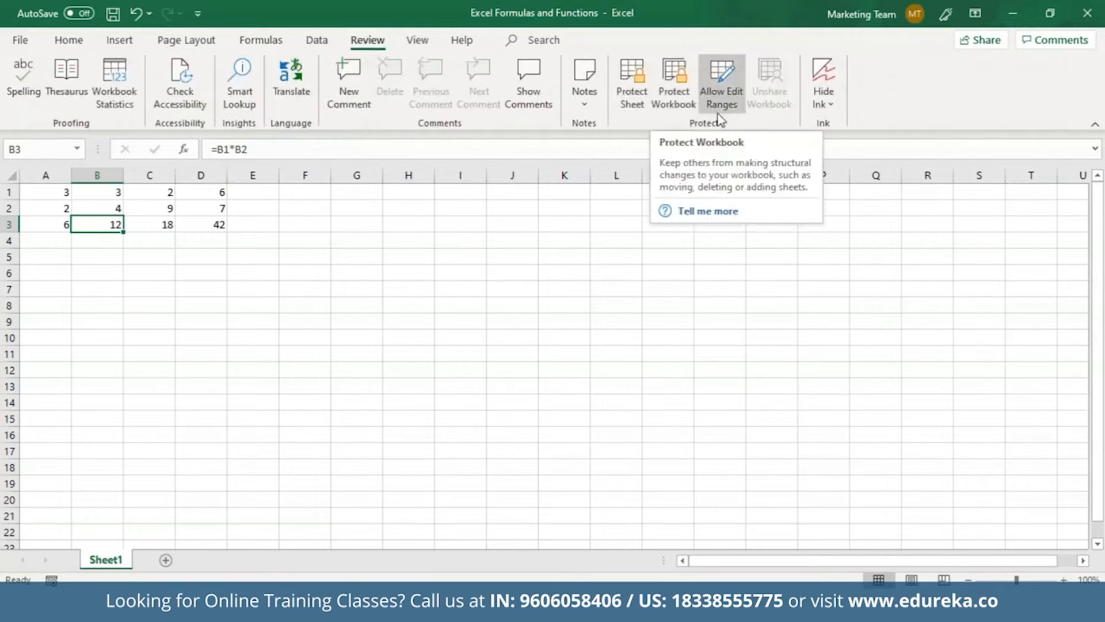
Protect Sheet1 with a confirmed password, leaving C3 and B3 showing only results
click(649, 105)
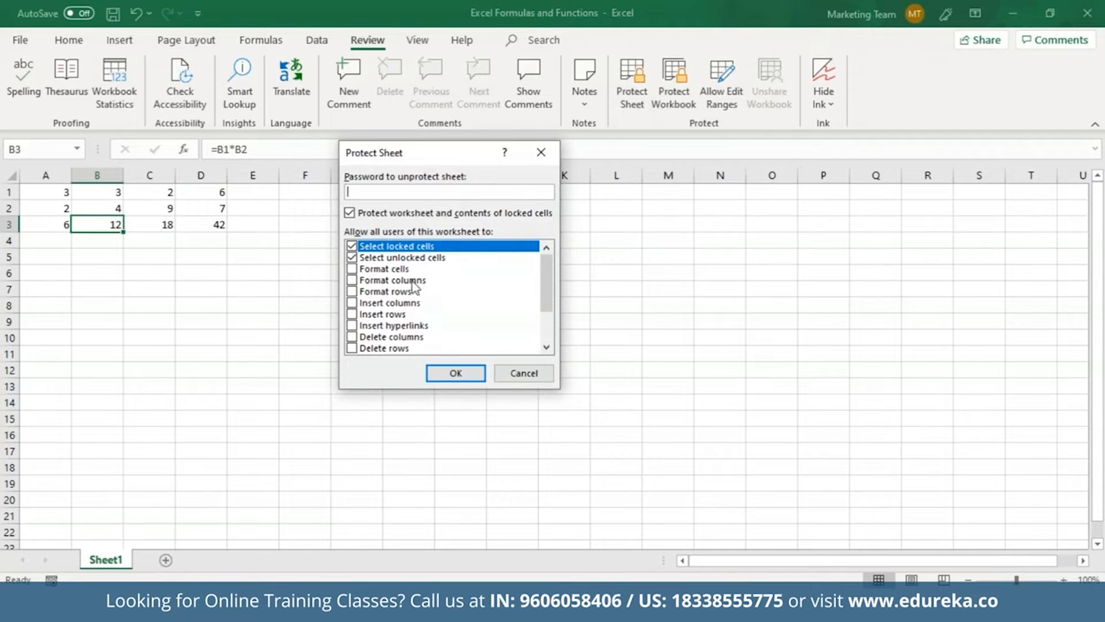
text(1234567890)
key(Return)
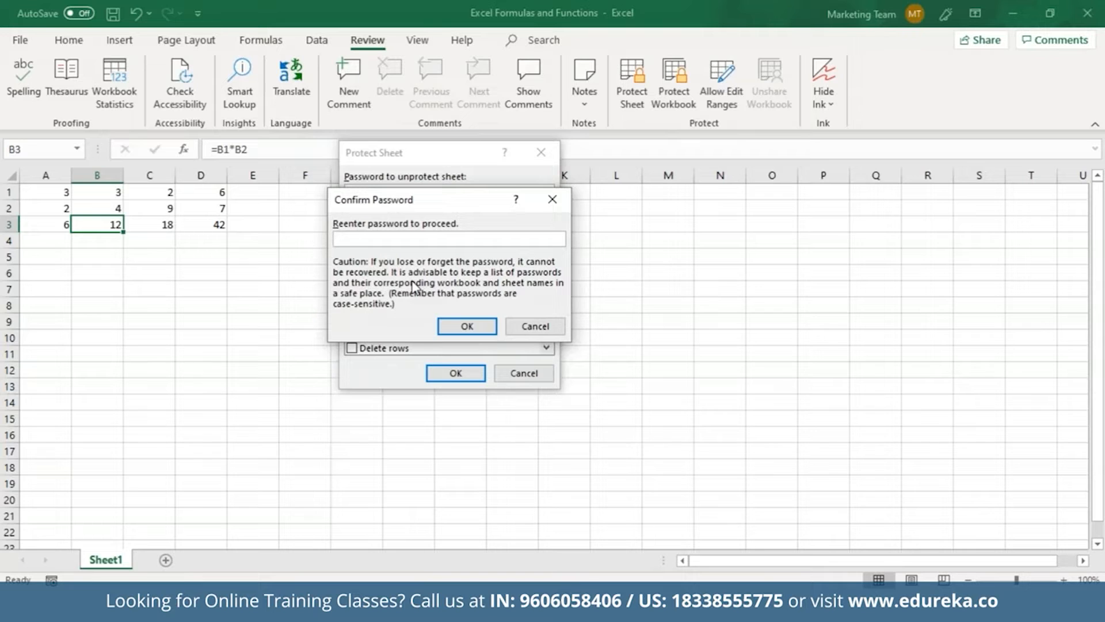
text(67890•••••)
key(Return)
click(164, 223)
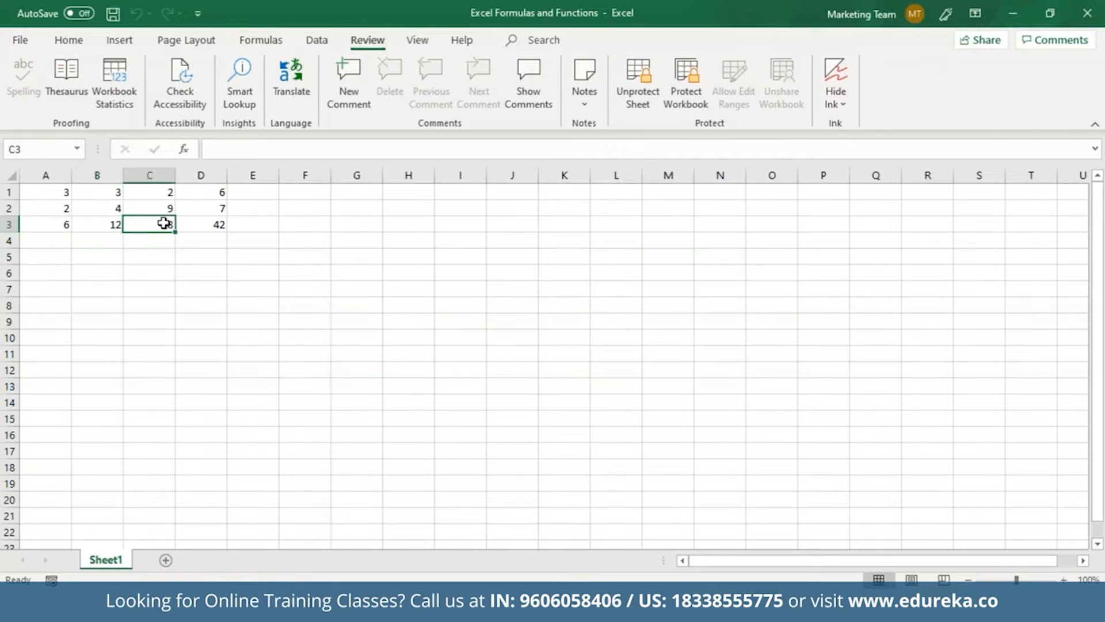
click(113, 228)
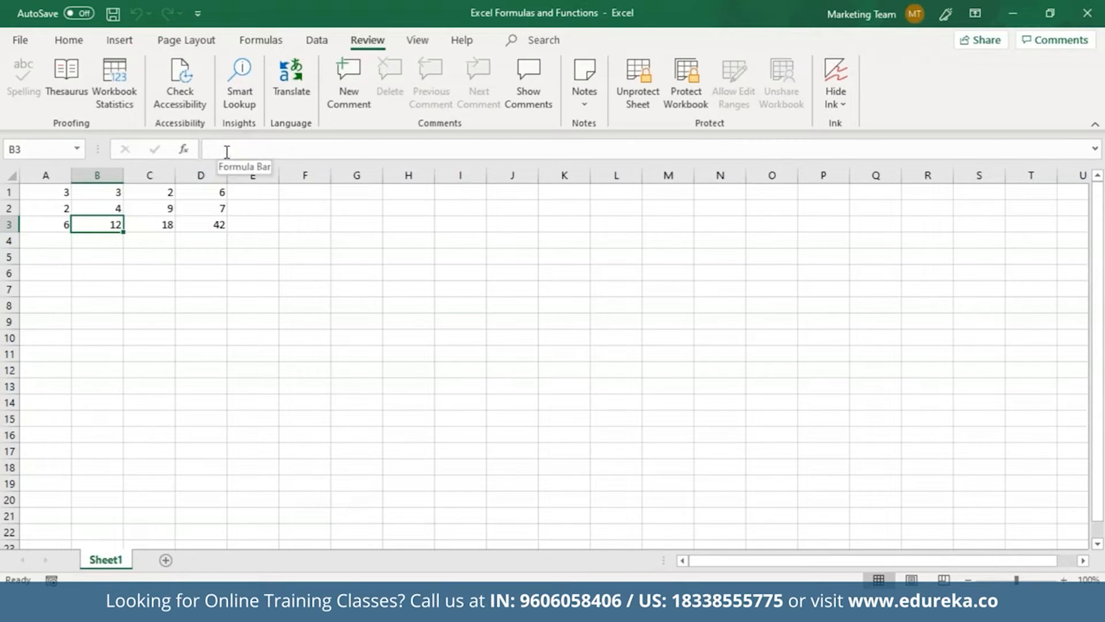
click(163, 226)
click(198, 222)
click(64, 226)
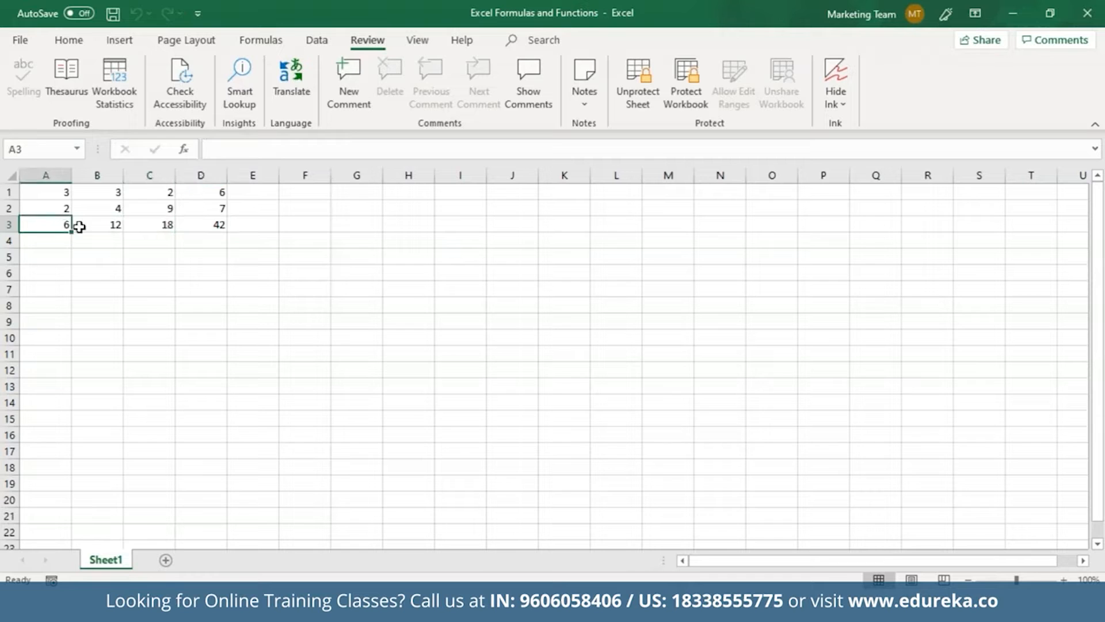
click(93, 225)
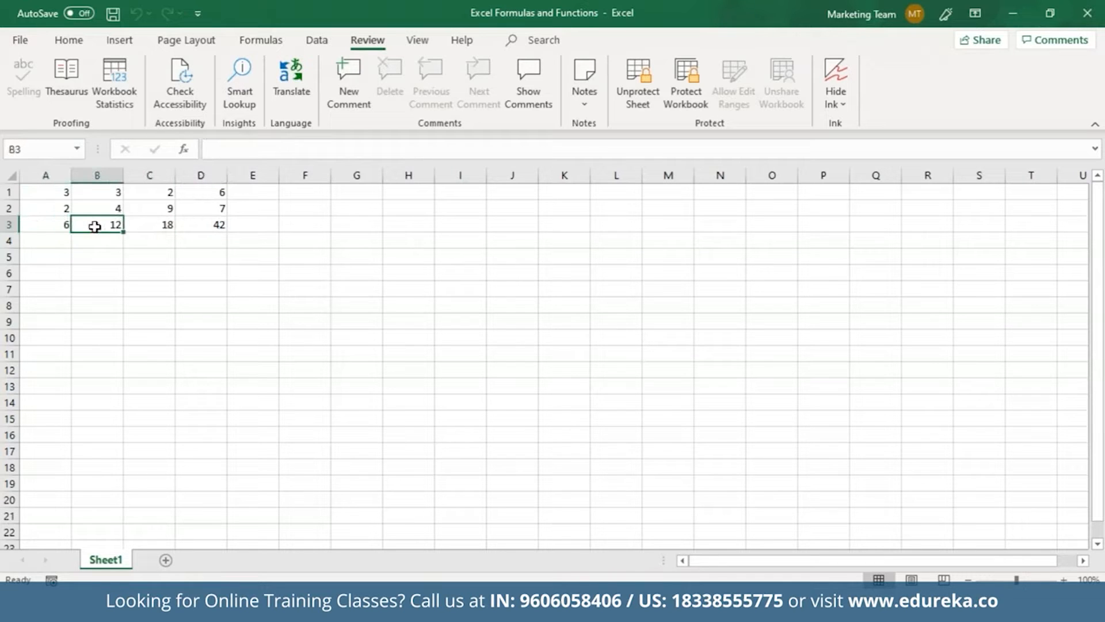
click(138, 224)
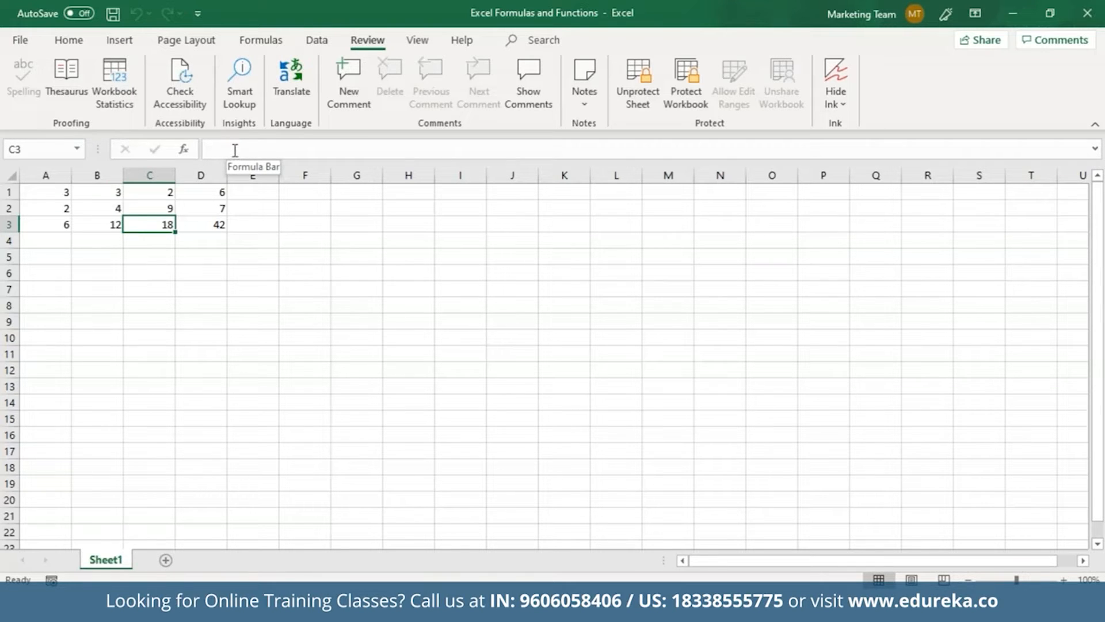
Unprotect Sheet1 with its password so D3's =D1*D2 formula is visible again
click(638, 93)
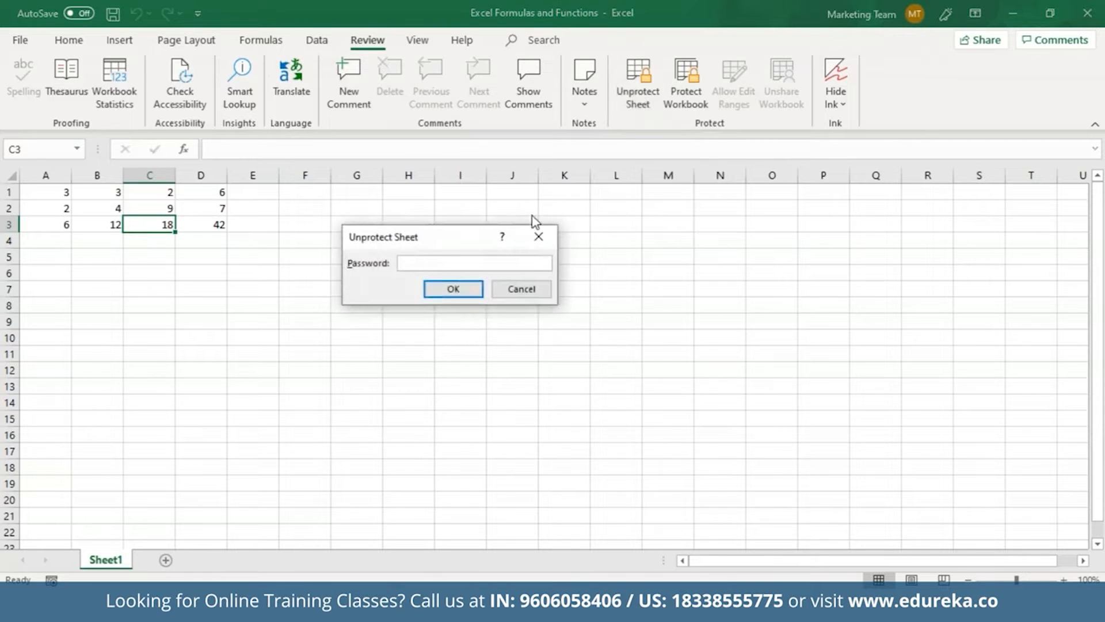
text(123456789)
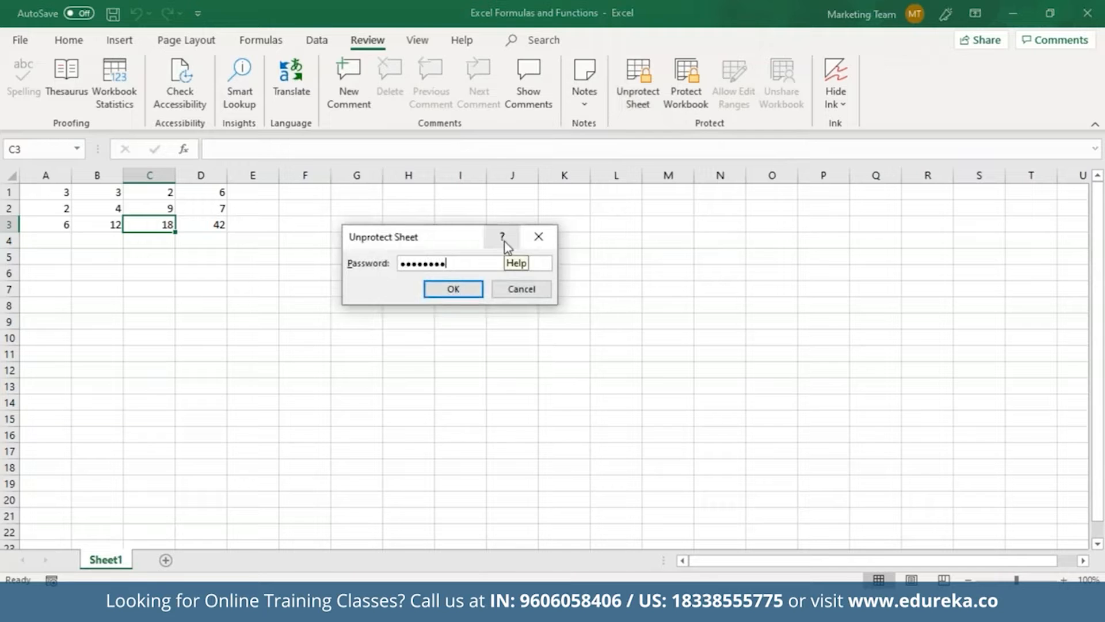
key(Return)
click(217, 222)
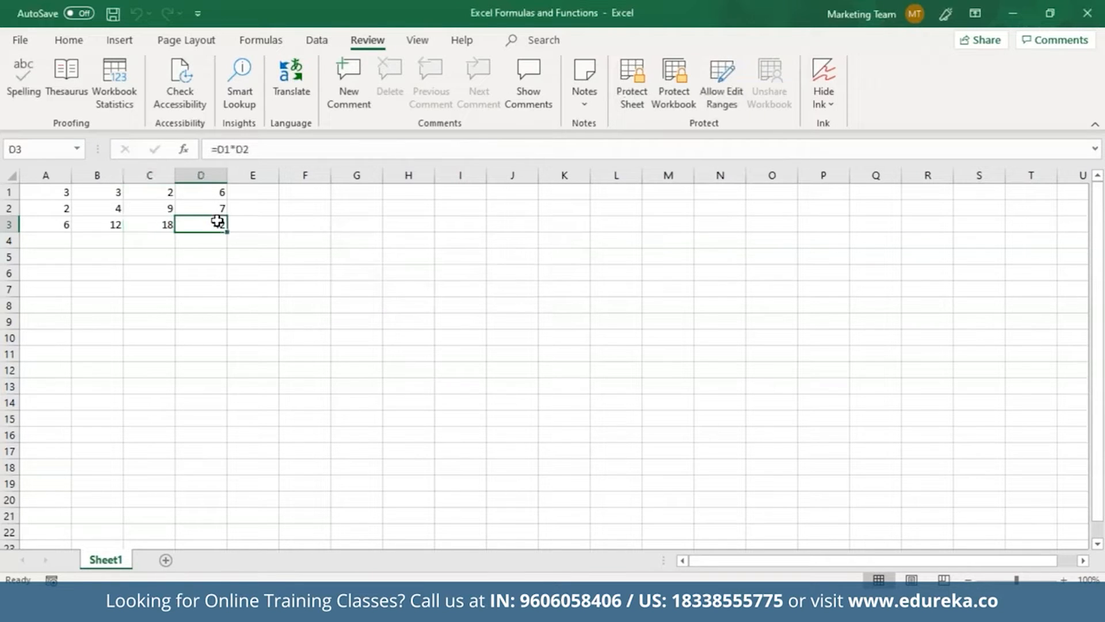
click(288, 254)
Enter =A1*(C1+C2) in F5 via the formula bar, giving 33
click(245, 151)
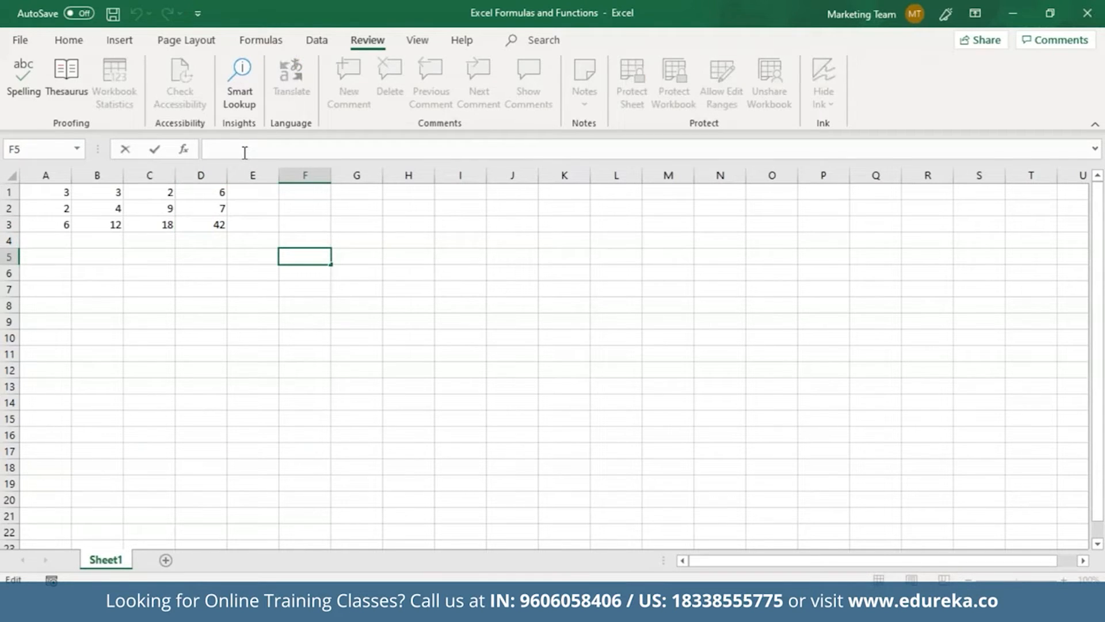
text(=A)
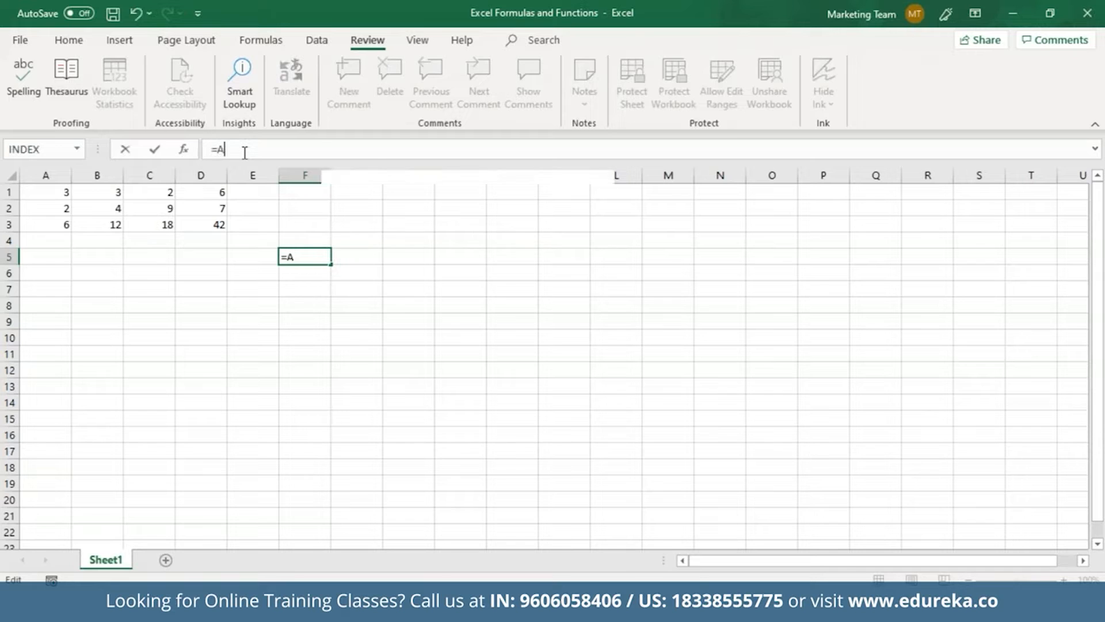
text(1*)
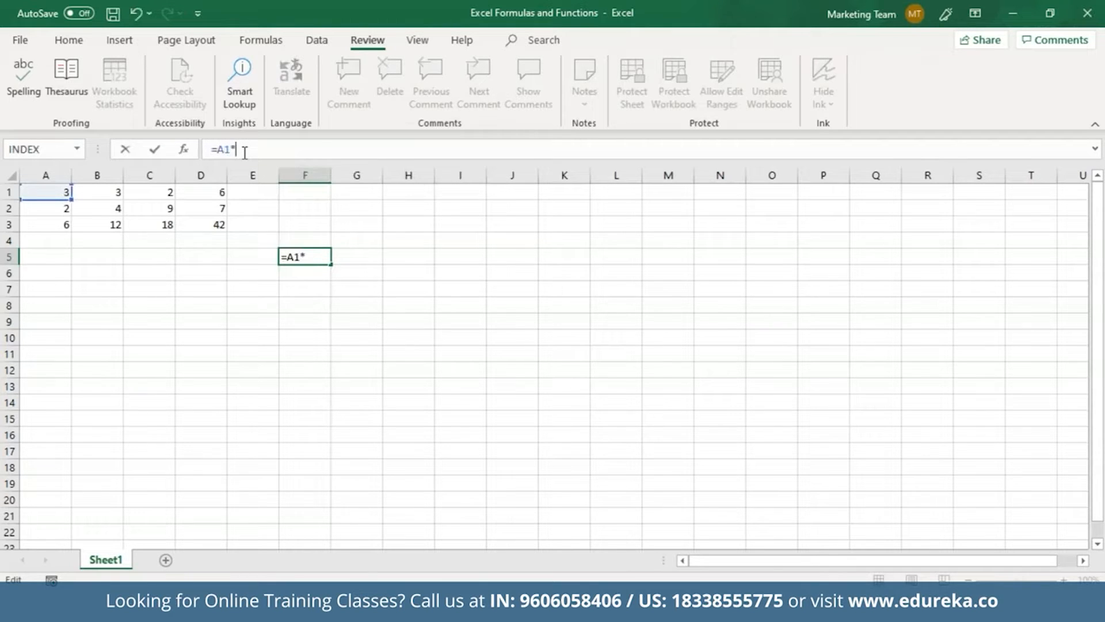
text((C1+C2))
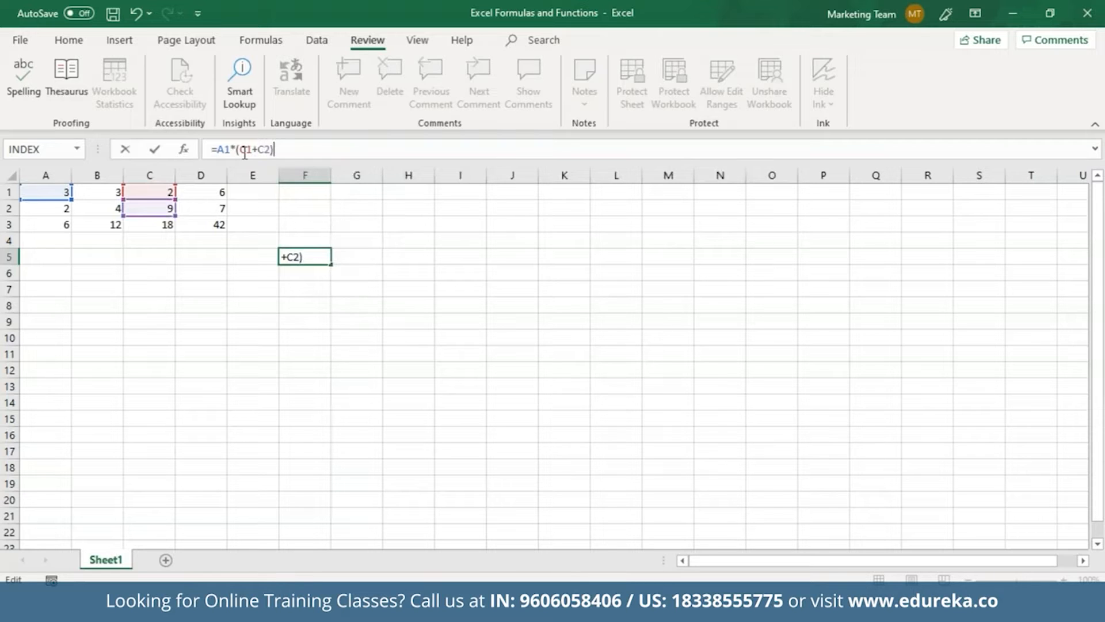
key(Return)
click(310, 257)
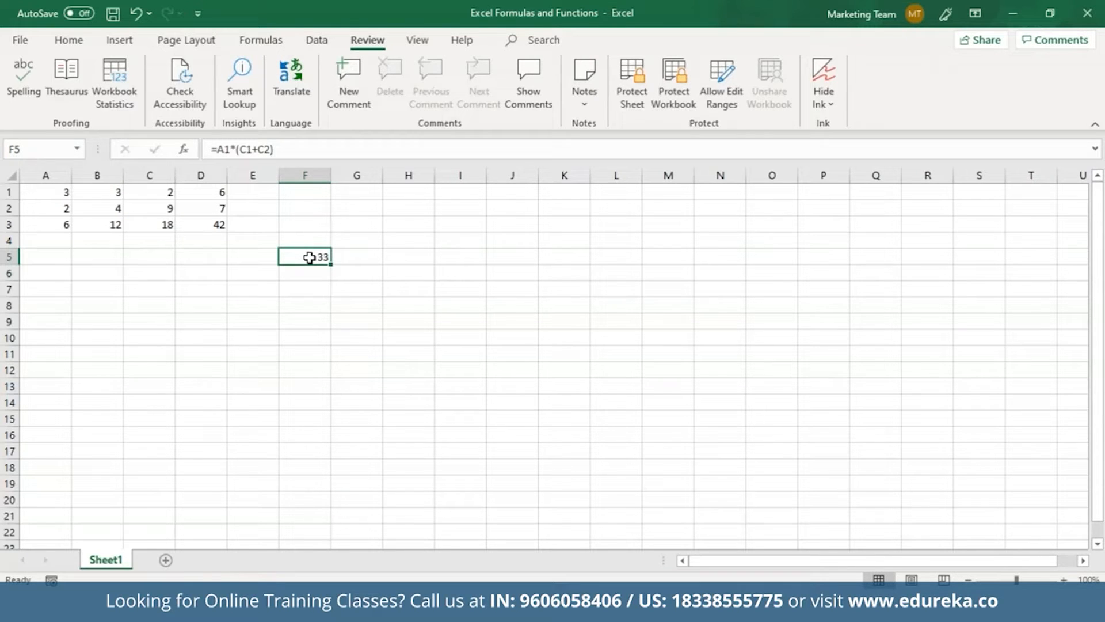
click(270, 150)
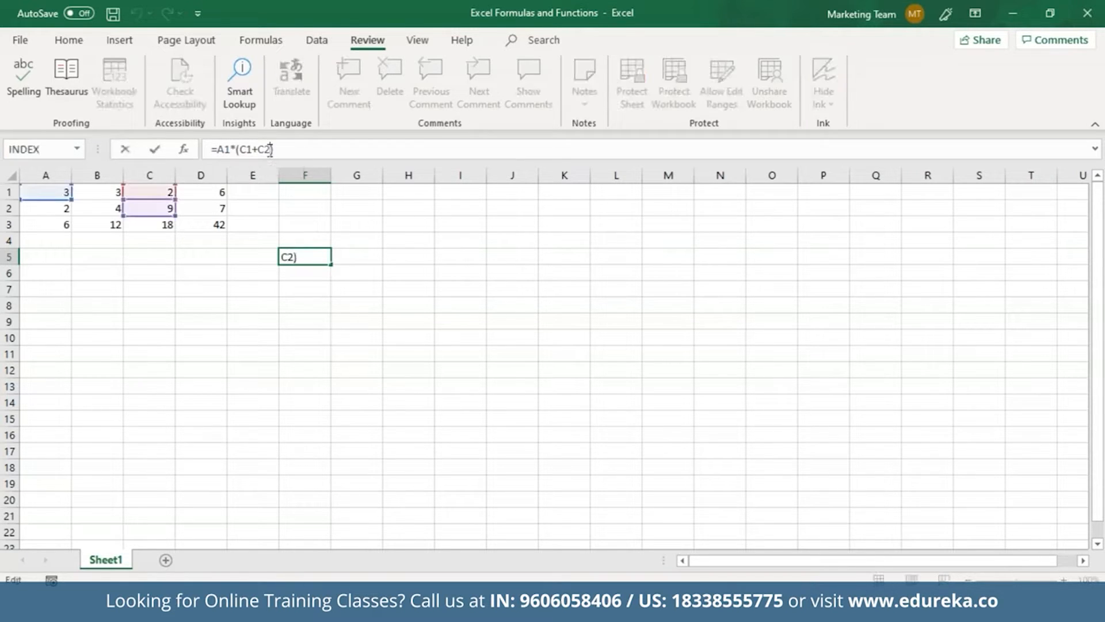
drag(269, 150, 241, 150)
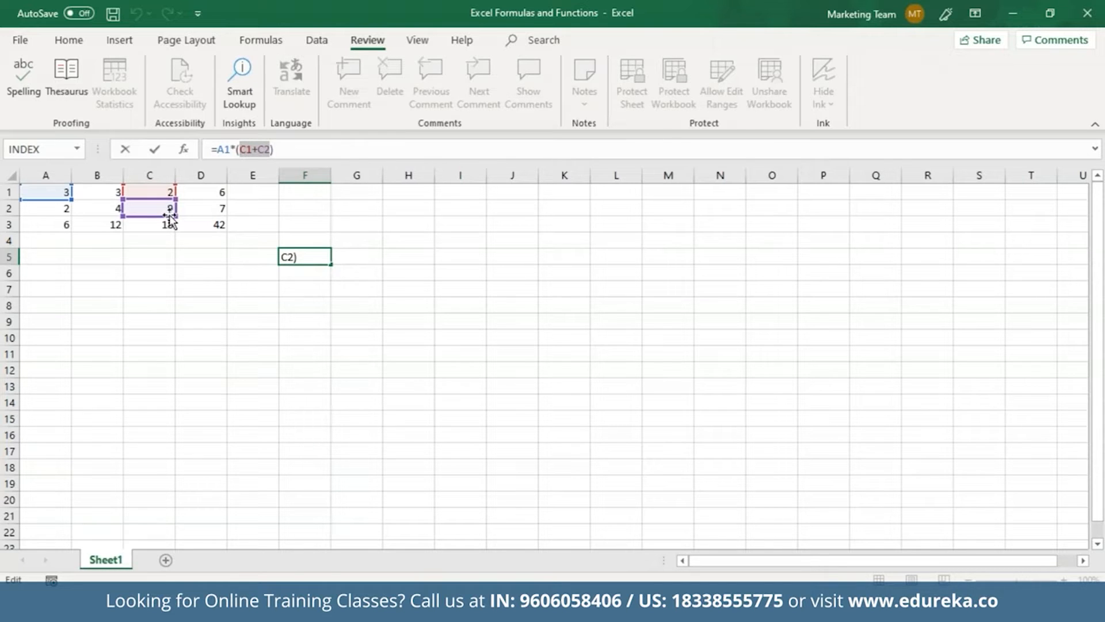
click(310, 259)
key(Return)
click(325, 256)
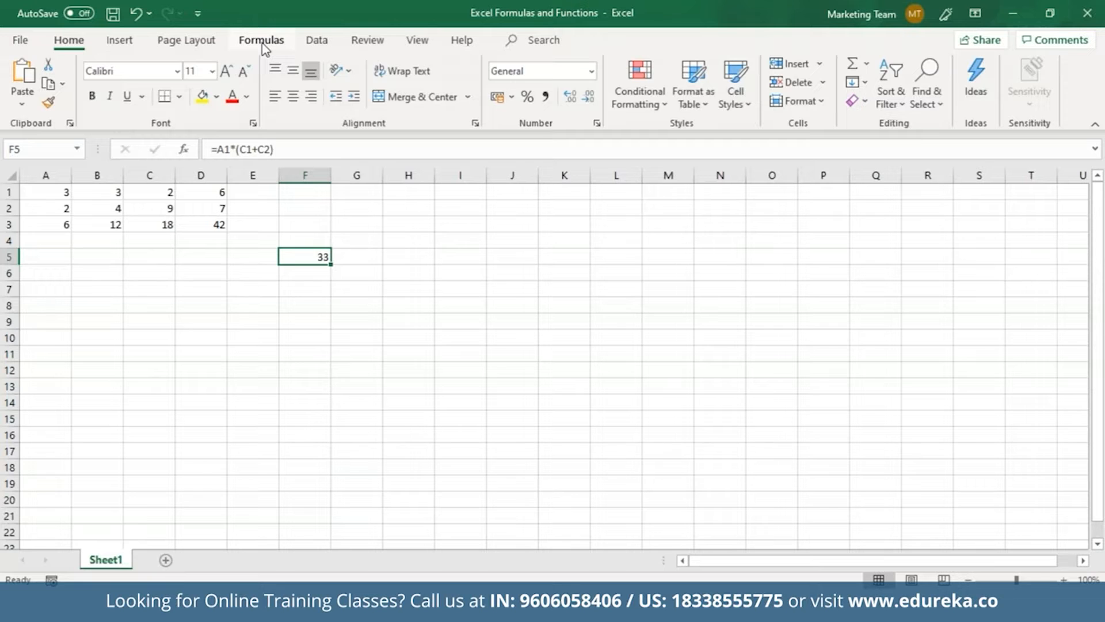
Insert an argument-less DAY function from Date & Time into F5 and dismiss the error
click(263, 41)
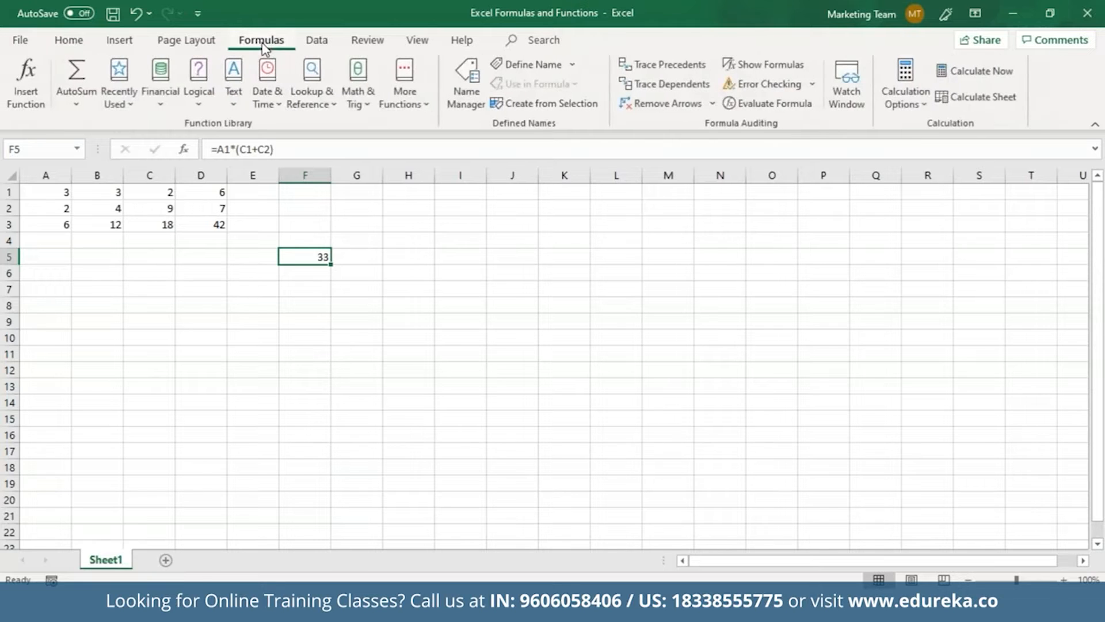
click(28, 74)
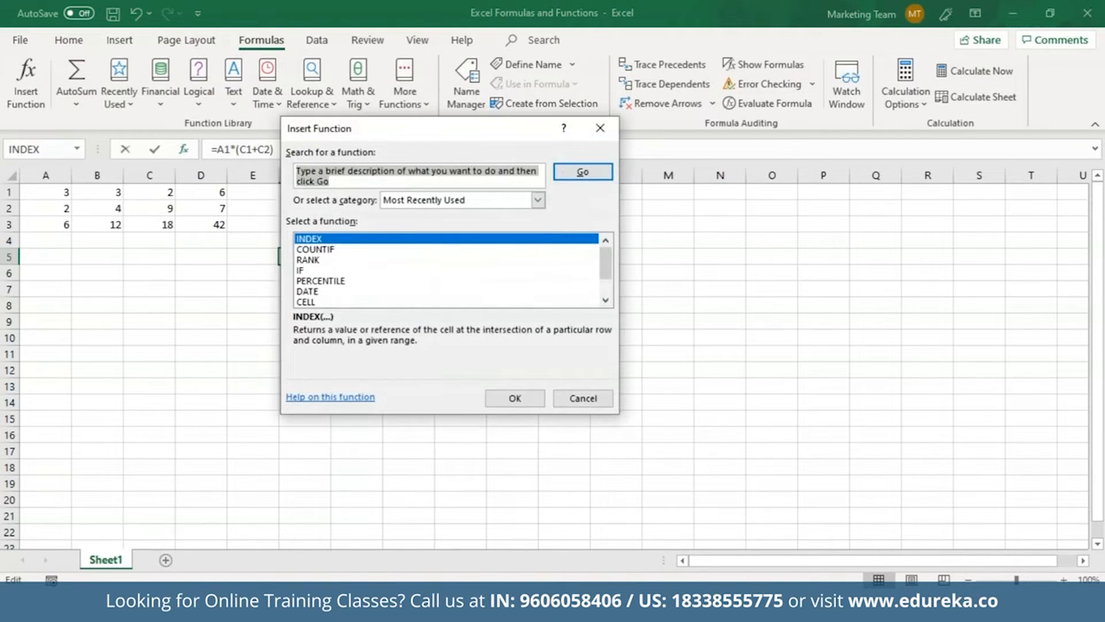
click(538, 200)
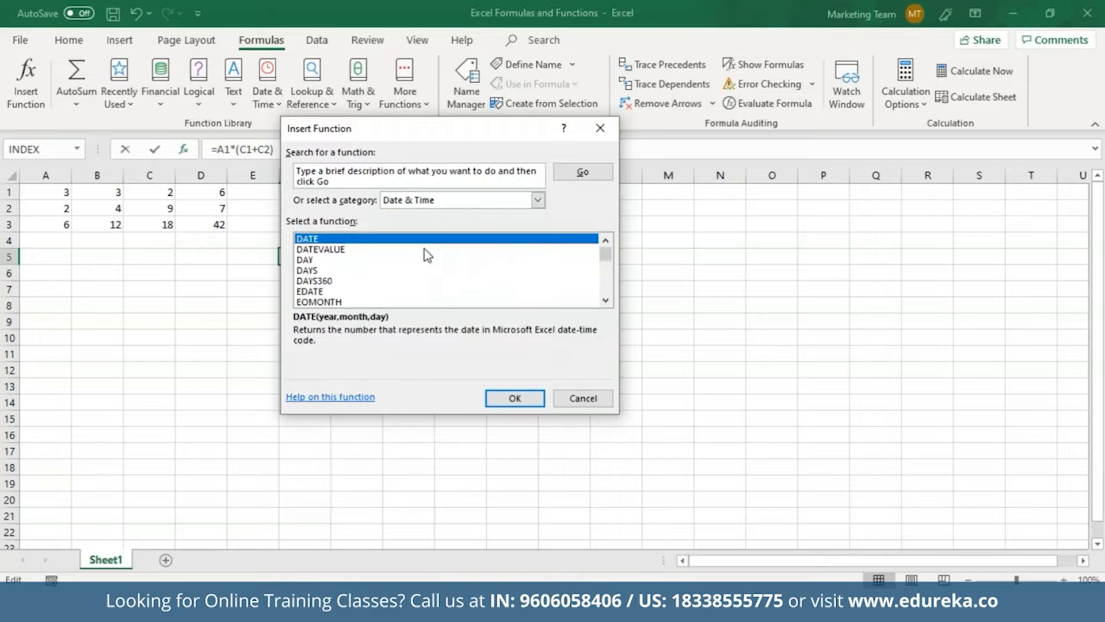
click(436, 260)
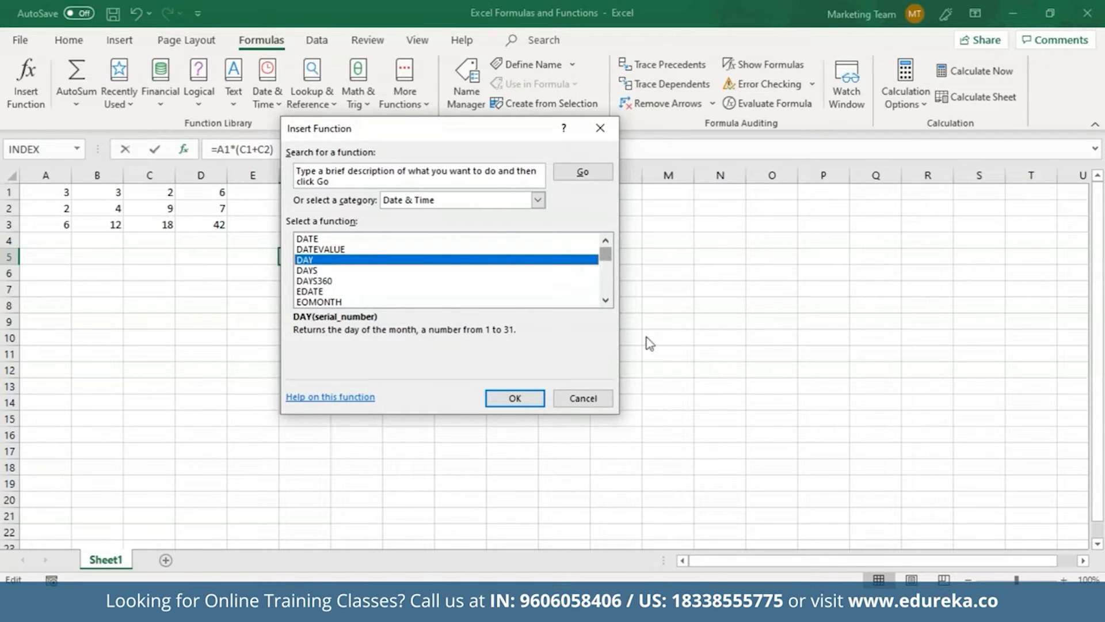
click(518, 398)
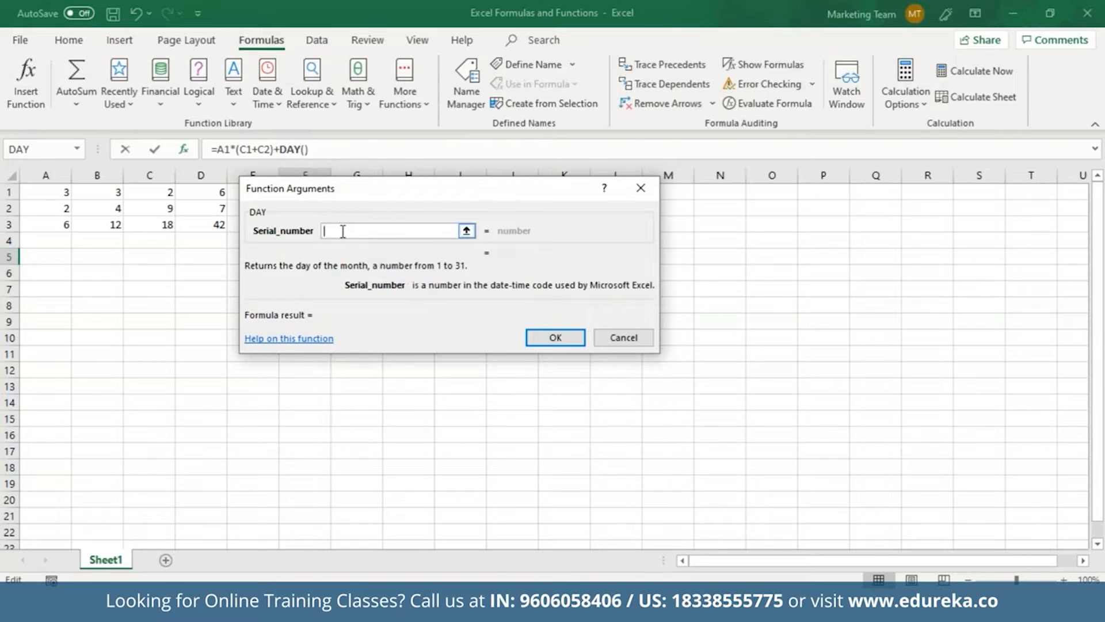
click(535, 340)
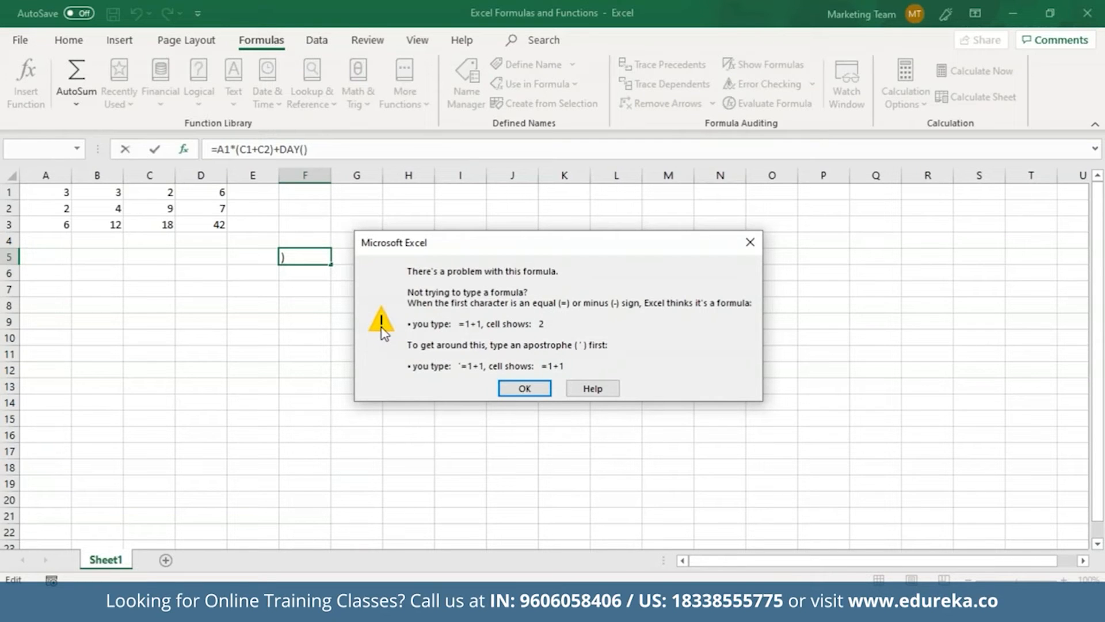
click(524, 387)
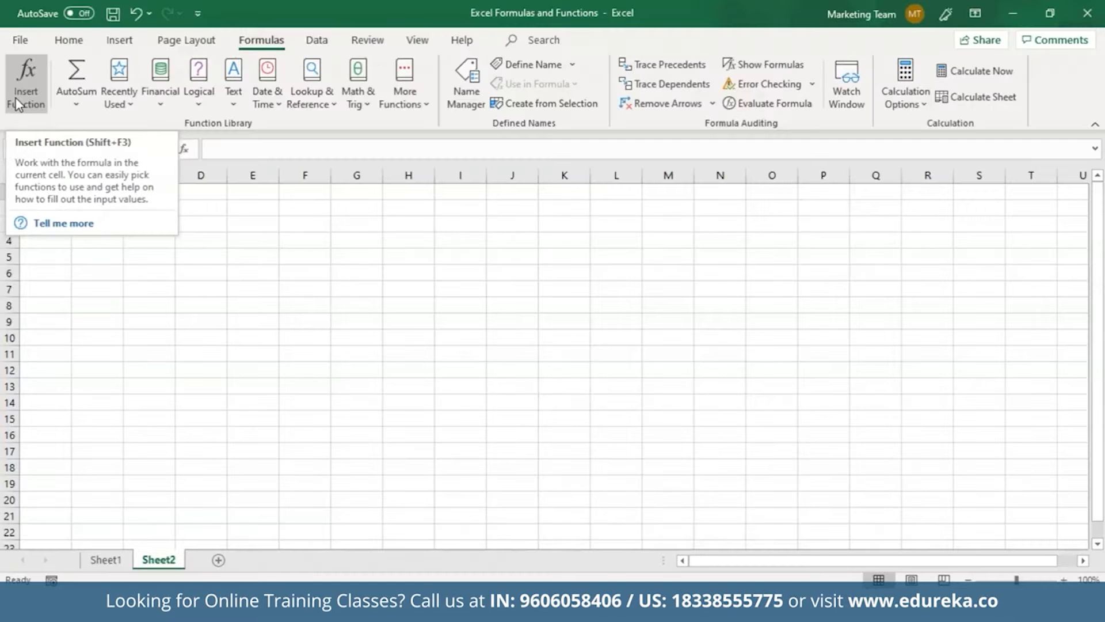
Open Insert Function for the formula started in Sheet2's A1
click(18, 98)
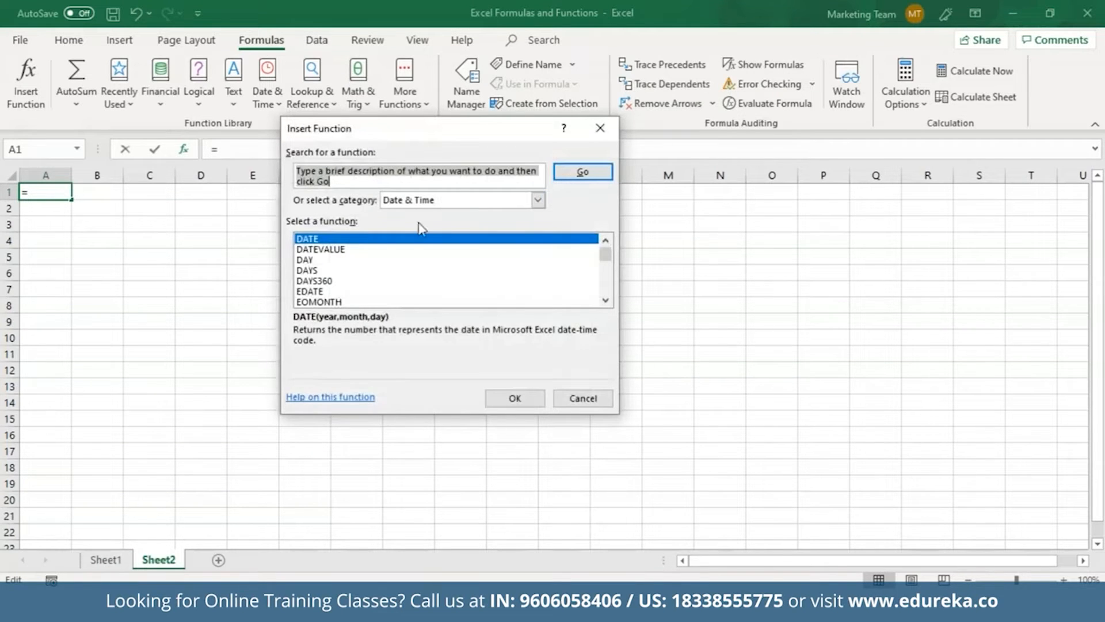
Pick DATE in the Insert Function list, then cancel so A1 stays empty
click(392, 238)
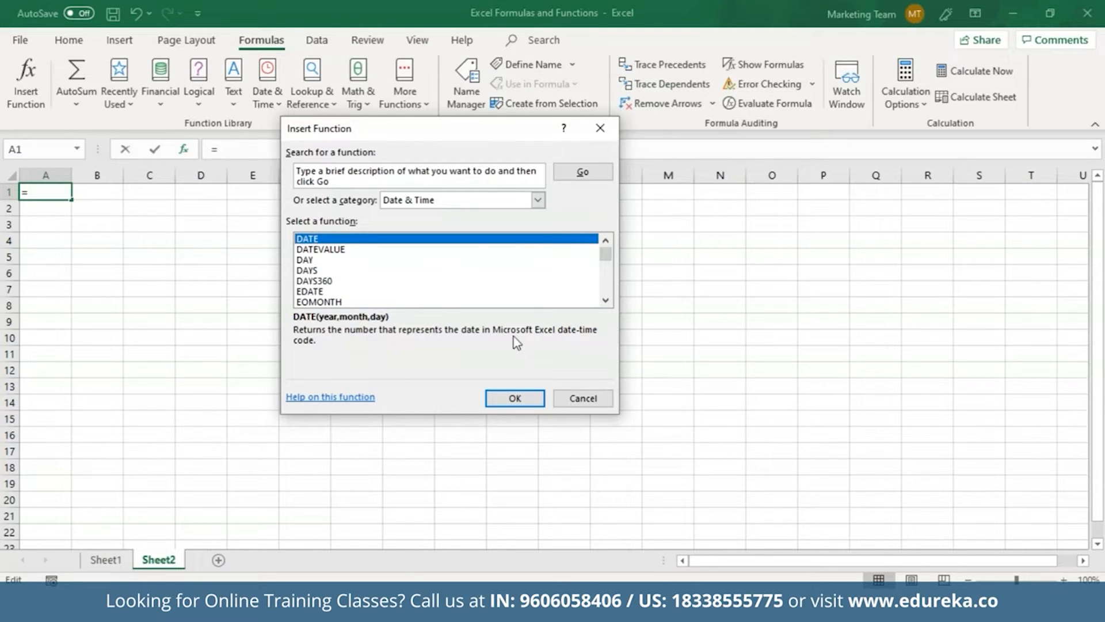
click(601, 405)
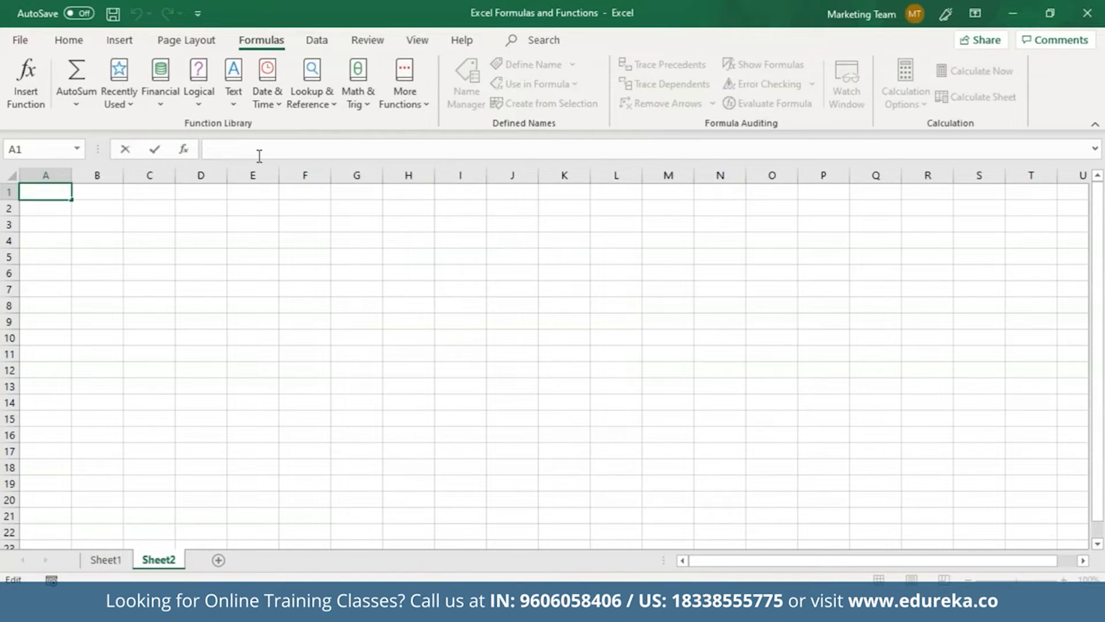
Enter =DATE(2019, 03, 21) in A1
text(=DATE)
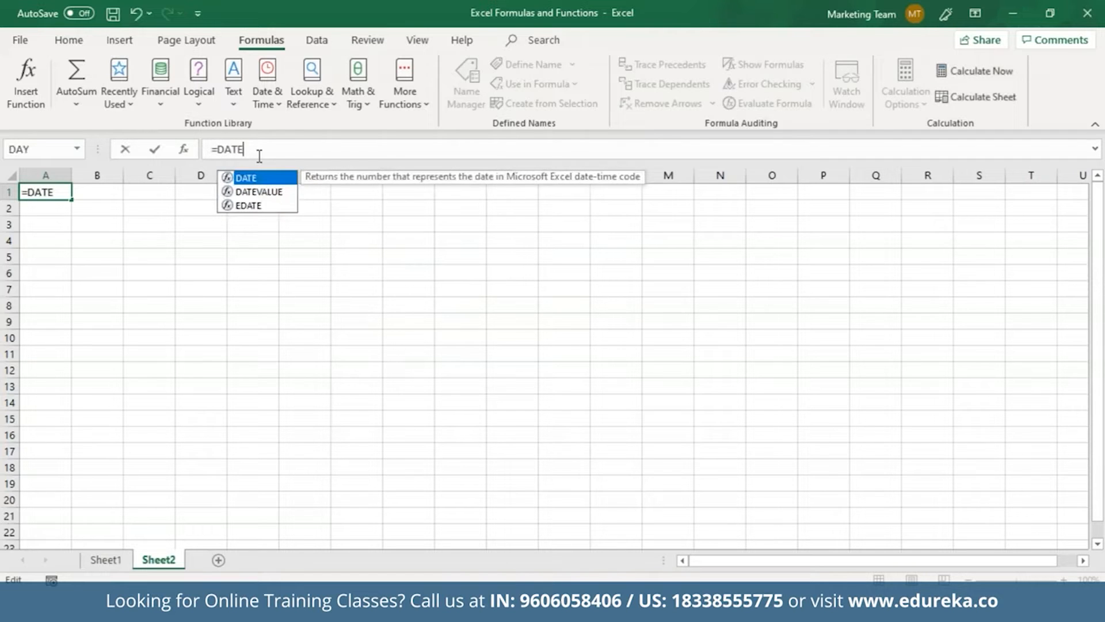
text(()
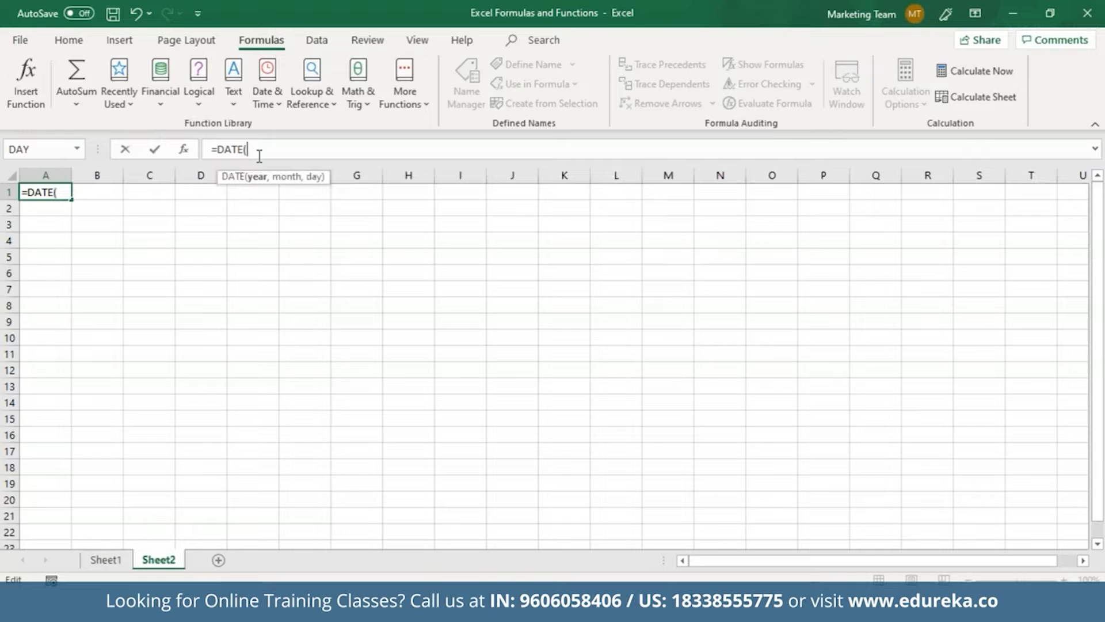
text(2019, 03,)
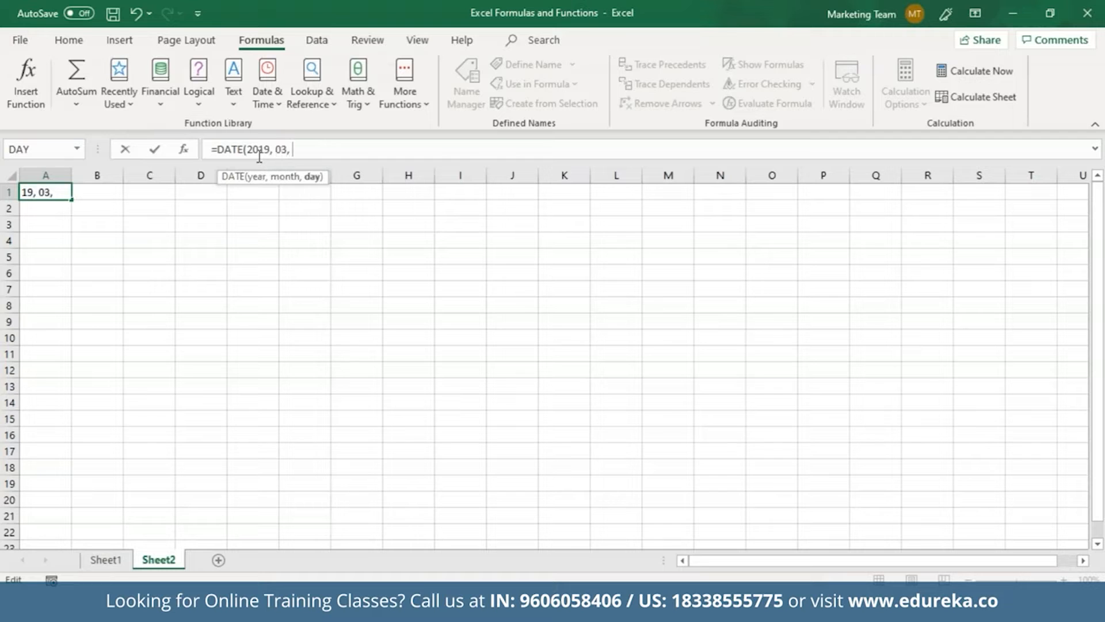
text( 21))
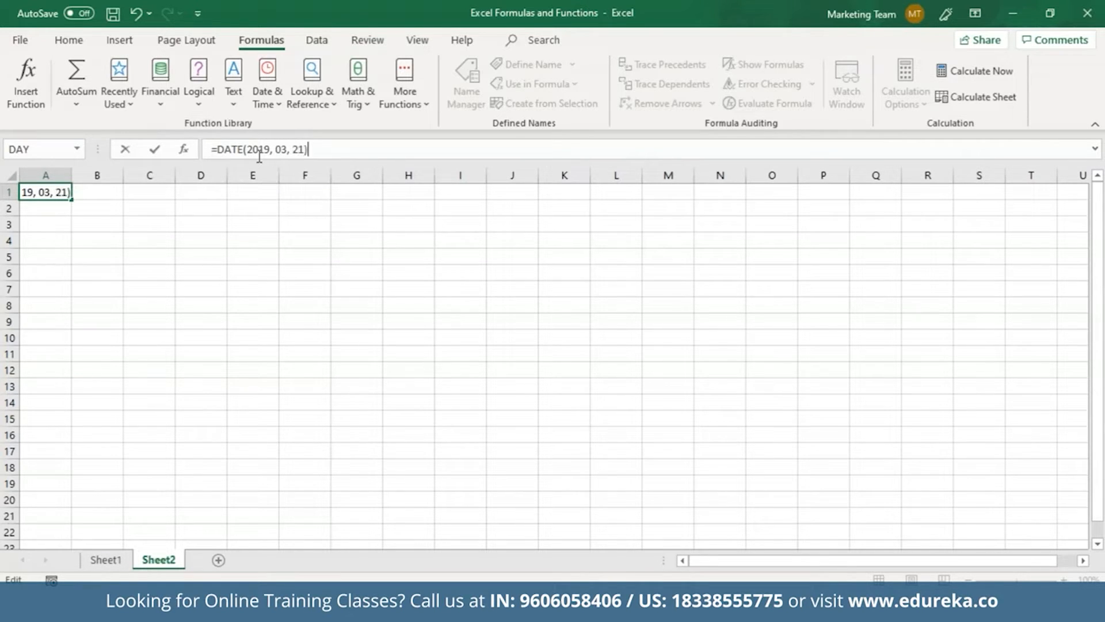
key(Return)
click(57, 196)
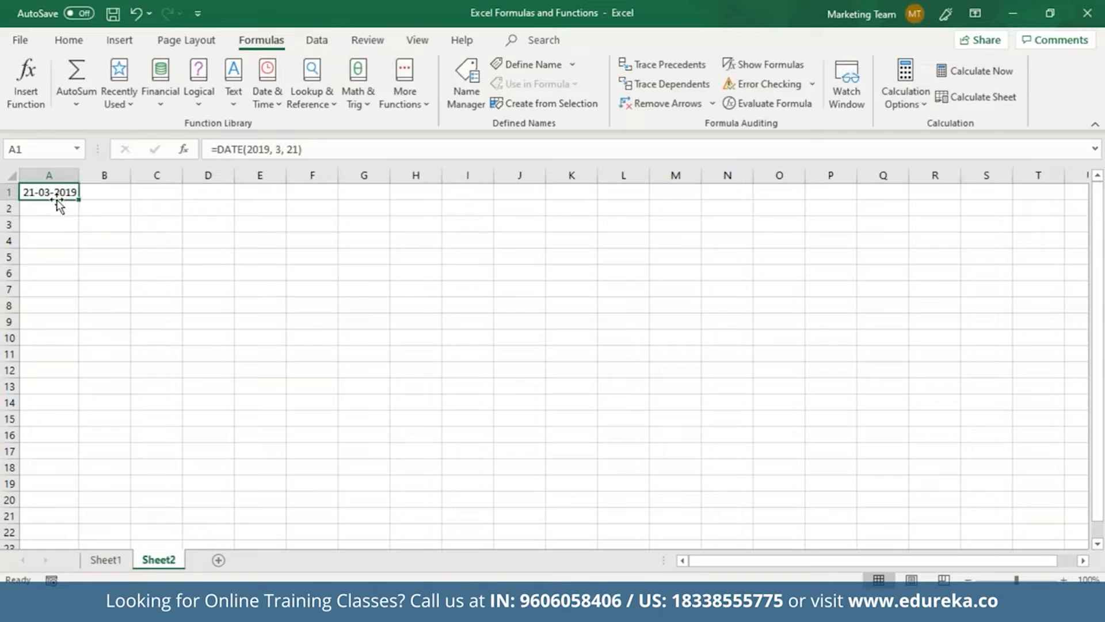
Edit A1's formula to subtract 5 days, so it shows 16-03-2019
click(328, 147)
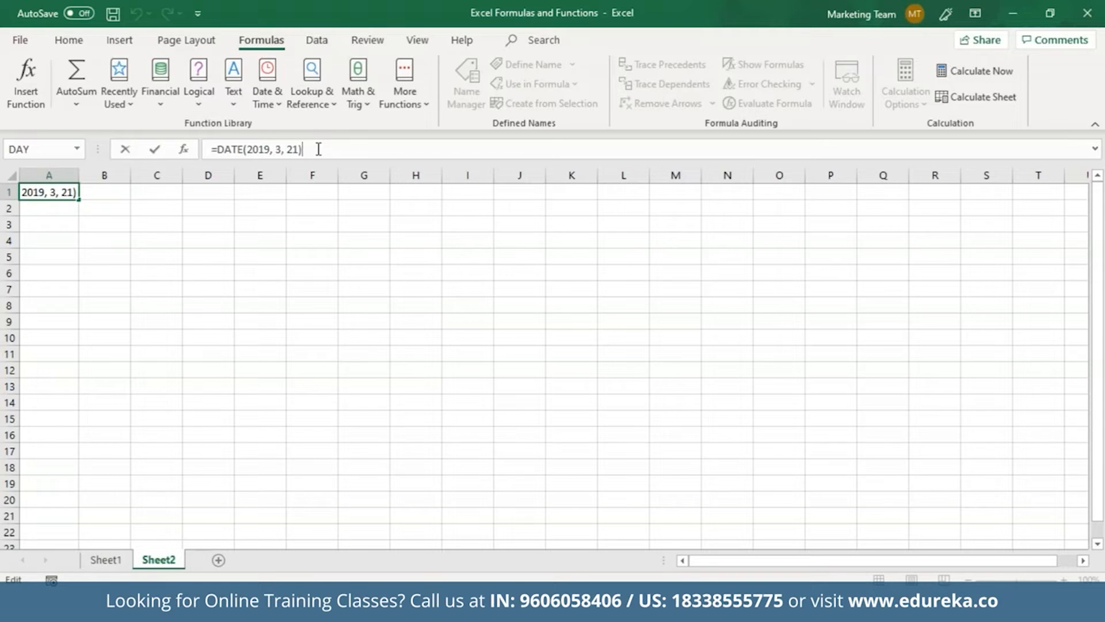
text(-5)
key(Return)
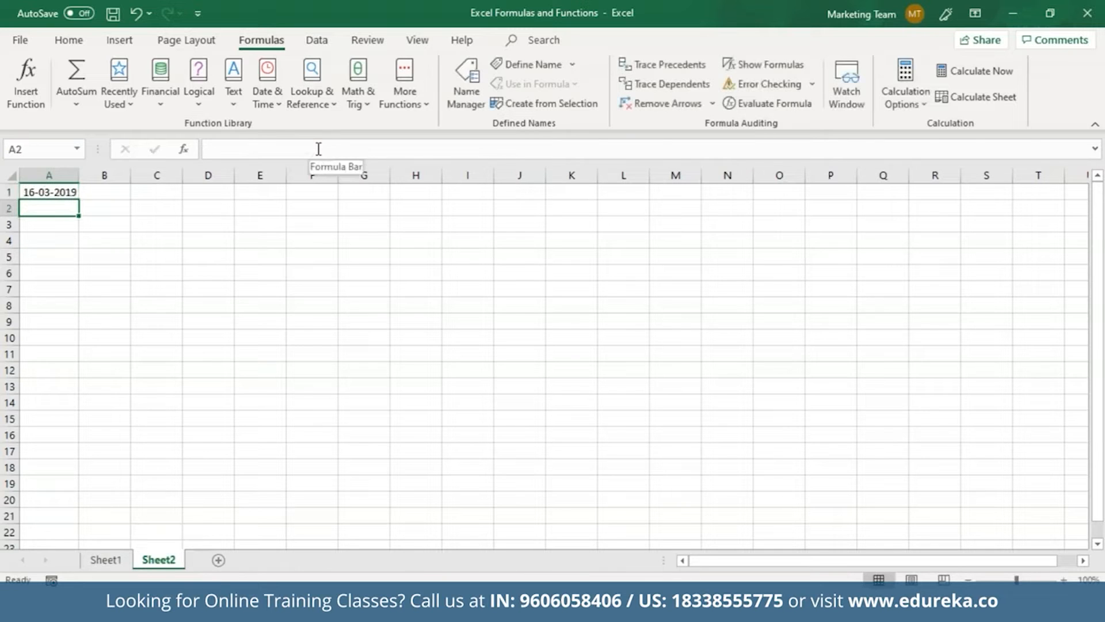
key(Up)
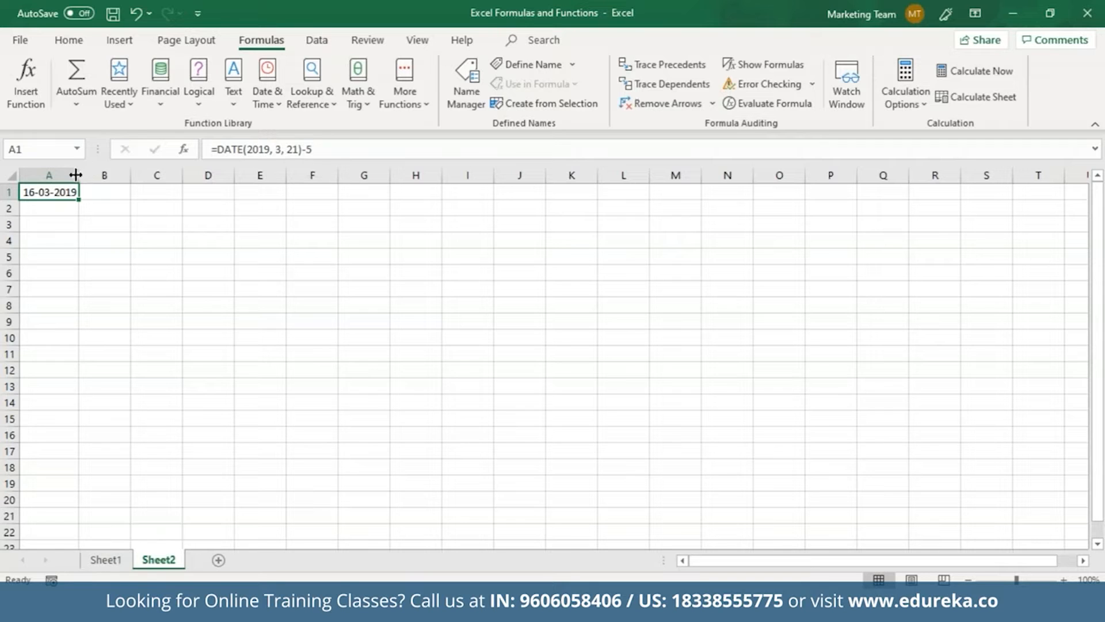
key(Return)
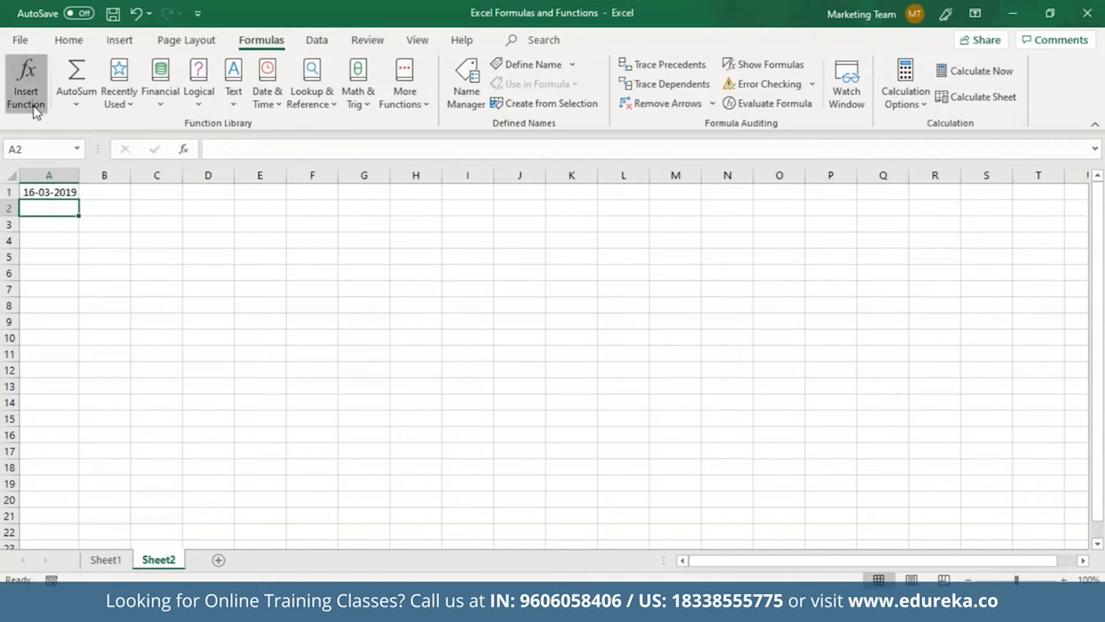
click(35, 110)
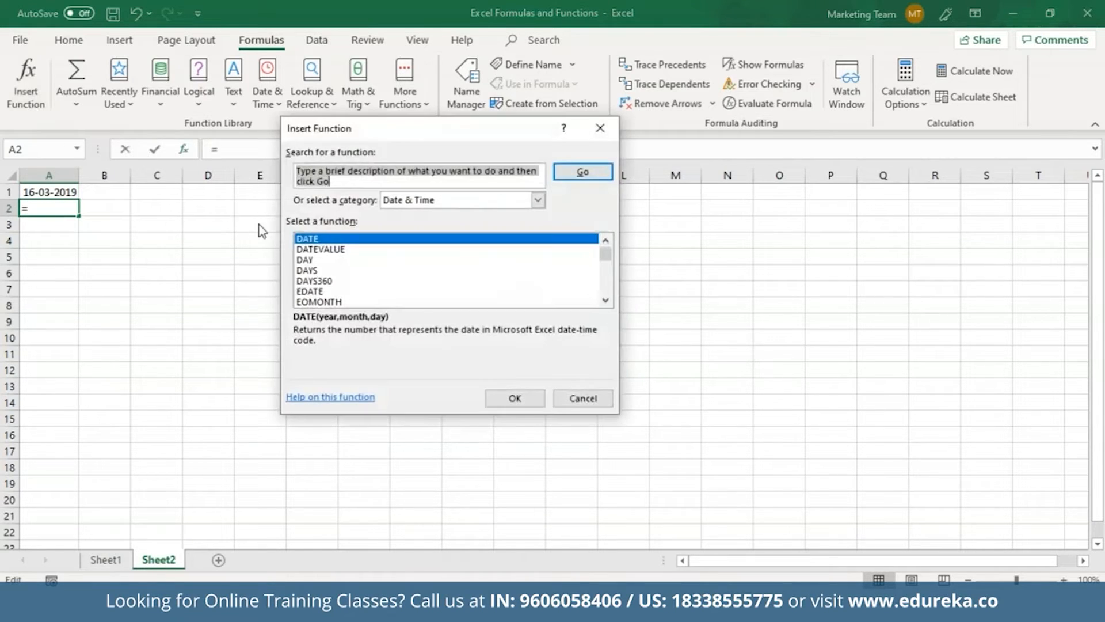
click(314, 260)
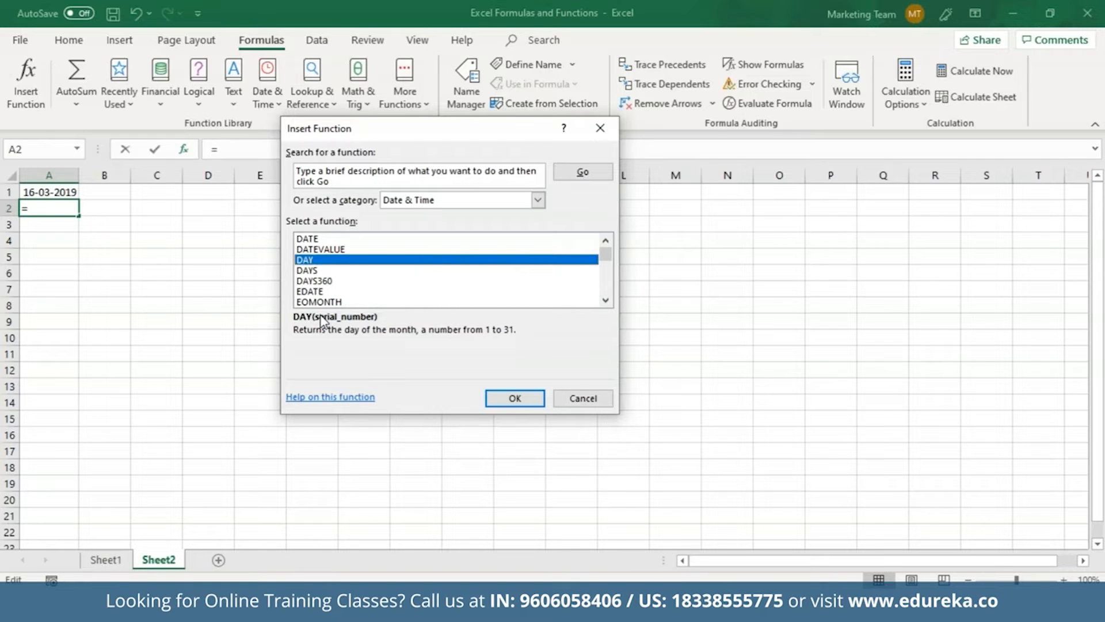
click(581, 397)
click(61, 226)
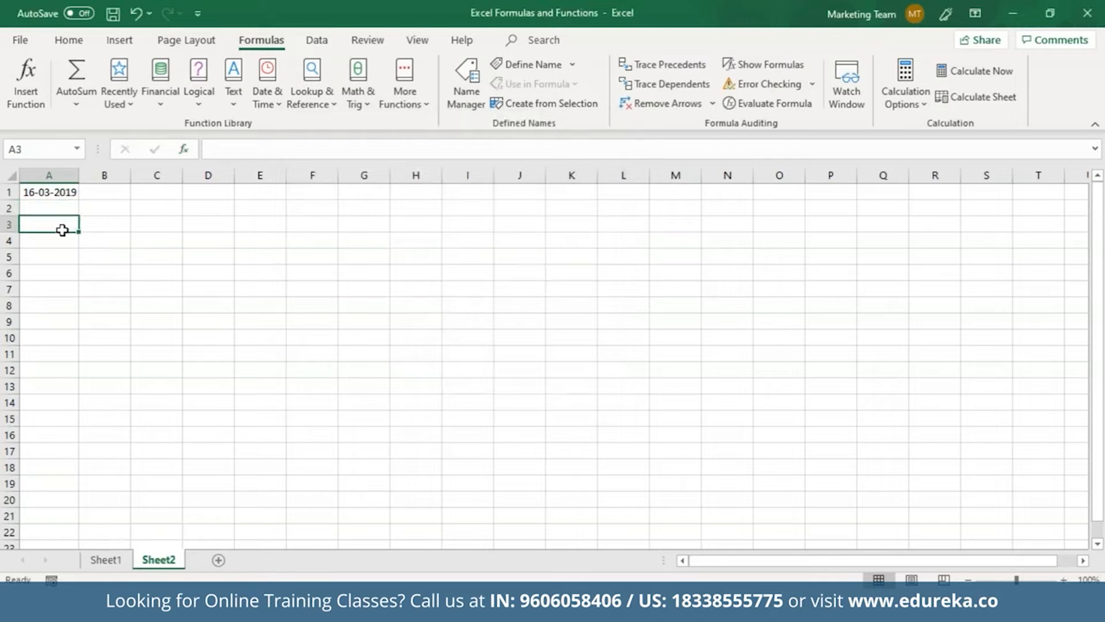
Enter =DAY(A1) in A3 so it shows 16
click(271, 148)
text(=)
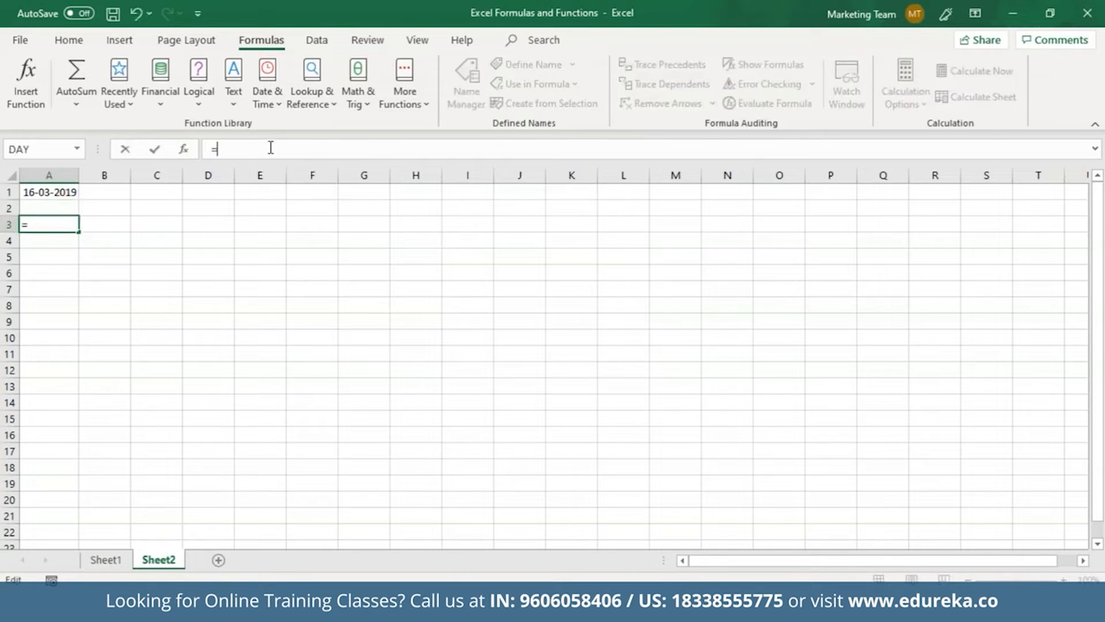
text(DAAAAAAAAAAAAA)
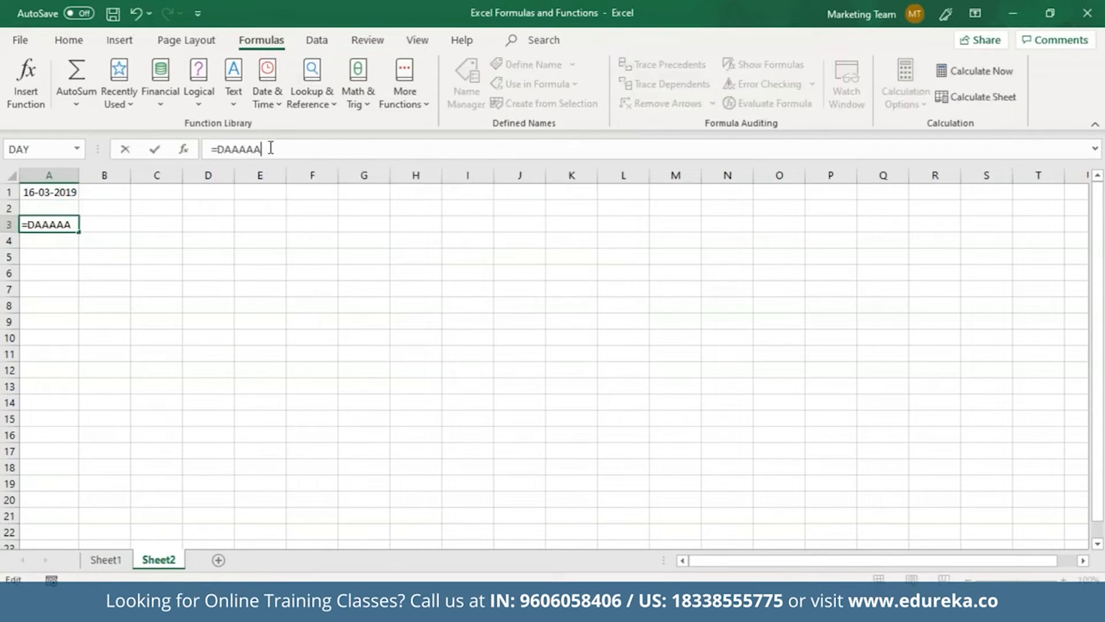
key(BackSpace)
key(BackSpace)
key(BackSpace)
key(BackSpace)
key(BackSpace)
key(BackSpace)
key(BackSpace)
key(BackSpace)
key(BackSpace)
key(BackSpace)
key(BackSpace)
key(BackSpace)
text(Y)
text(()
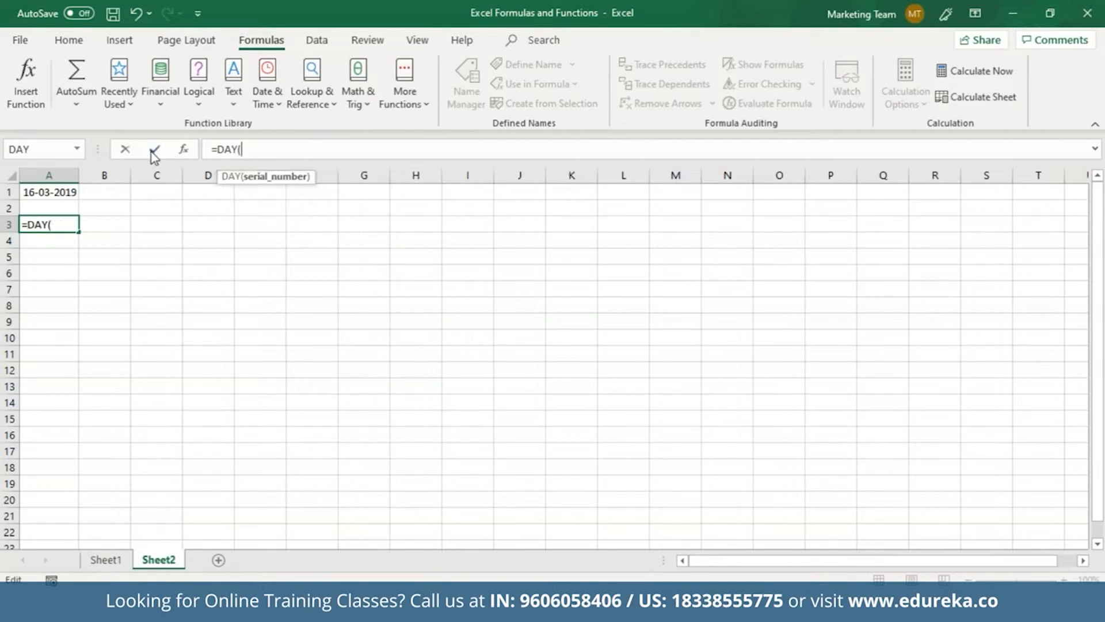
click(78, 193)
text())
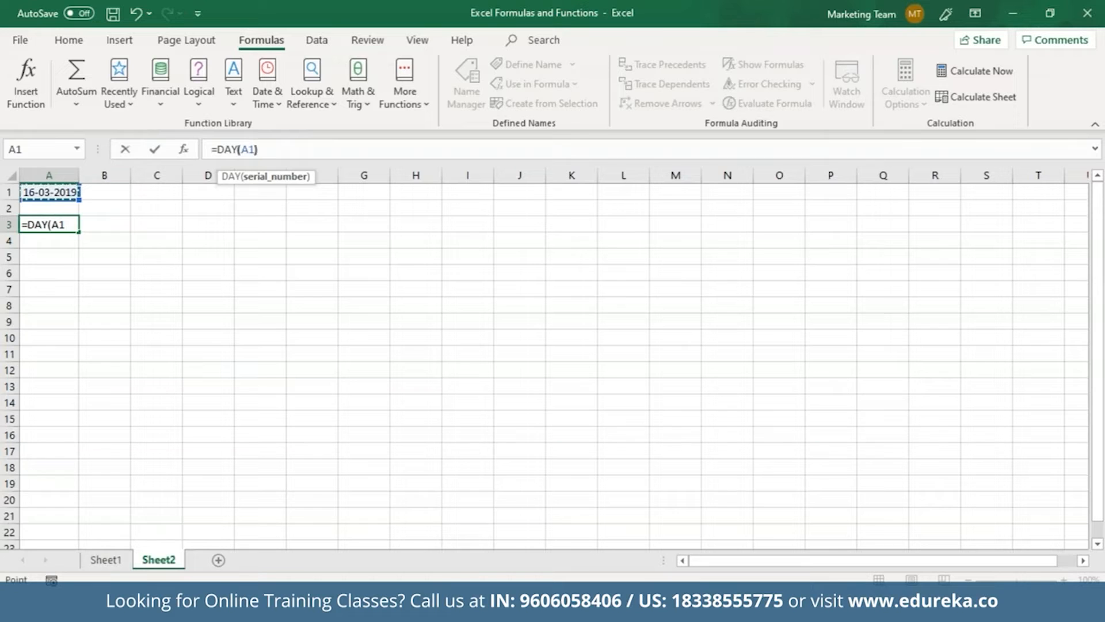
key(Return)
click(60, 226)
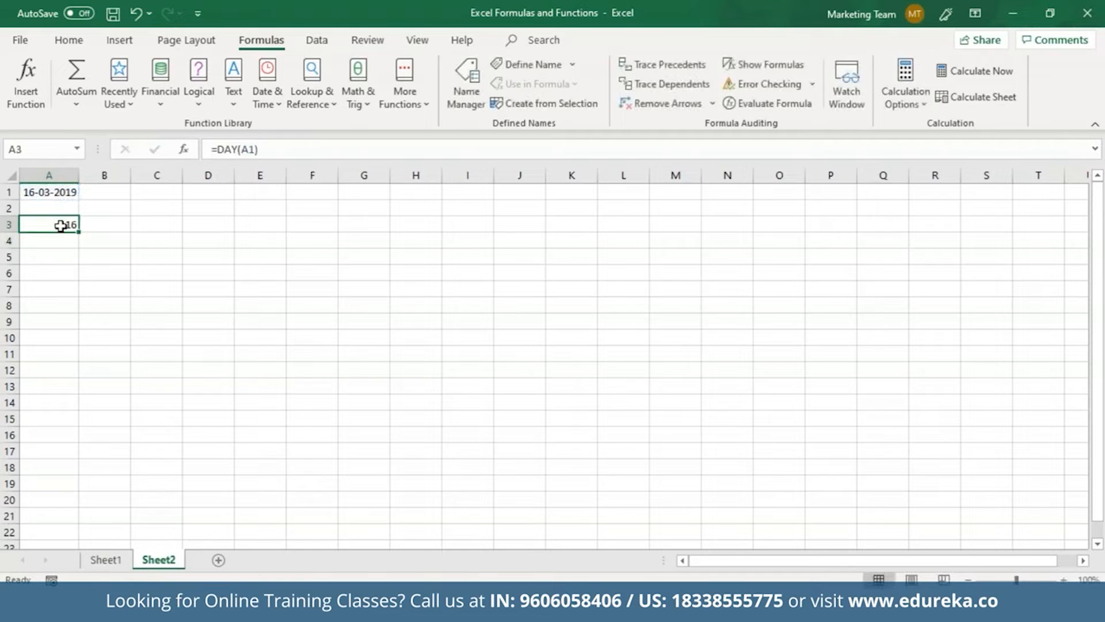
click(48, 195)
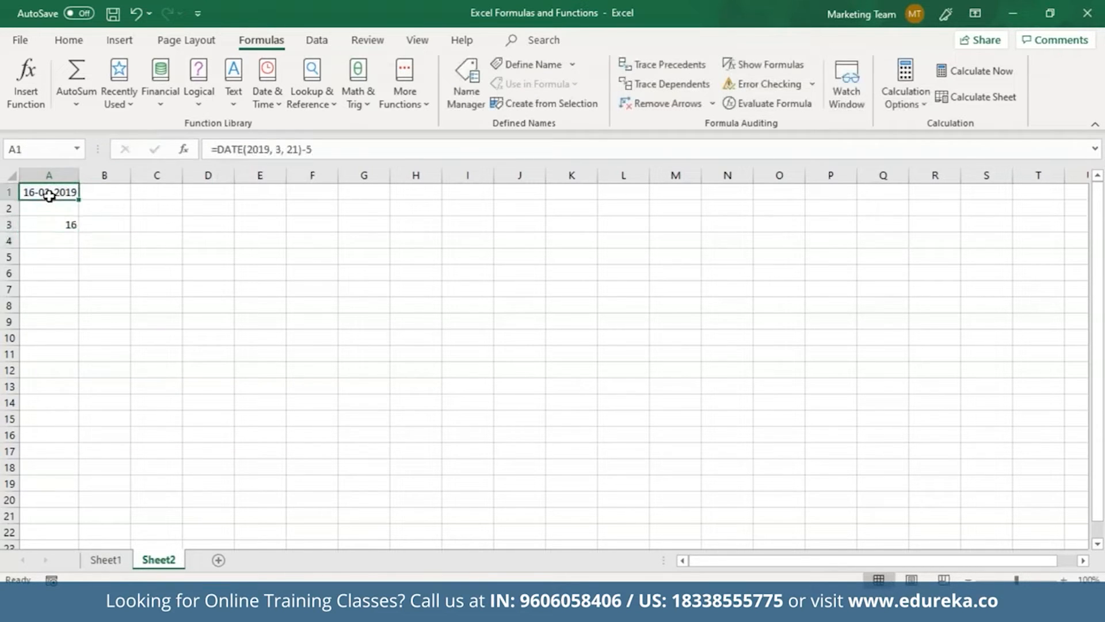
Enter =DAY(DATE(2019, 03, 23)) in A5 to get 23, then begin a handwritten note
click(65, 257)
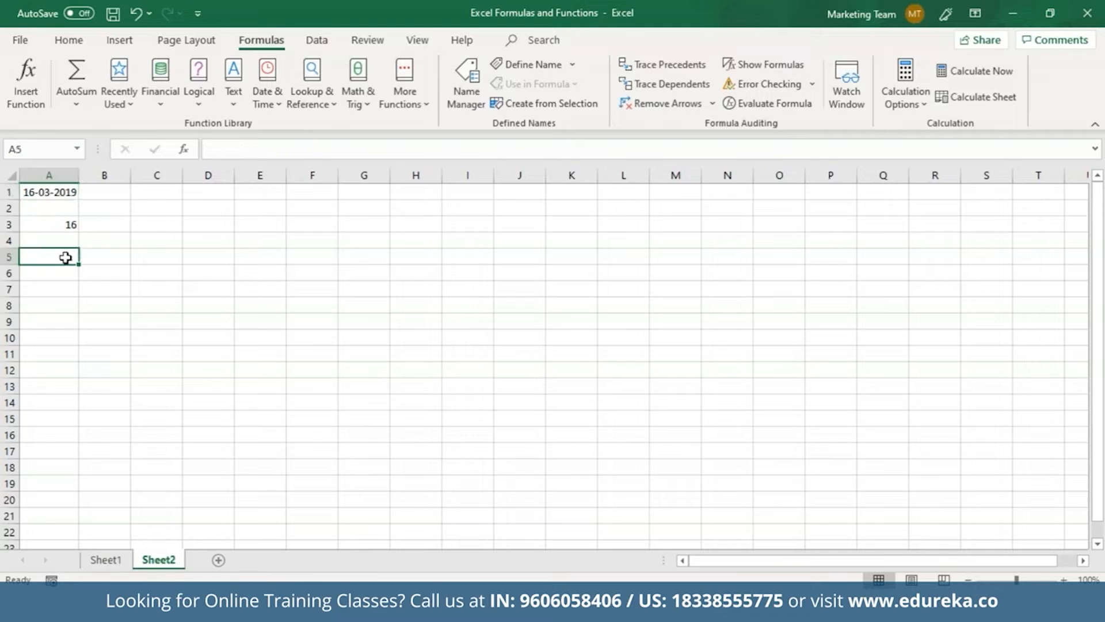
click(230, 153)
text(=DAY)
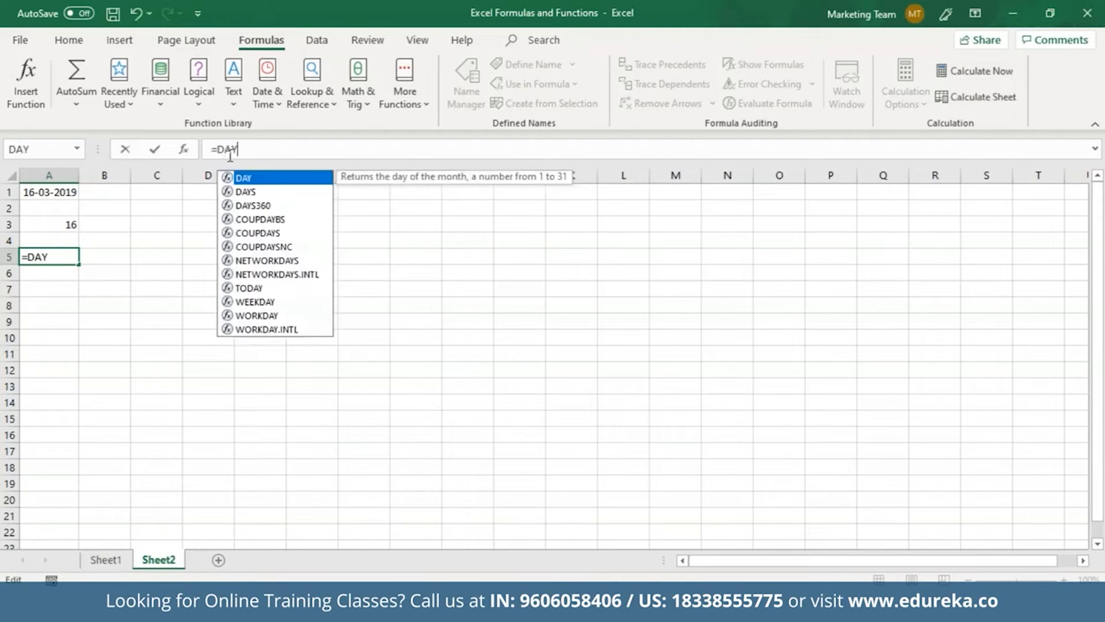
text(()
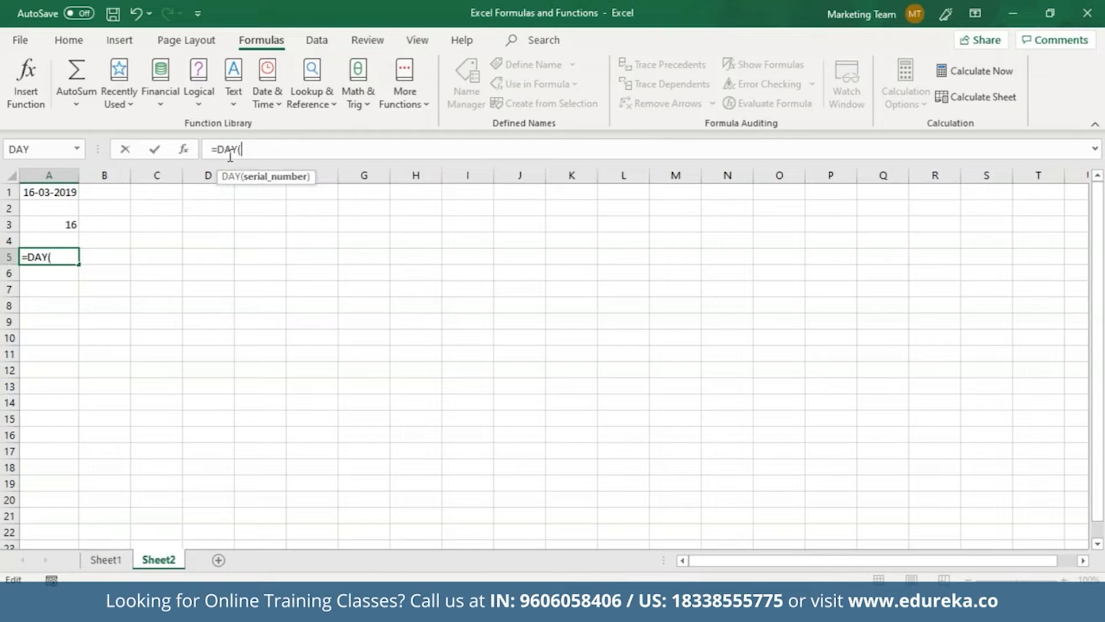
text(DATE()
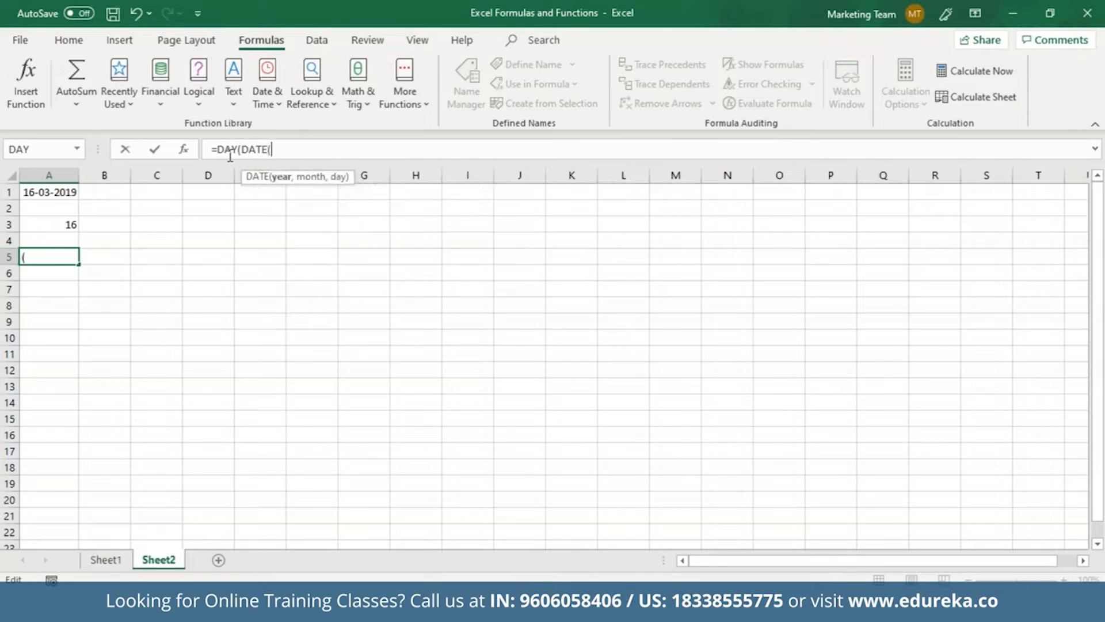
text(2019, 03, )
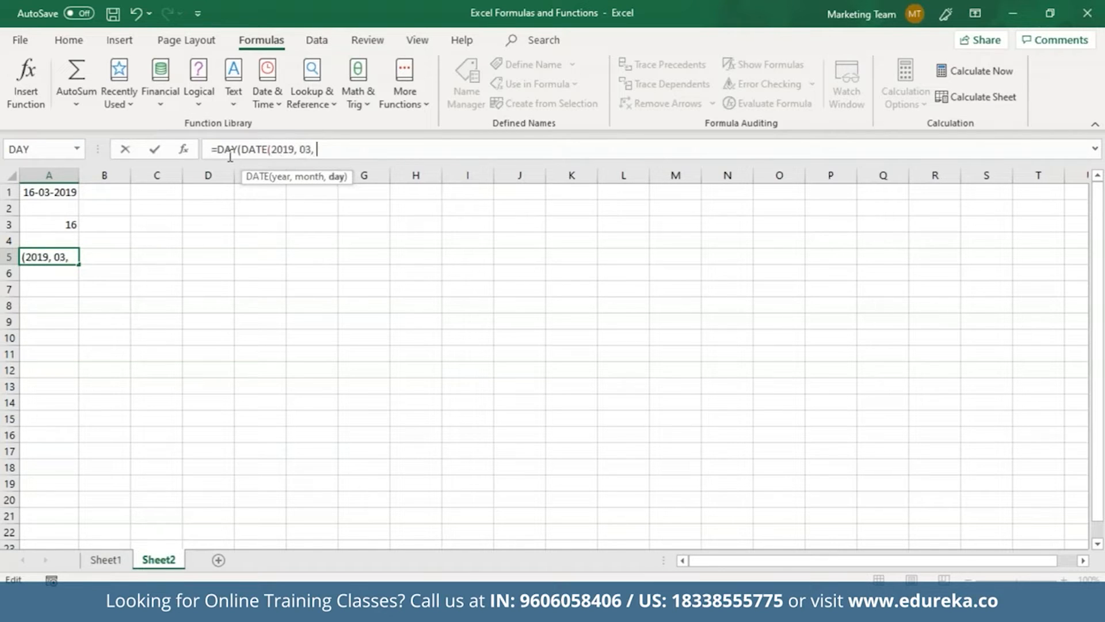
text(23)))
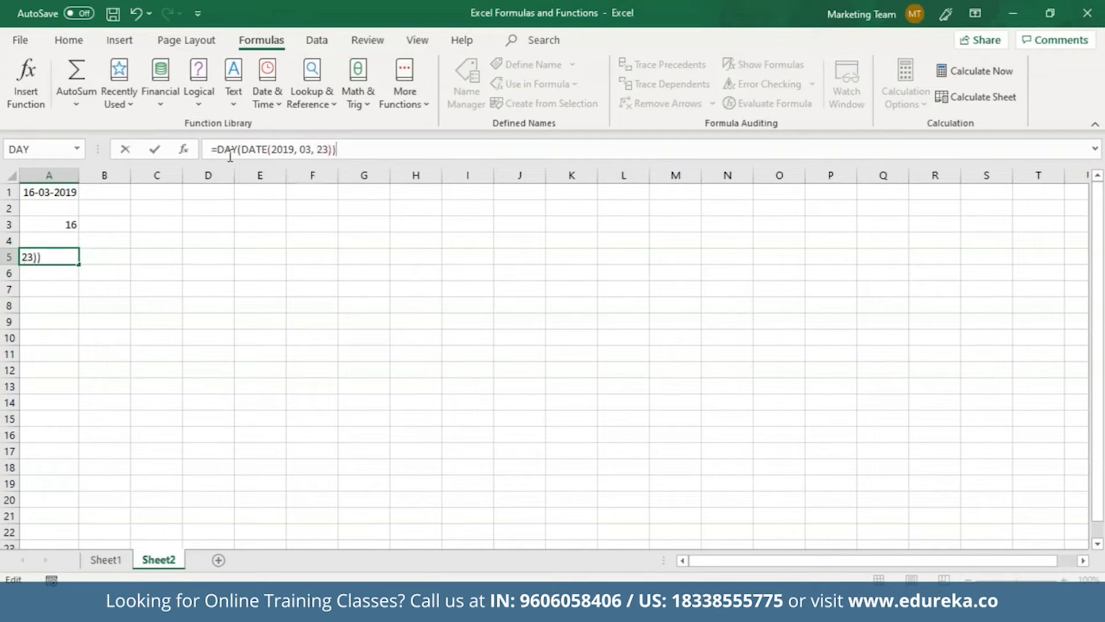
key(Return)
click(78, 261)
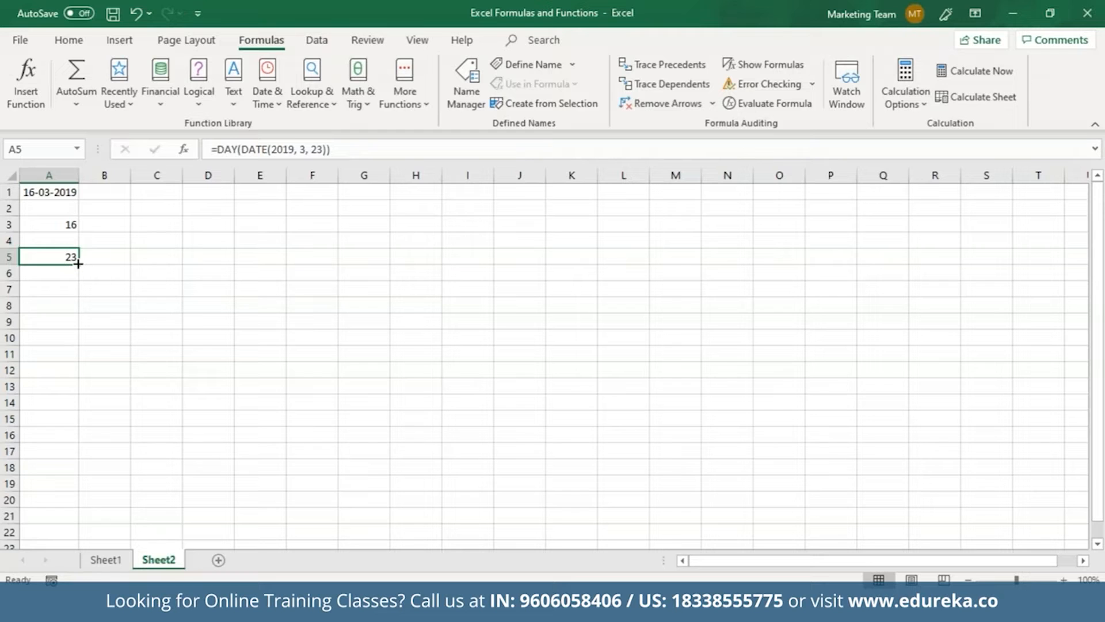
drag(367, 341, 365, 382)
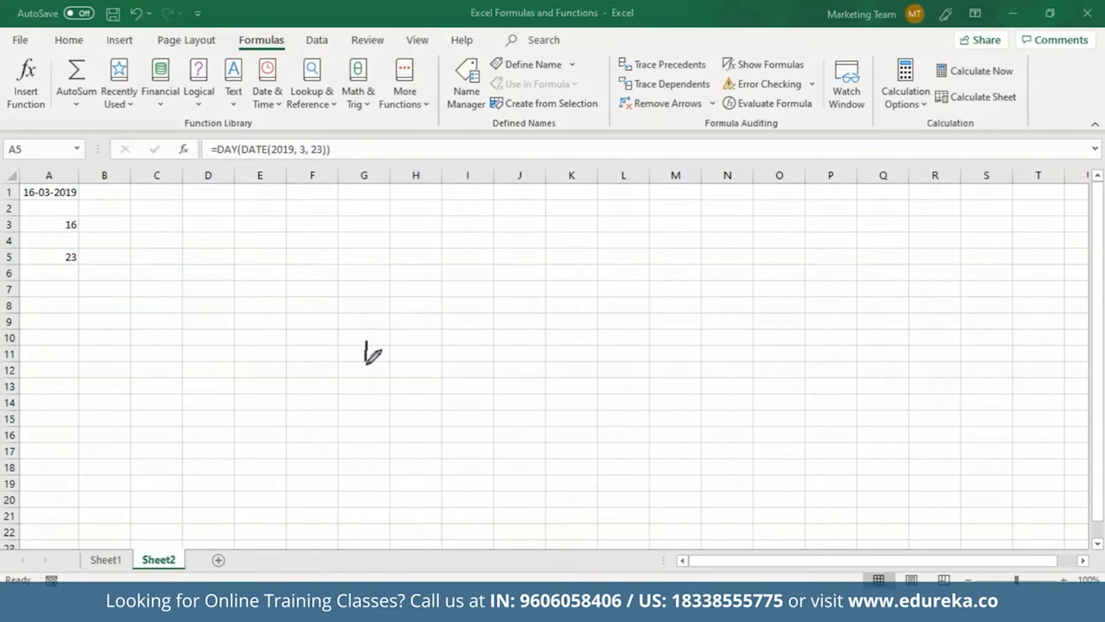
Handwrite the note % = (P/W) x 10 over the sheet with the pen
click(355, 356)
click(377, 364)
drag(384, 344, 396, 339)
drag(389, 356, 401, 349)
drag(409, 307, 433, 361)
mouse_move(426, 316)
mouse_down()
mouse_move(441, 335)
mouse_move(432, 326)
mouse_up()
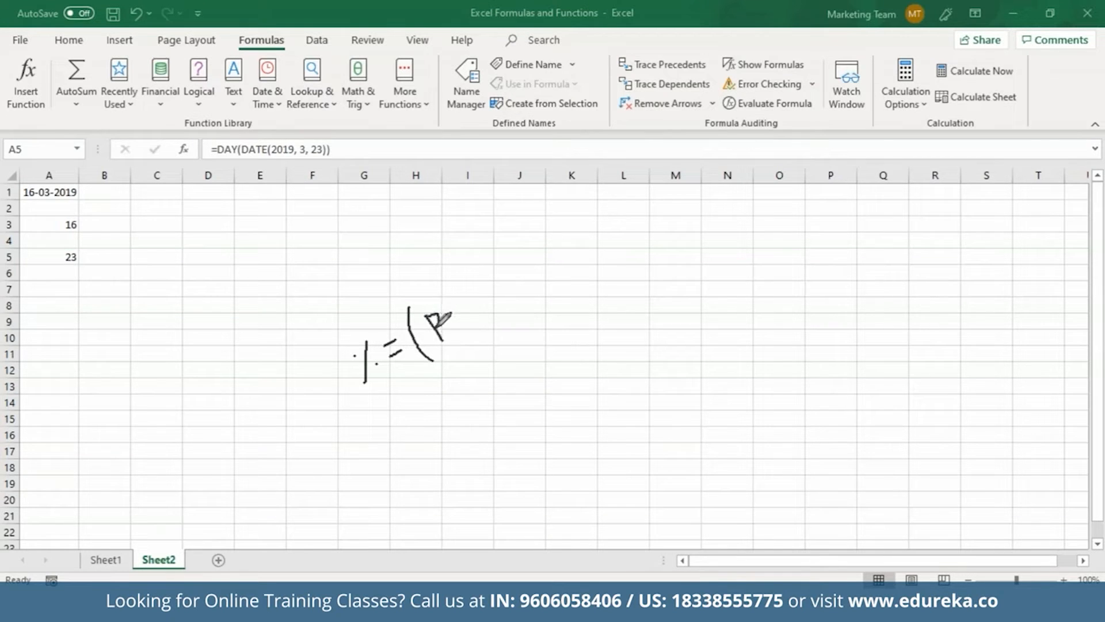
mouse_move(456, 287)
mouse_down()
mouse_move(464, 326)
mouse_move(487, 308)
mouse_move(498, 268)
mouse_move(512, 267)
mouse_move(519, 297)
mouse_up()
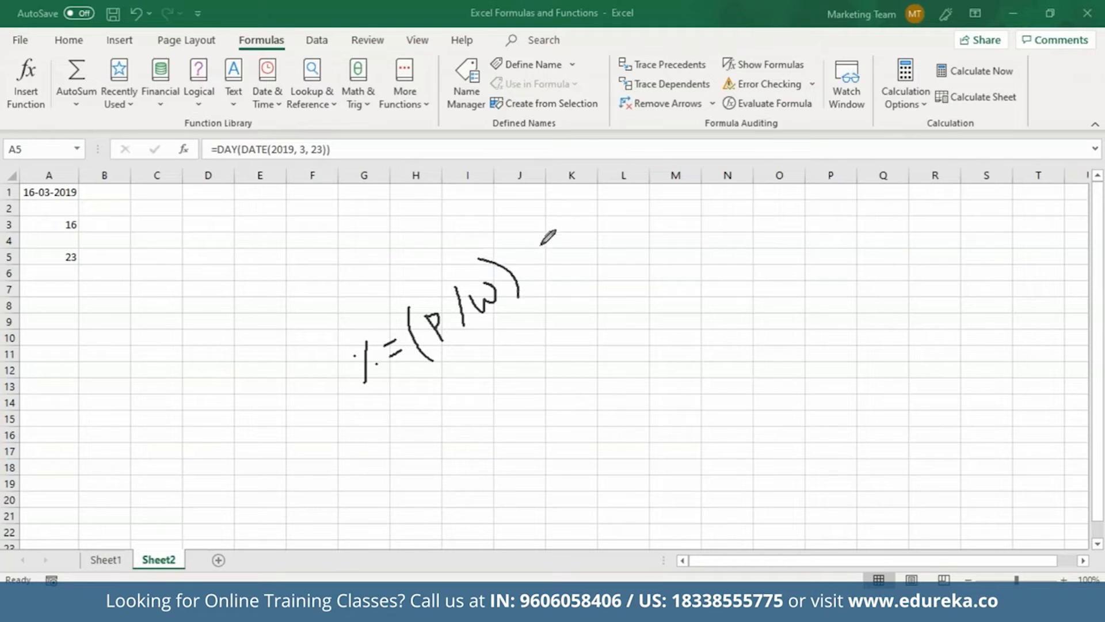
drag(535, 230, 532, 276)
drag(521, 245, 553, 266)
mouse_move(550, 251)
mouse_down()
mouse_move(575, 212)
mouse_move(583, 231)
mouse_move(571, 215)
mouse_up()
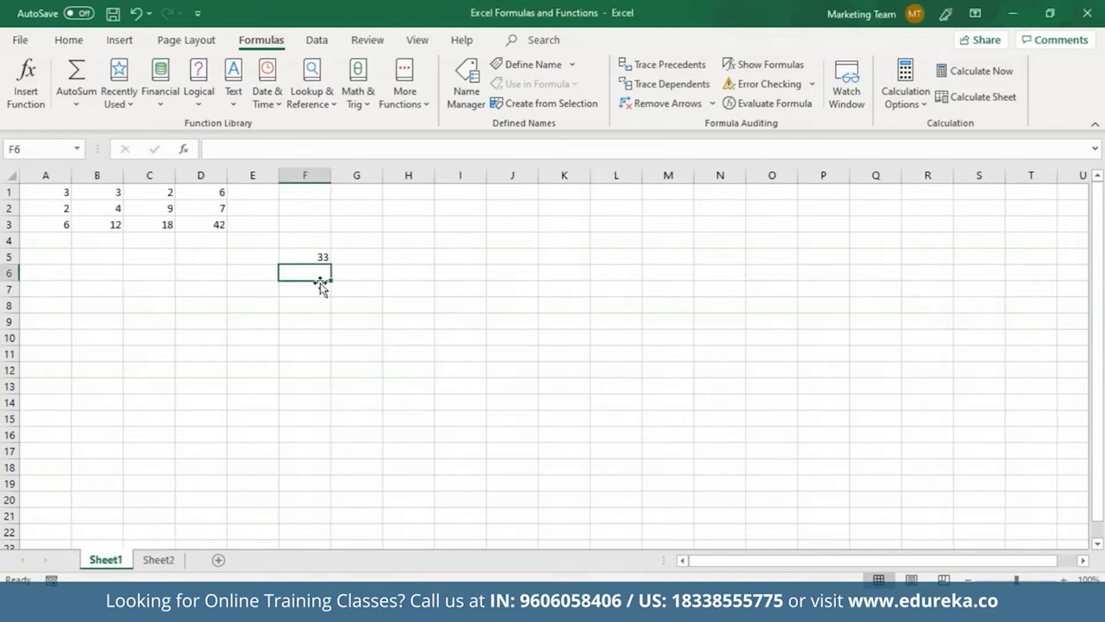
Enter 4 in A1 and 6 in A2, replacing the old numbers
drag(35, 190, 294, 263)
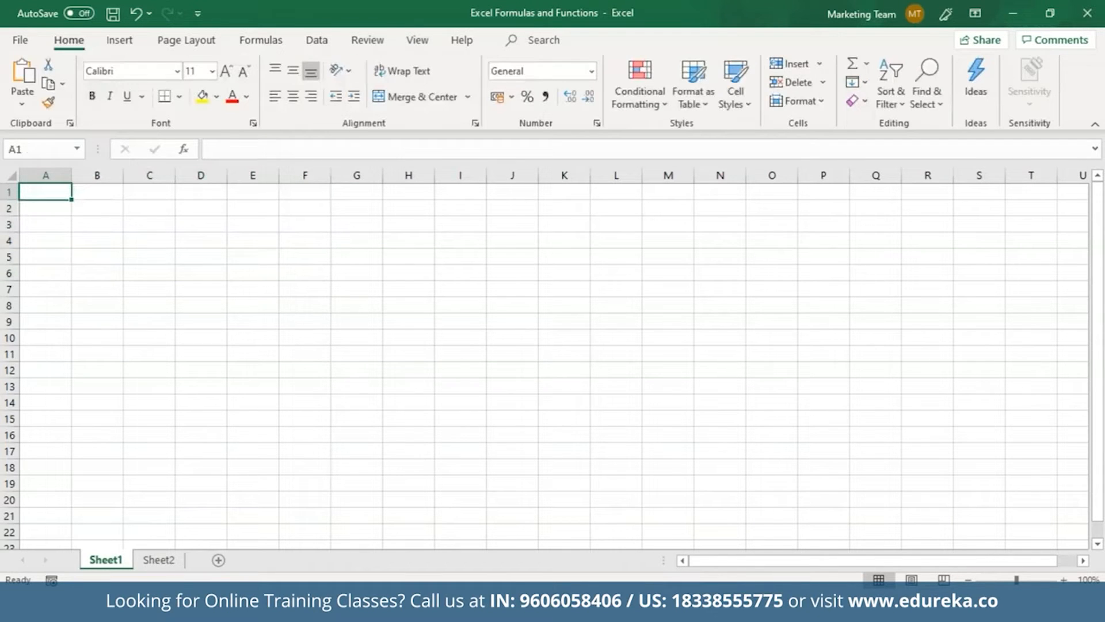
text(4)
key(Return)
text(6)
key(Return)
click(61, 192)
click(52, 213)
Enter =(A1/A2) in A4 and format it as a percentage, showing 67%
click(62, 239)
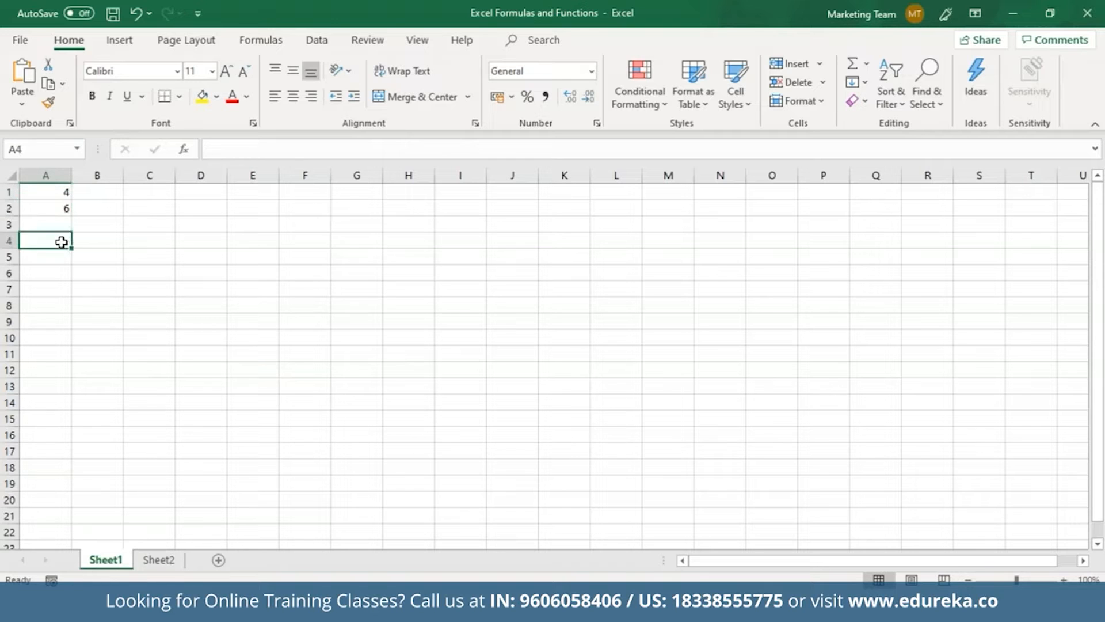
click(222, 149)
text(=)
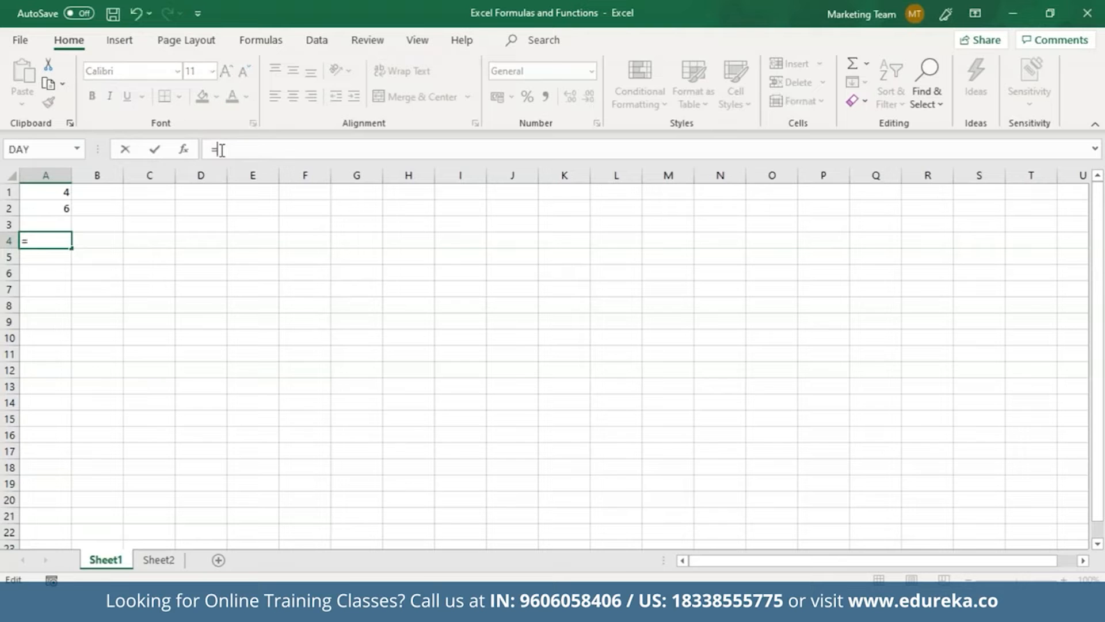
text(()
click(61, 192)
text(/)
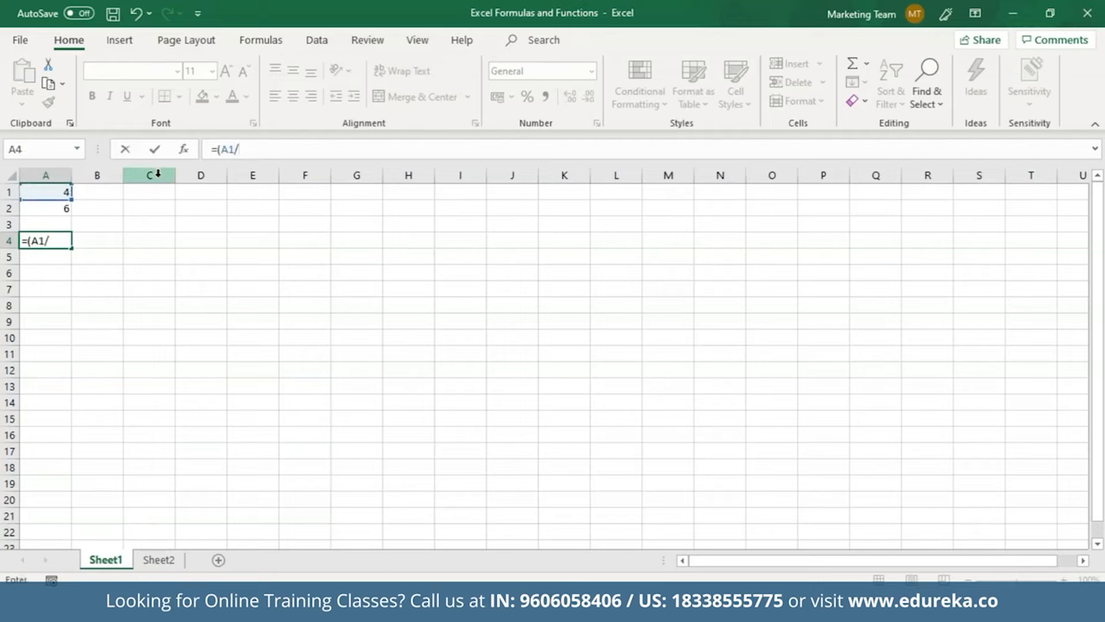
click(68, 208)
key(Return)
key(Return)
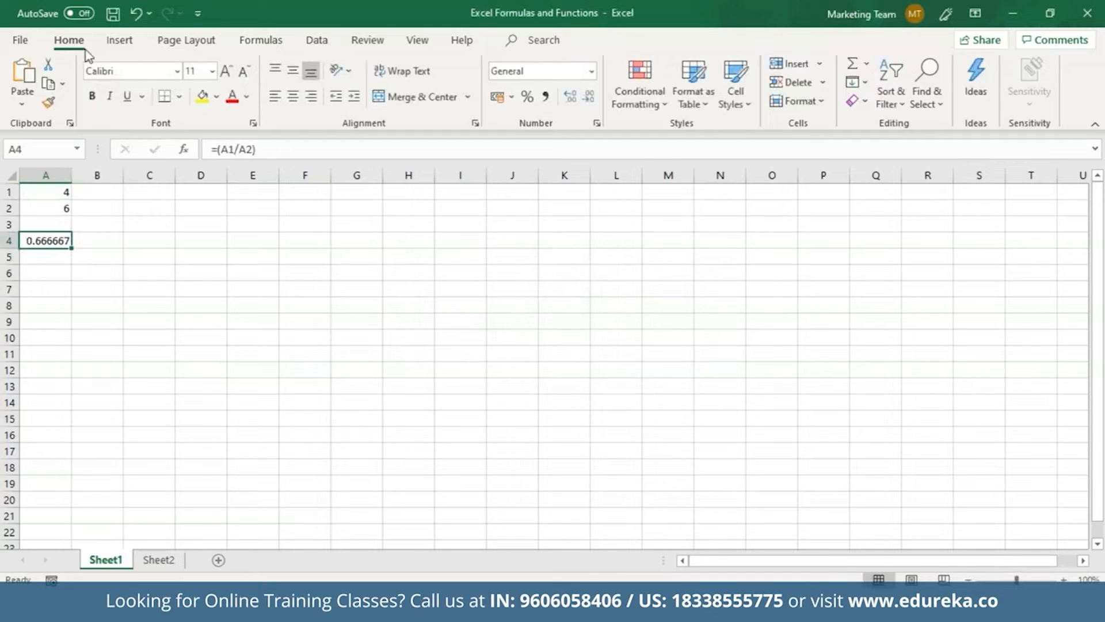
click(527, 96)
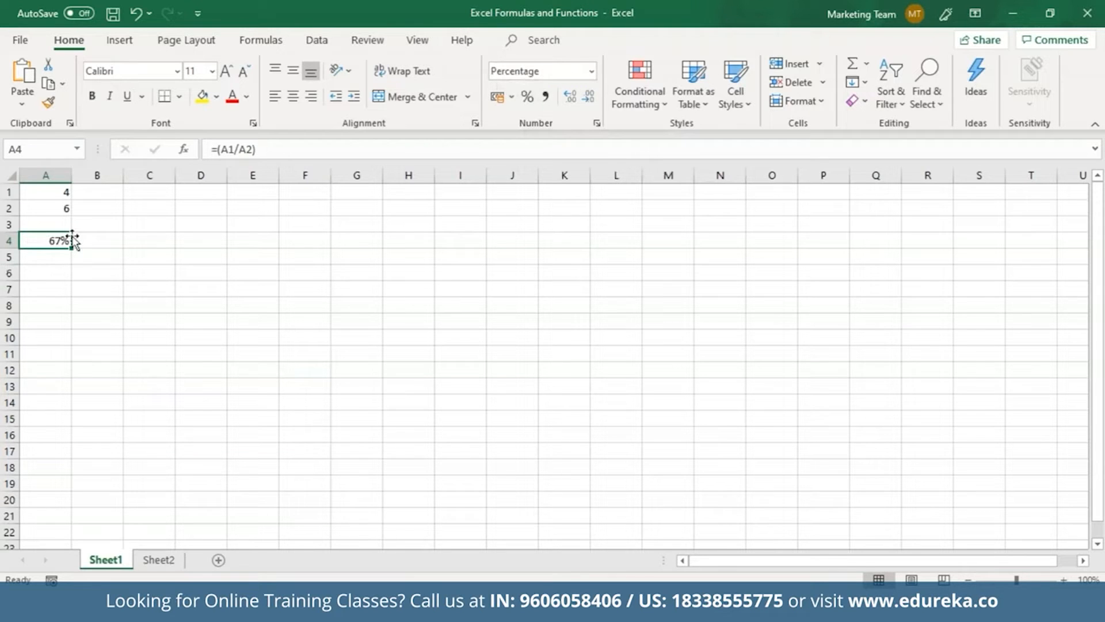
click(97, 321)
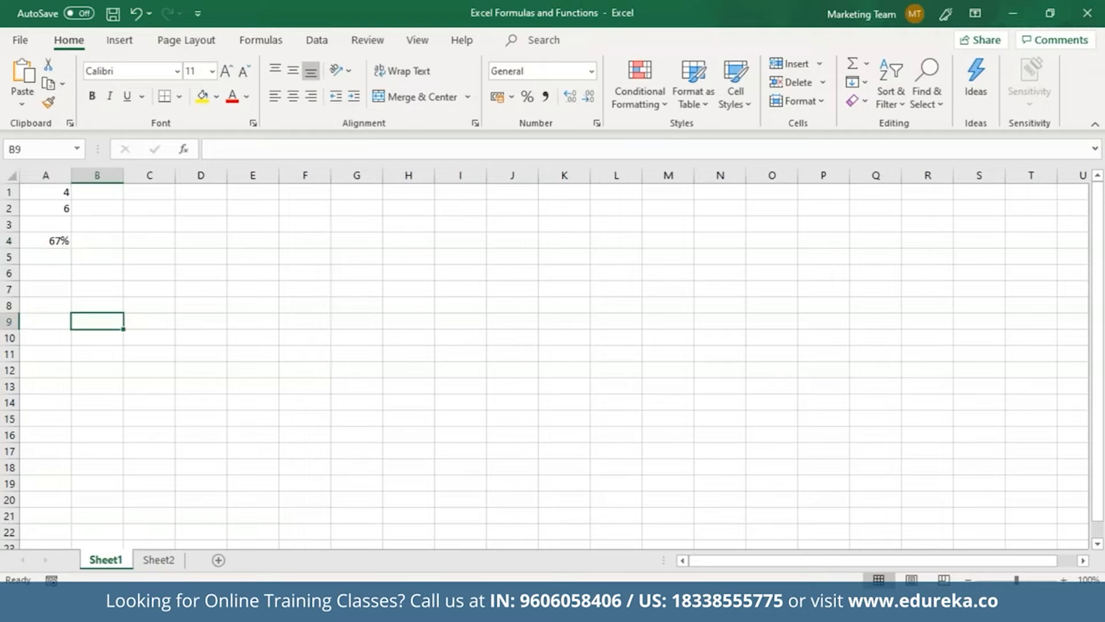
drag(40, 192, 75, 249)
Clear A1:B5, then search Insert Function for 'if' and cancel without inserting
key(Delete)
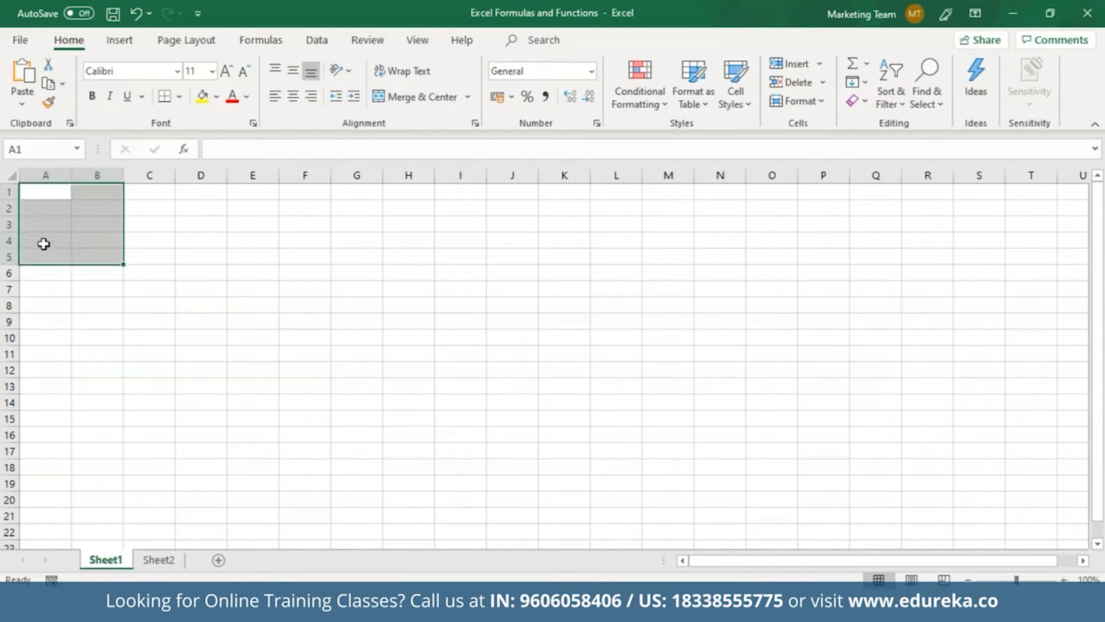
click(54, 194)
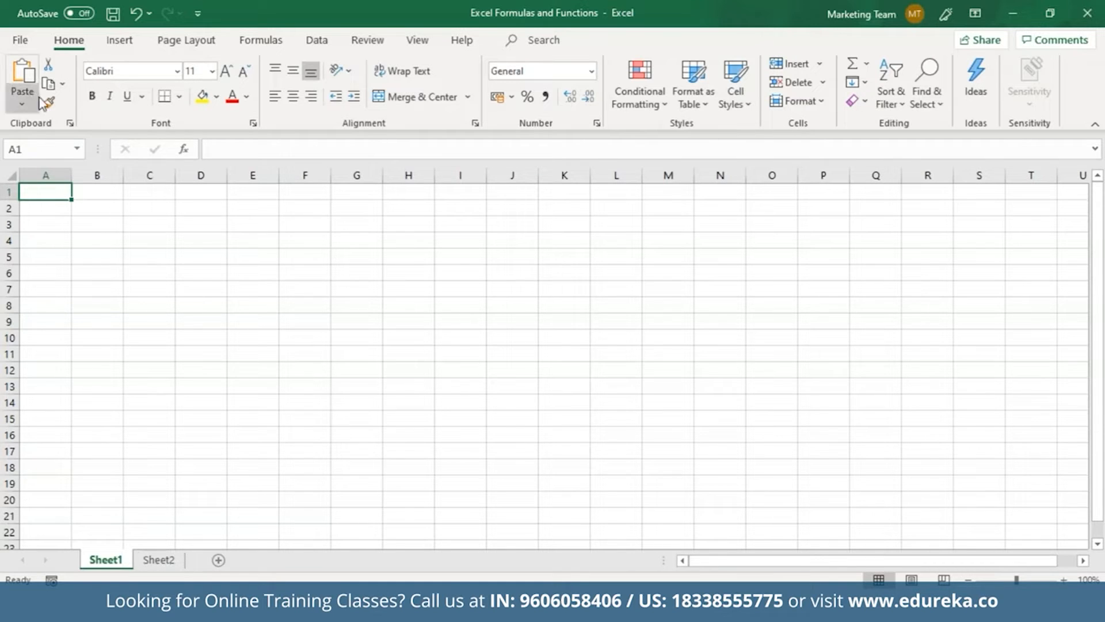
click(184, 149)
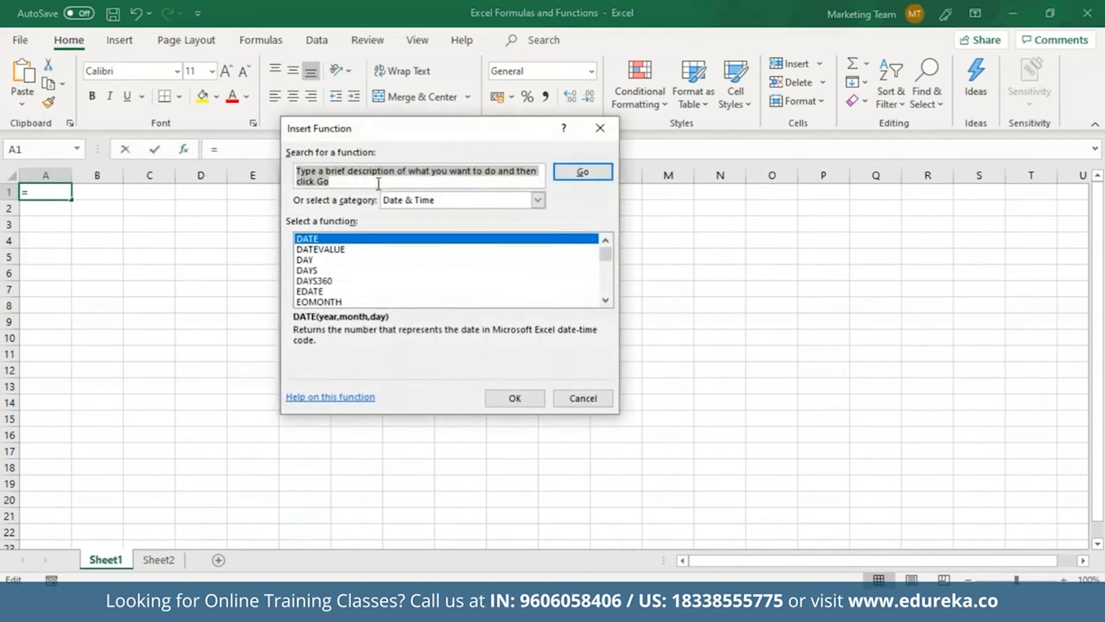
text(if)
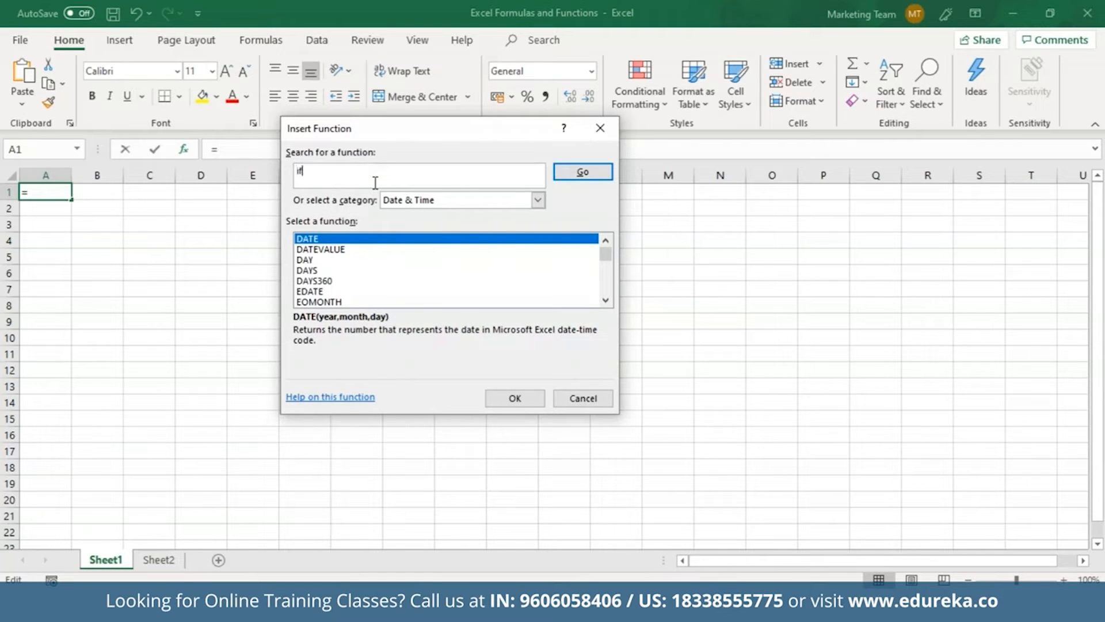
key(Return)
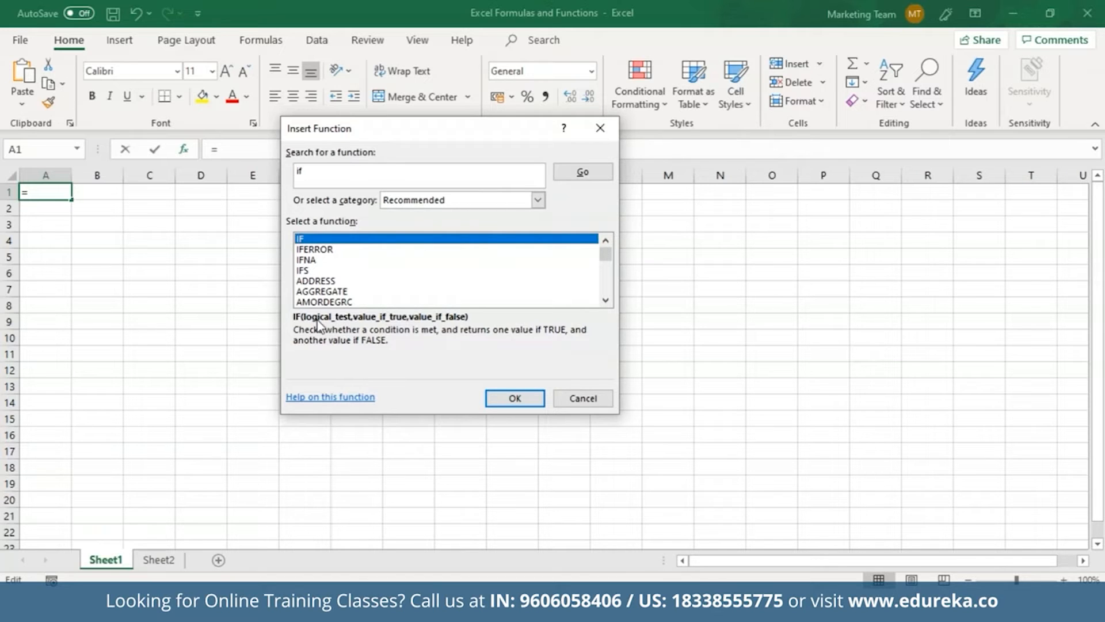
click(583, 400)
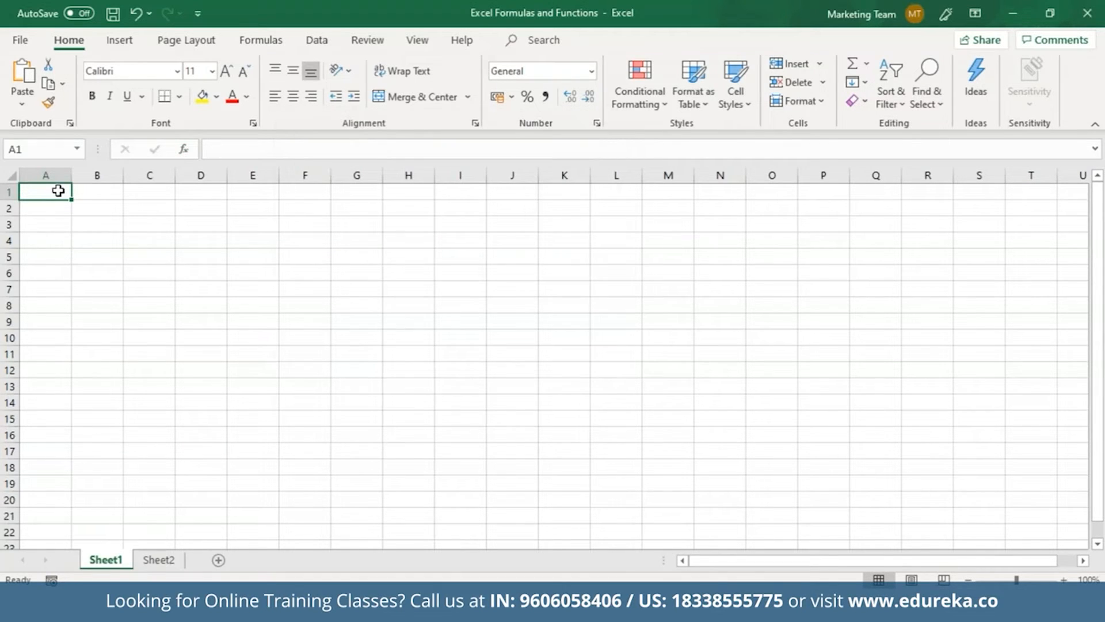
Enter 3 in A1 and xyz in A2
text(3)
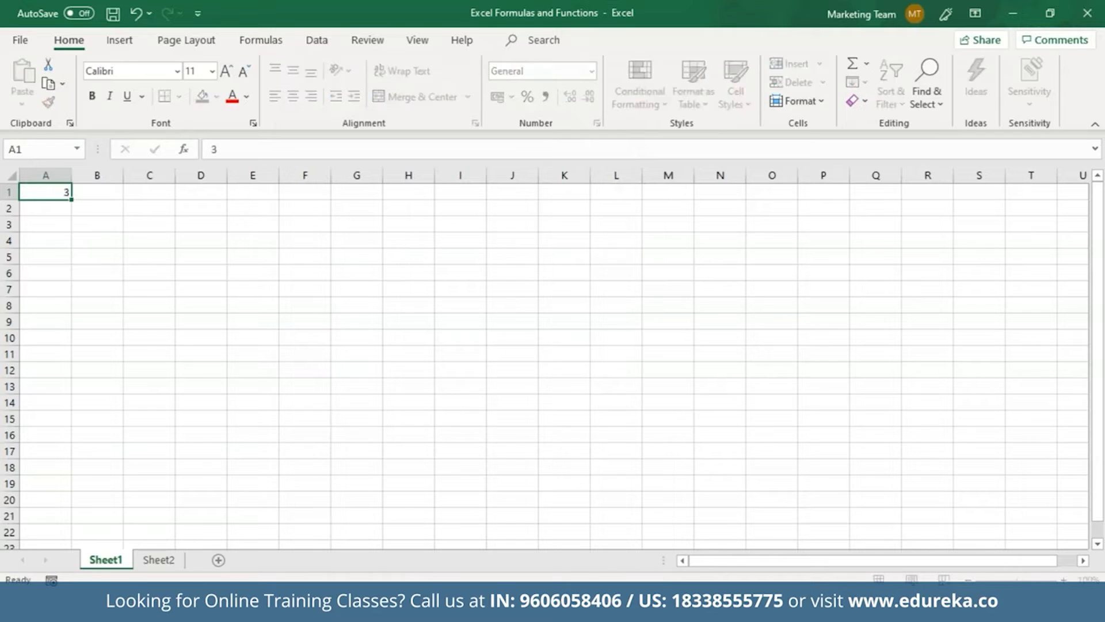
key(Return)
text(xyz)
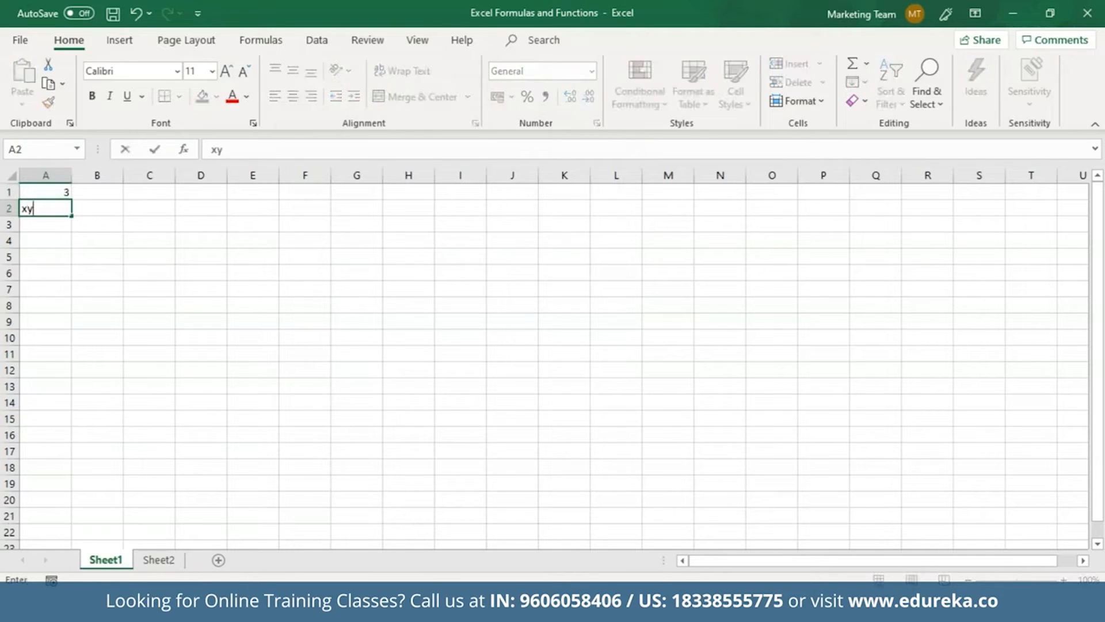
click(95, 198)
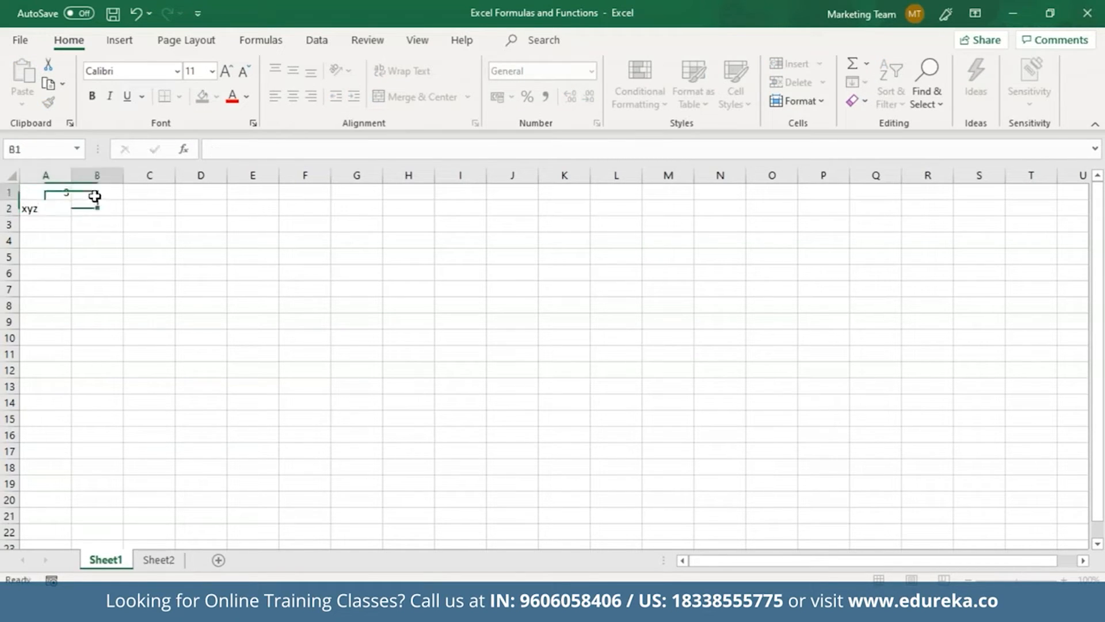
Enter =IF(A1=A2, "YES", "NO") in B1, which returns NO
text(=IF)
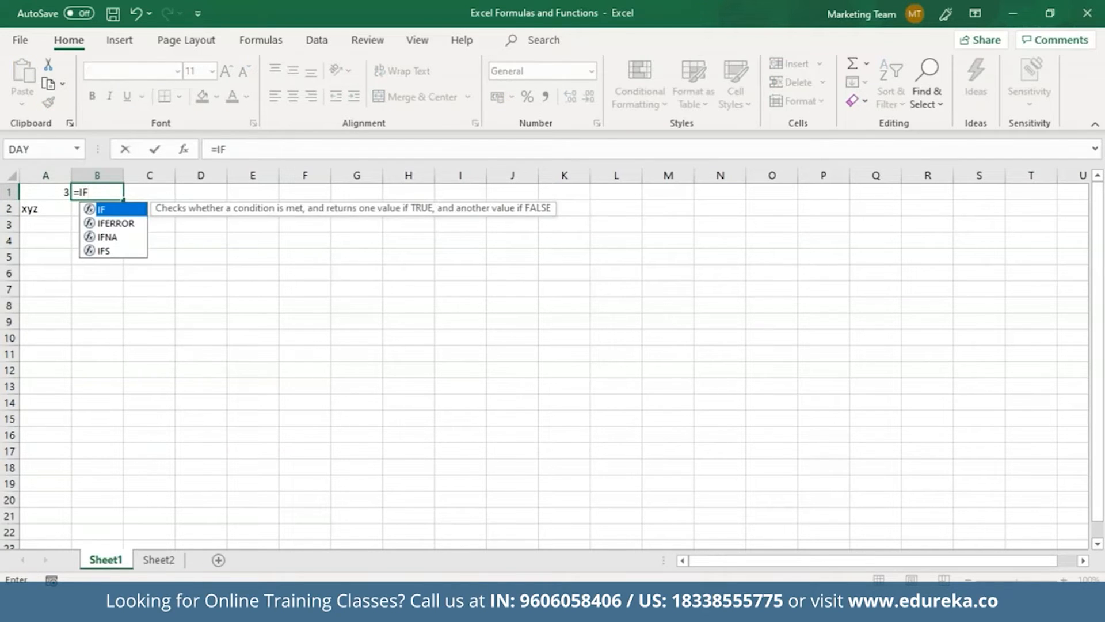
text(()
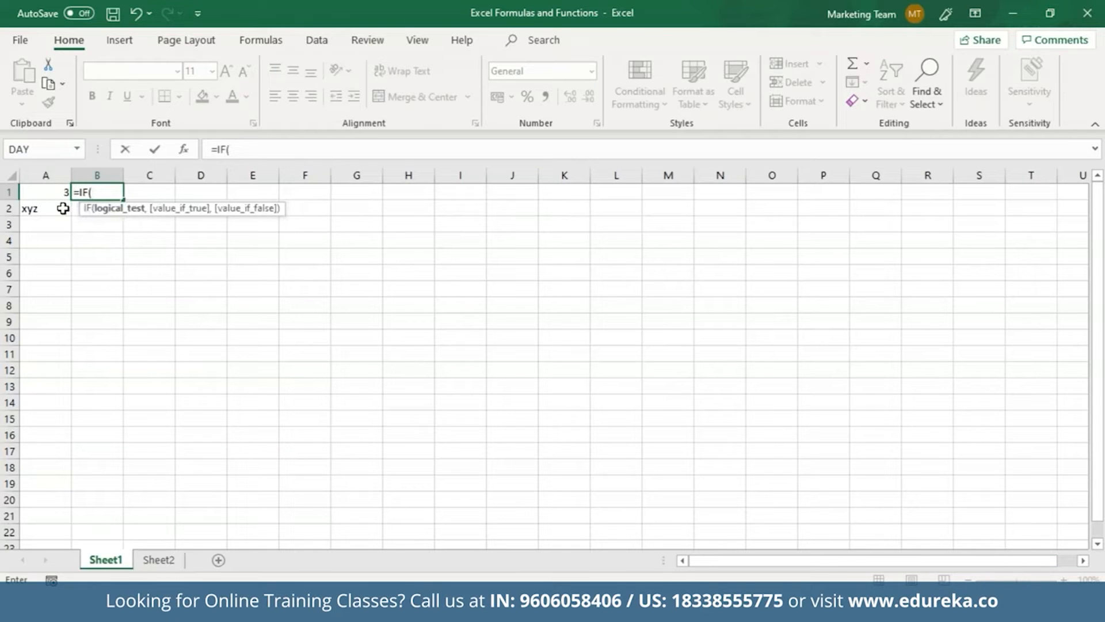
text(A=)
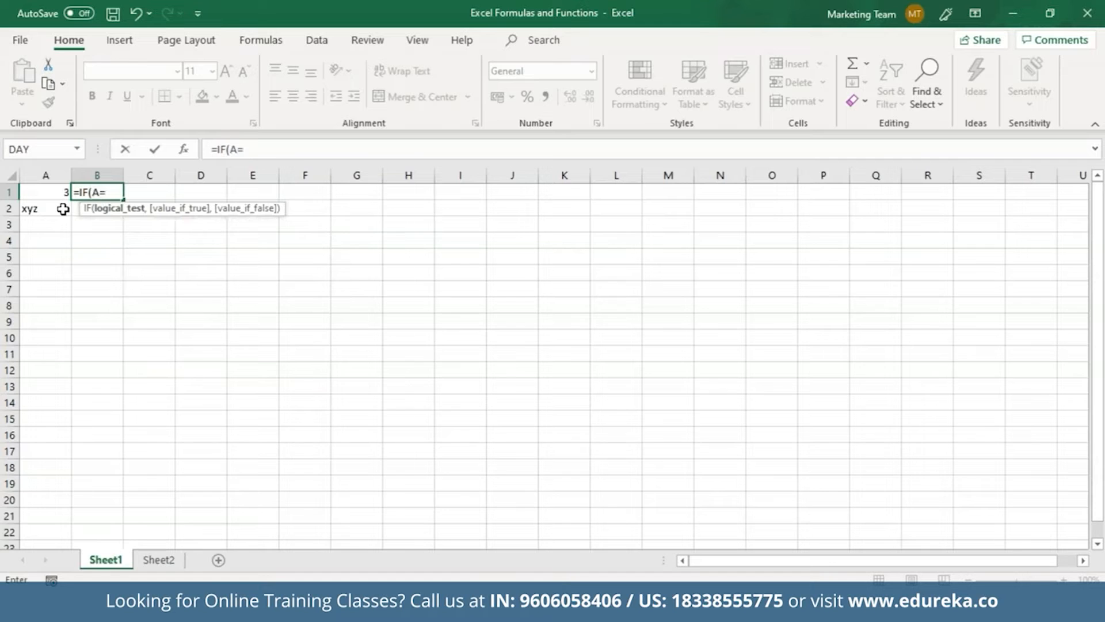
key(BackSpace)
text(1=A)
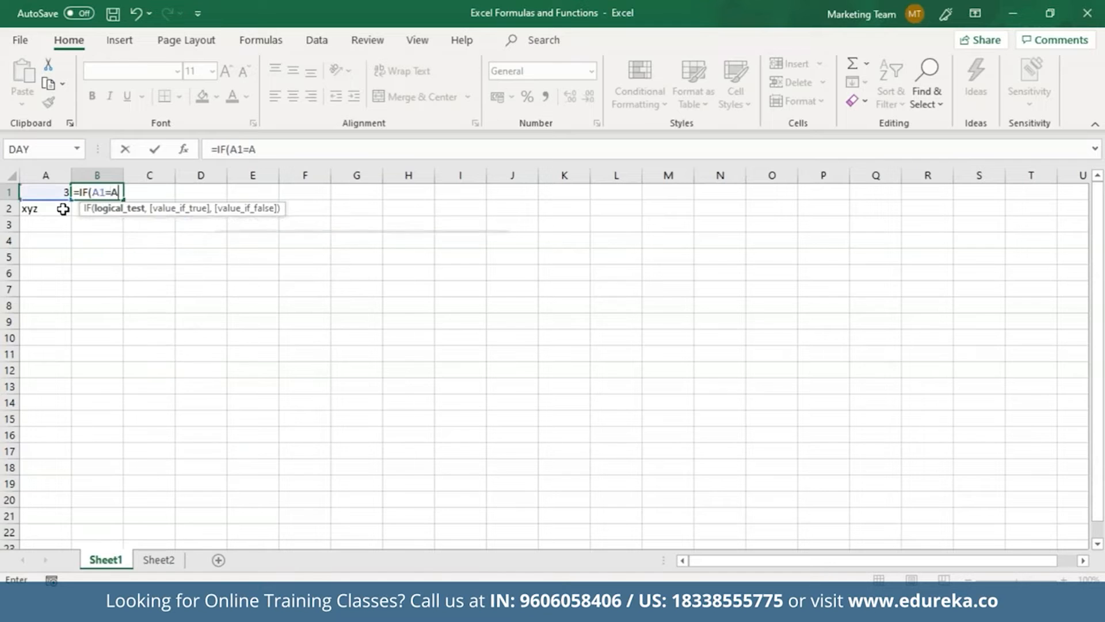
text(2,)
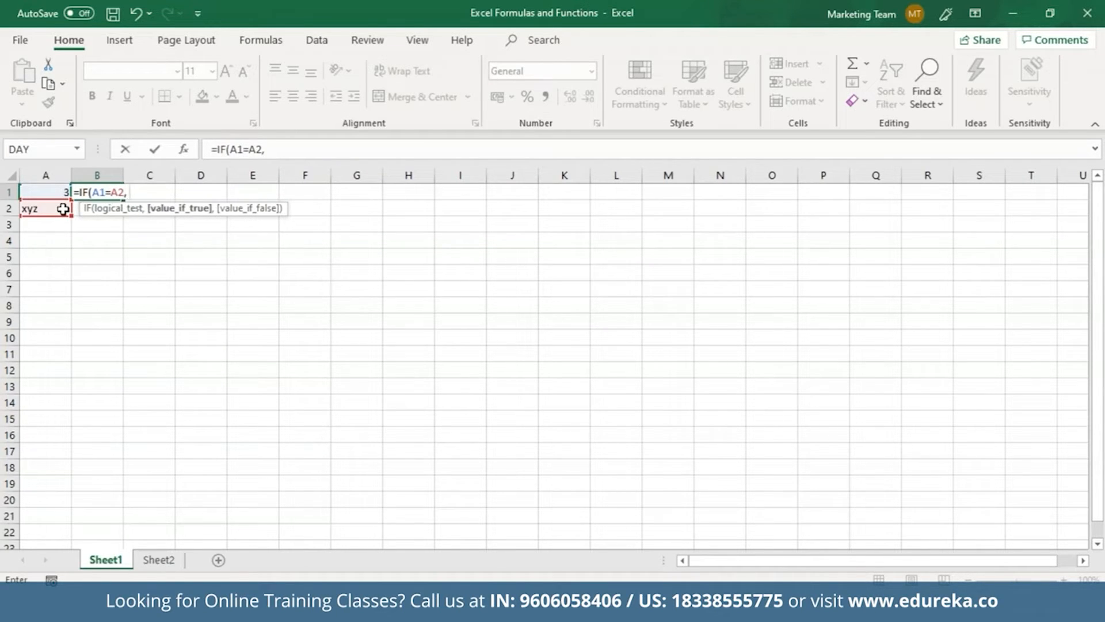
text( "YES", ")
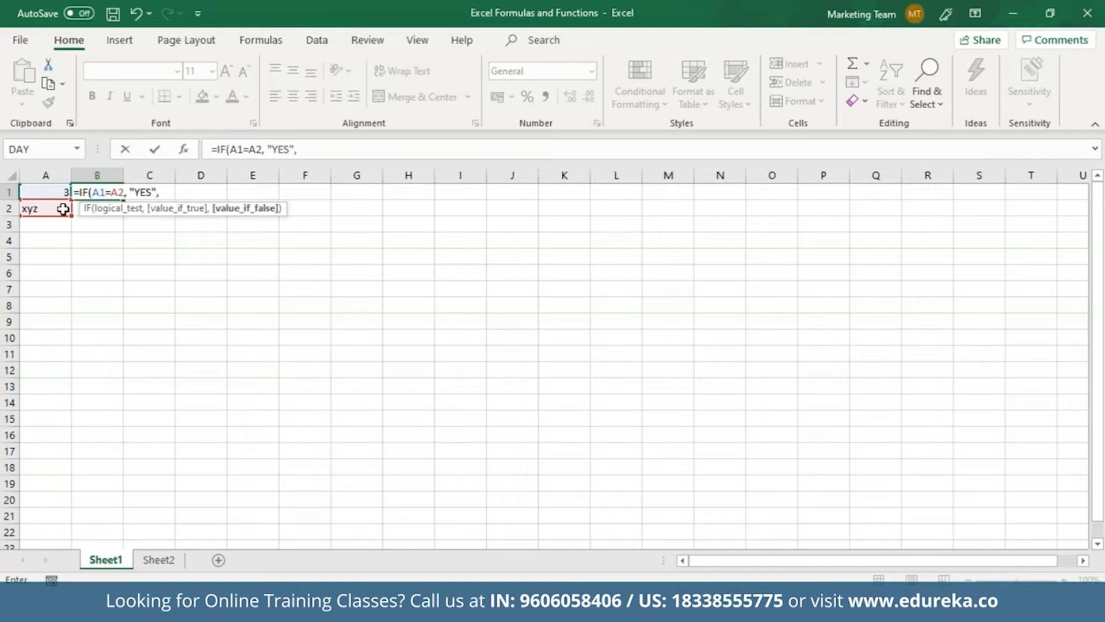
text(NO"))
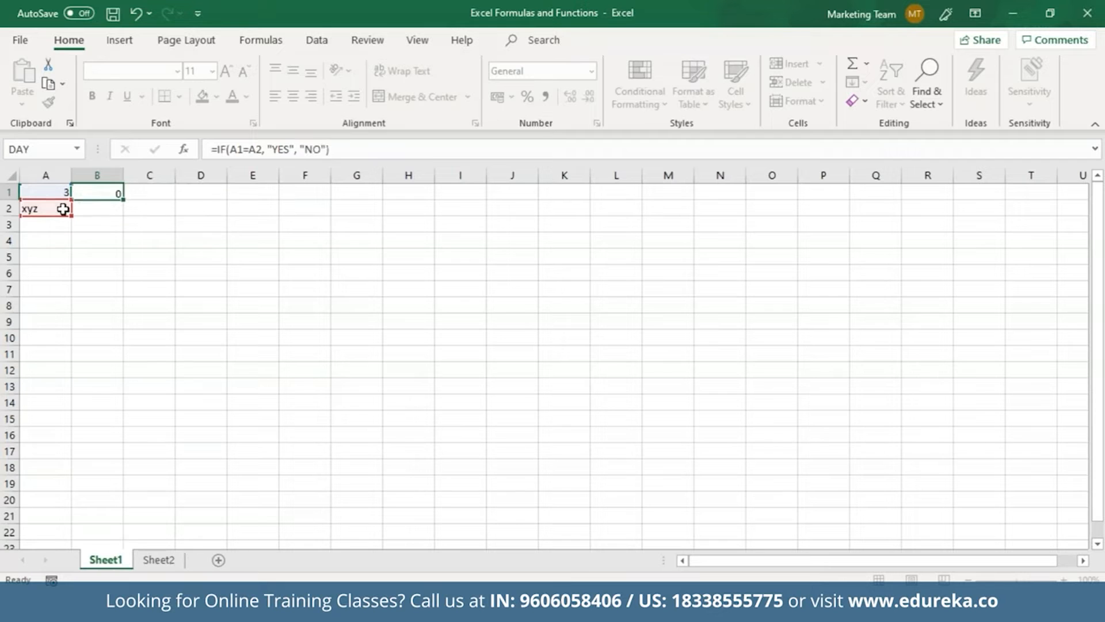
key(Return)
click(92, 192)
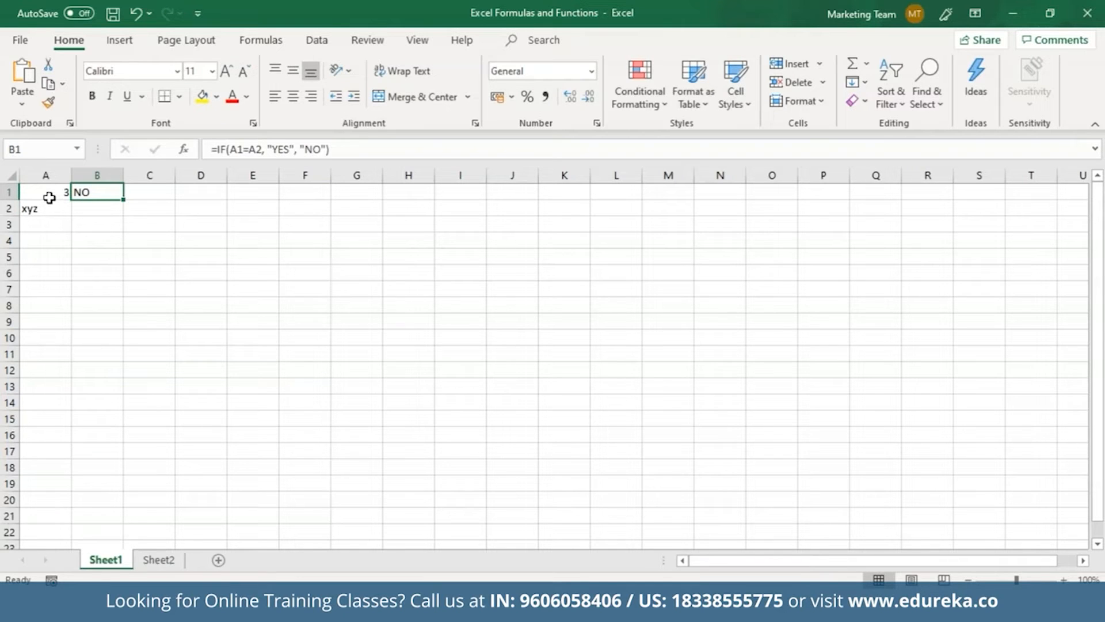
click(42, 241)
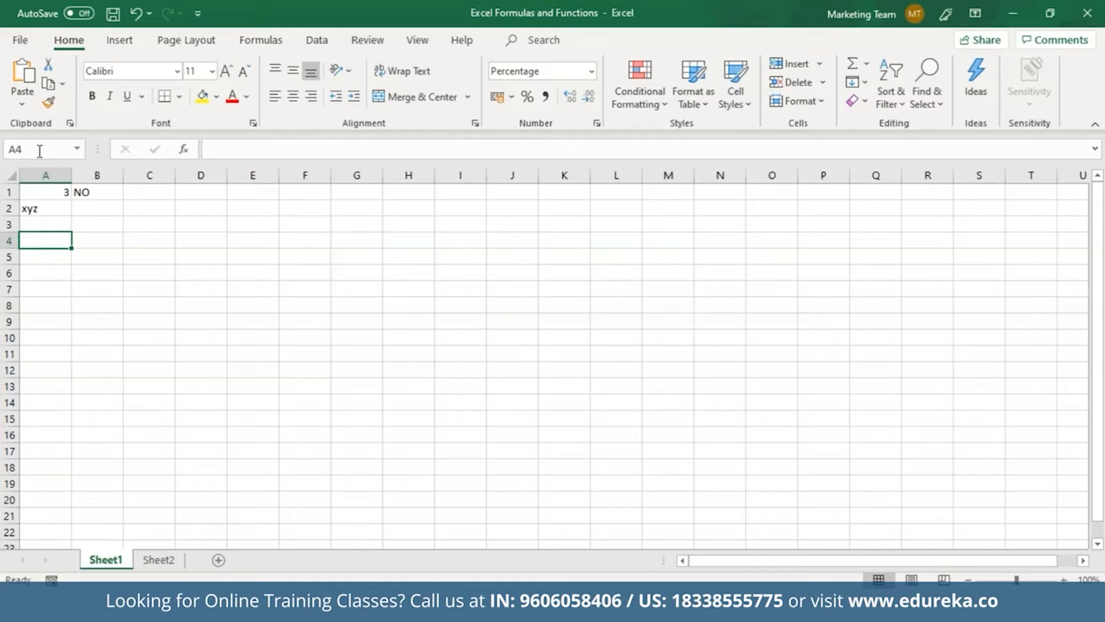
Browse to VLOOKUP under Lookup & Reference in Insert Function, cancel, then select B5
click(184, 148)
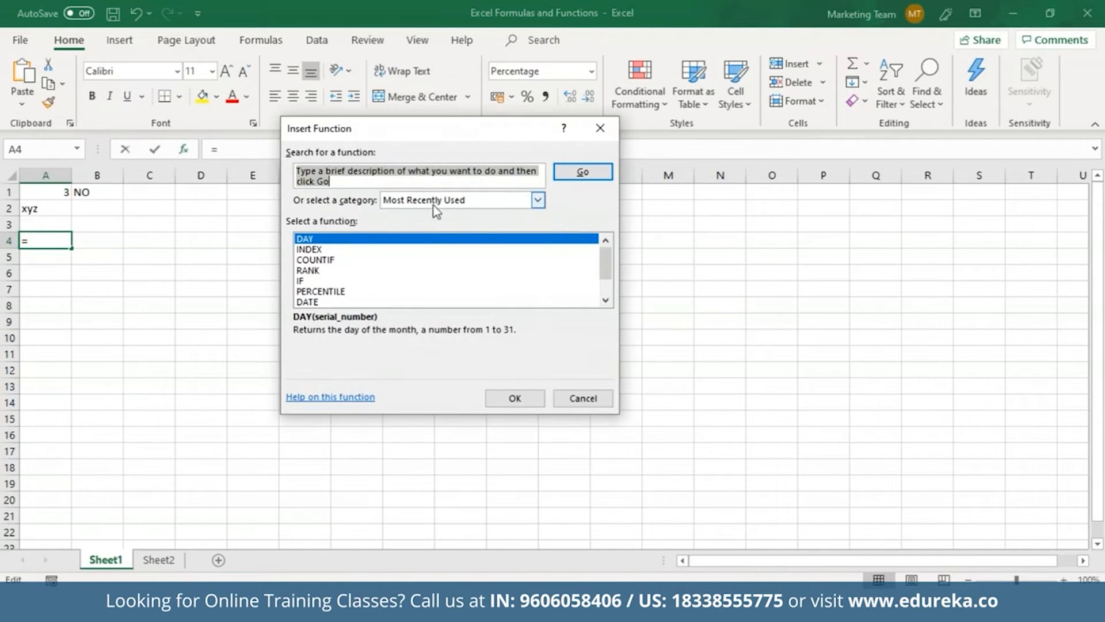
click(379, 180)
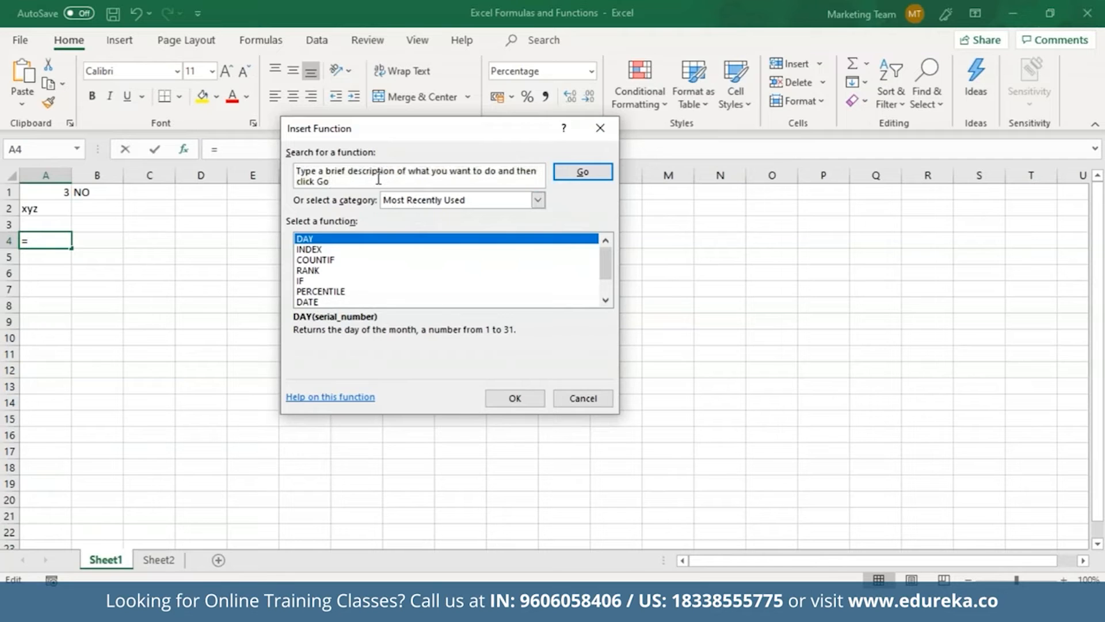
click(440, 206)
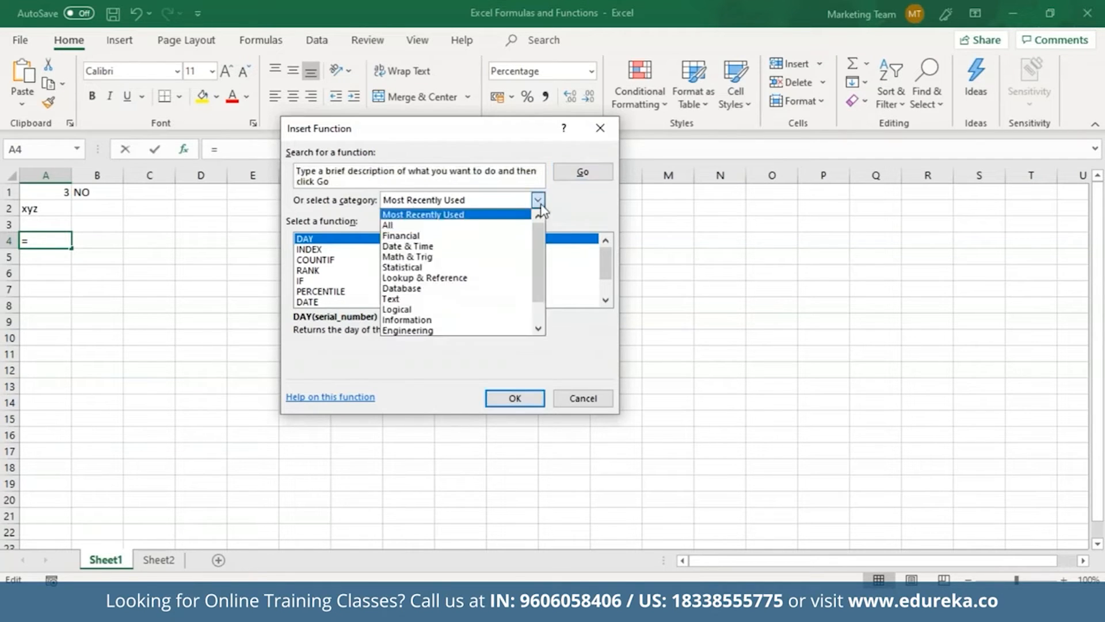
click(465, 280)
key(v)
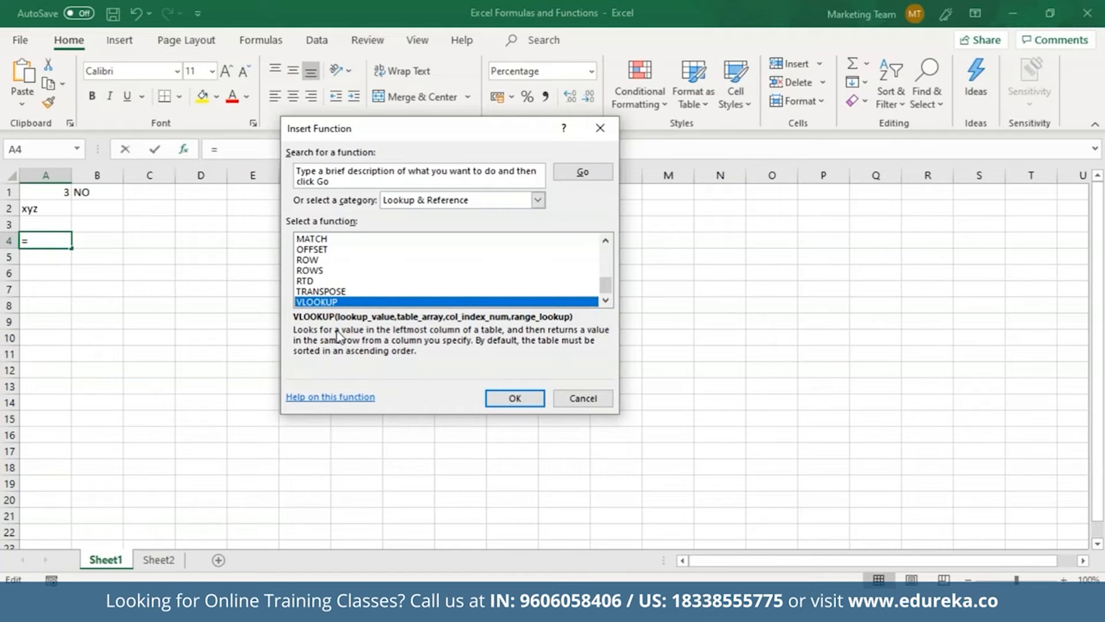
key(Escape)
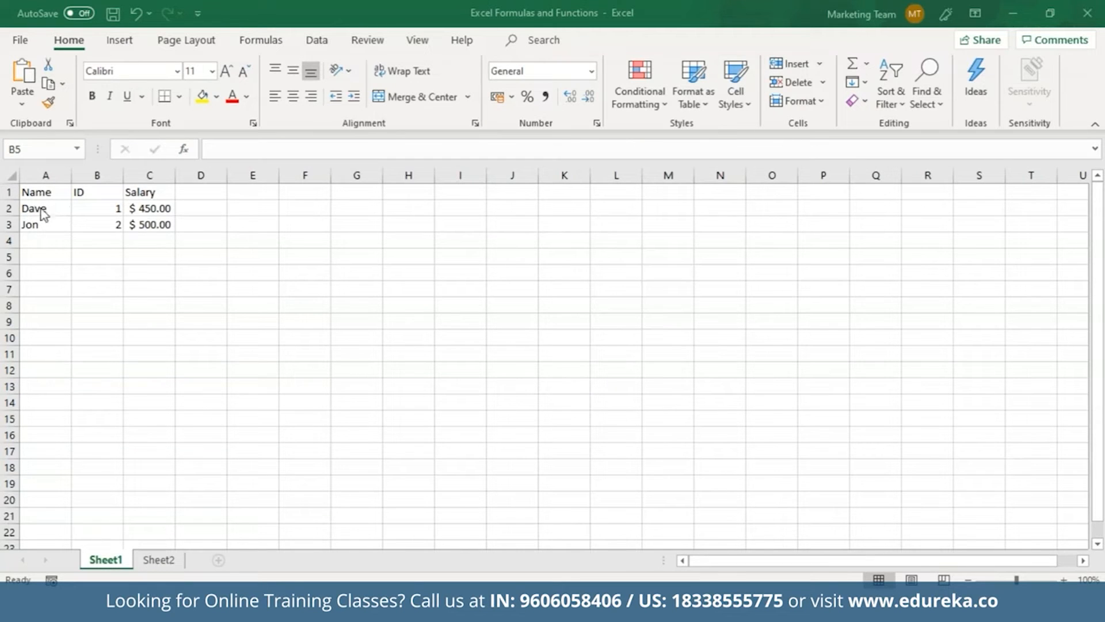
click(95, 259)
Start a VLOOKUP in B5 with "Dave" as lookup value and A1:C3 as table
text(=)
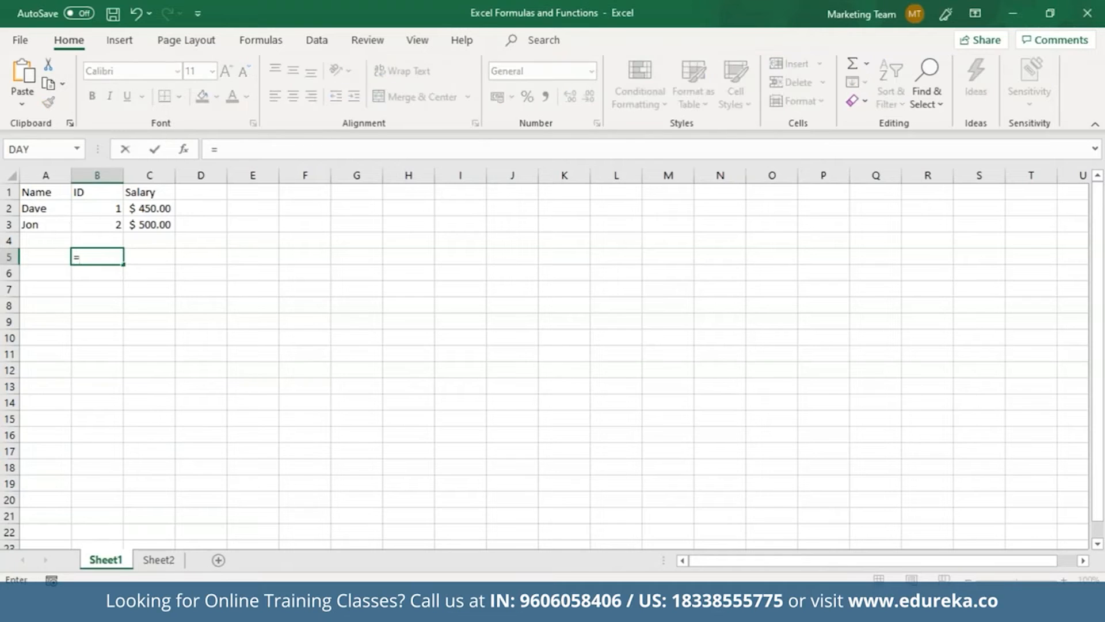
text(Vl)
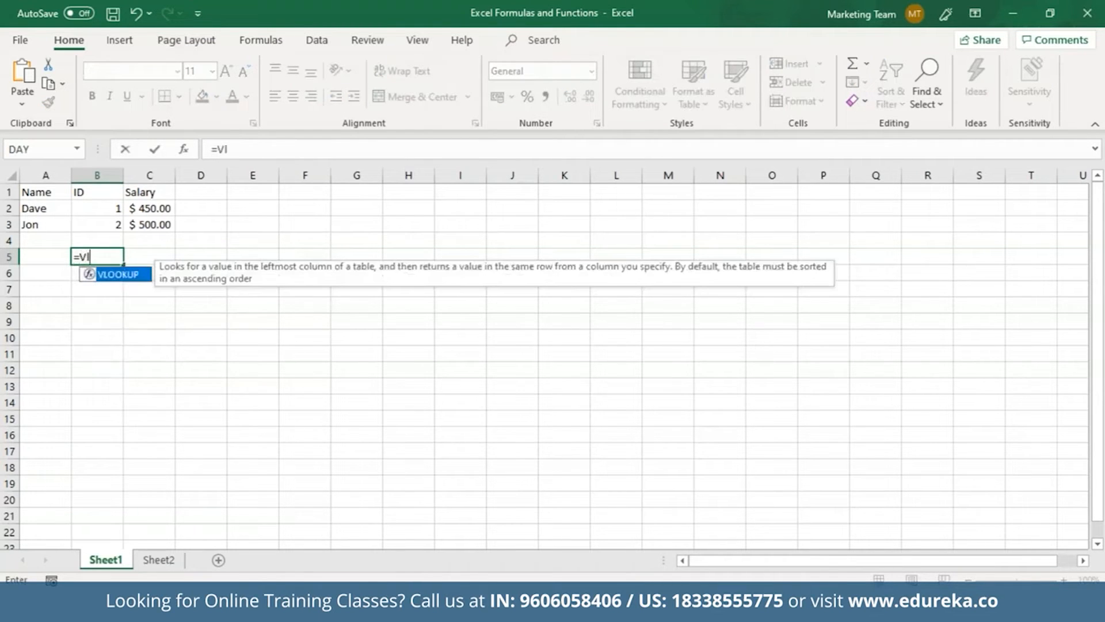
double_click(122, 275)
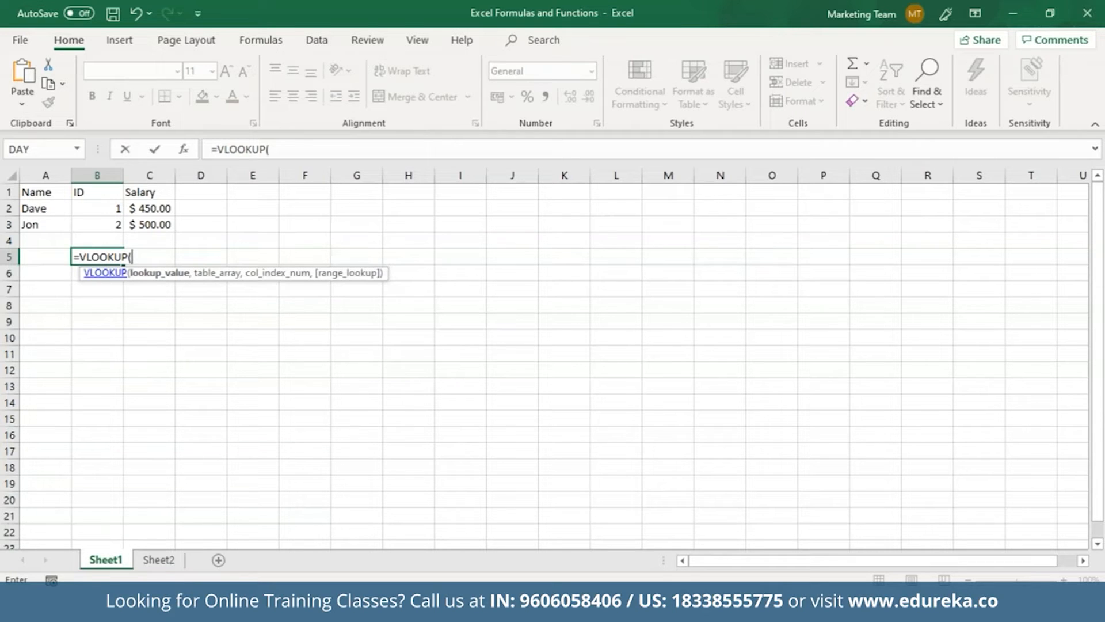
text("Dave",)
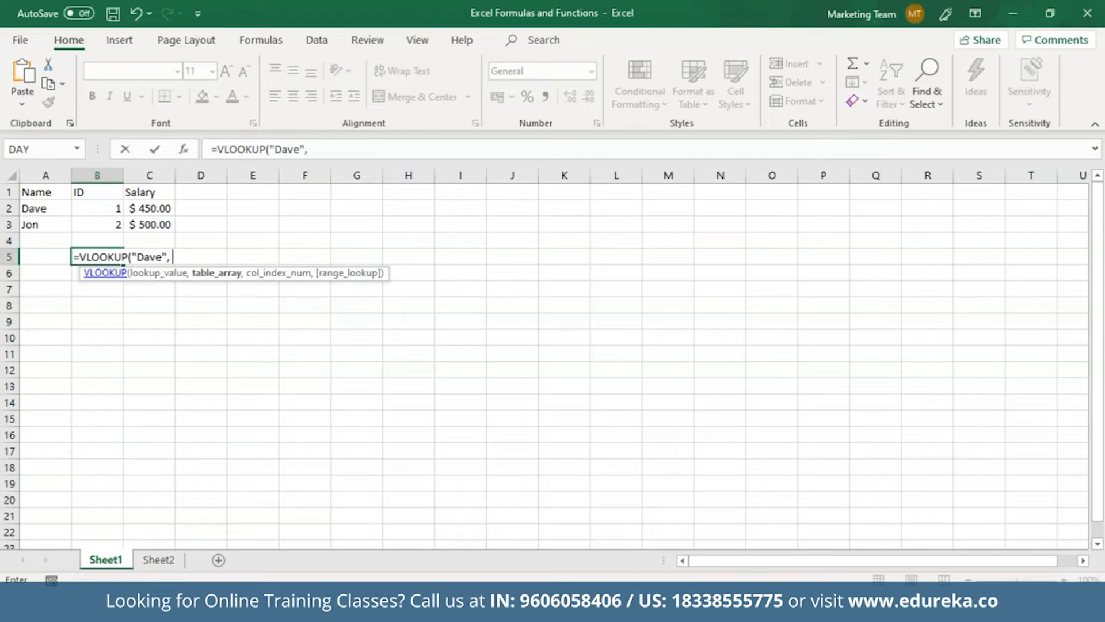
drag(49, 192, 148, 224)
text(,)
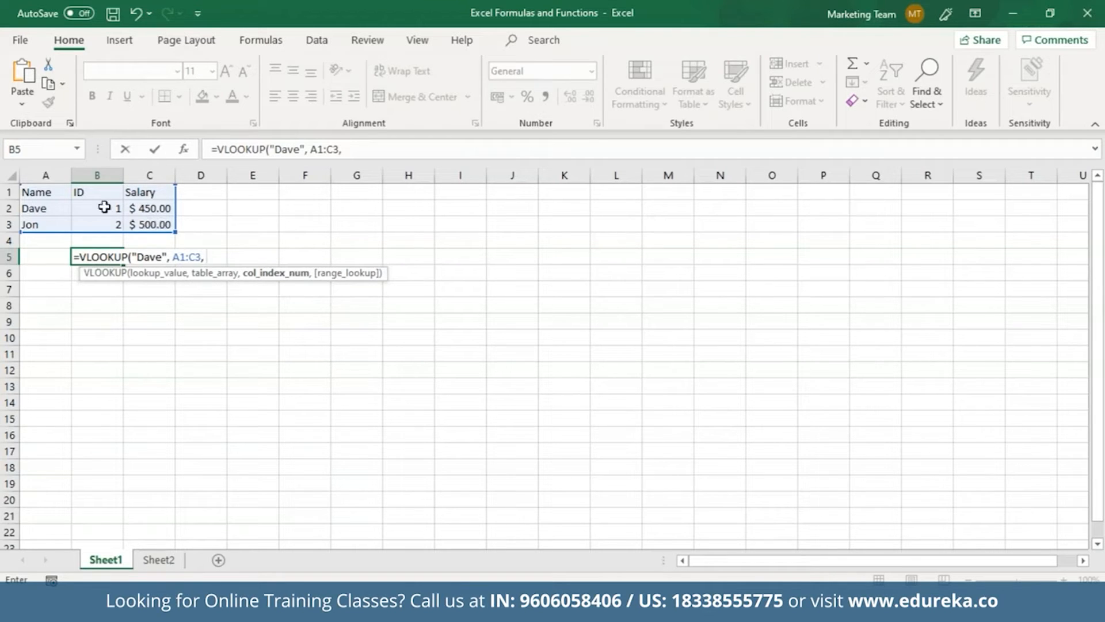
Finish the lookup with column 2 and FALSE exact match, returning 1
text(2, )
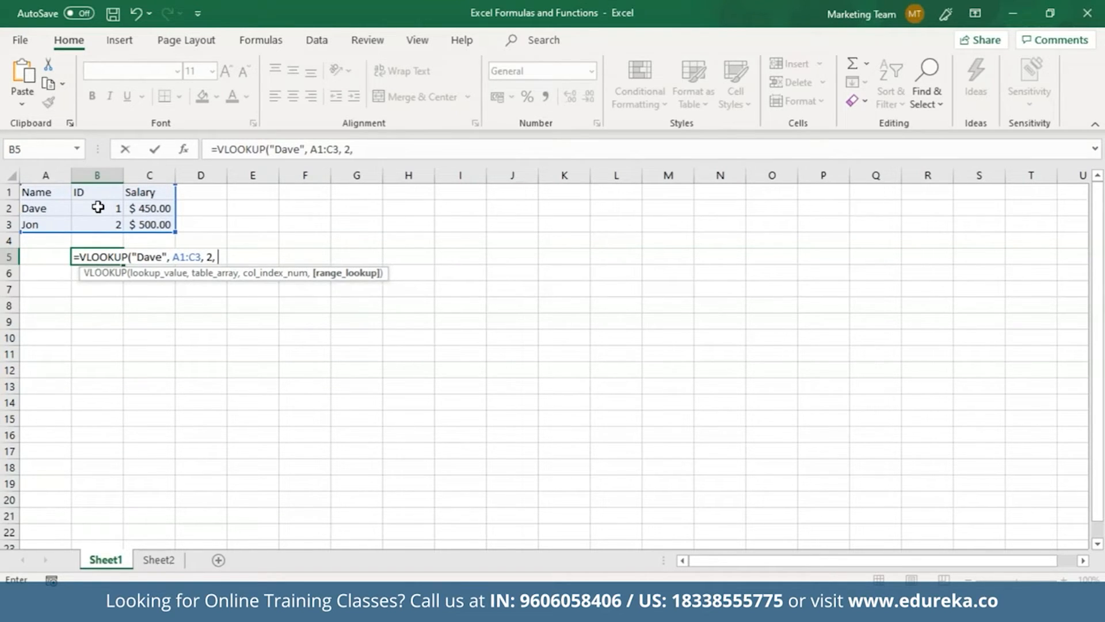
text(Fal))
click(224, 257)
text(al)
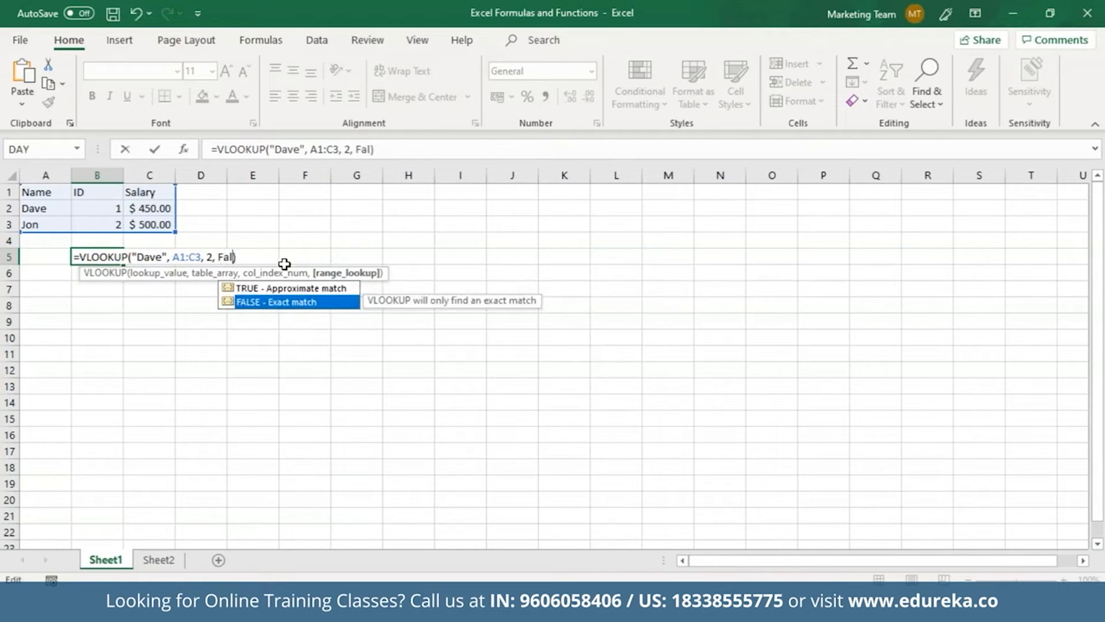
double_click(270, 303)
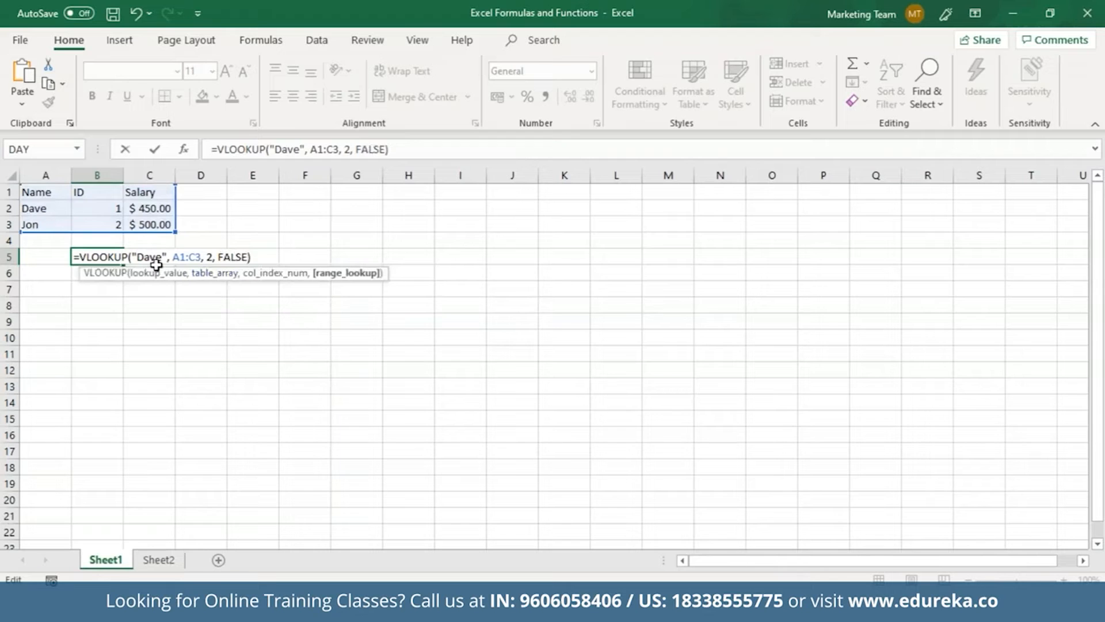
key(Return)
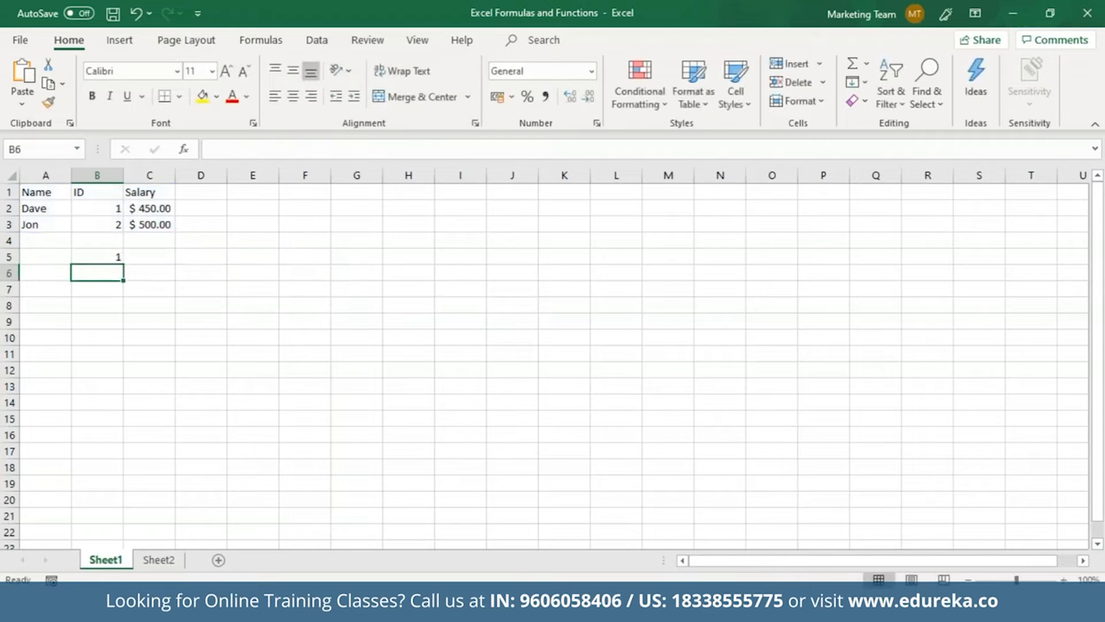
click(109, 257)
double_click(109, 257)
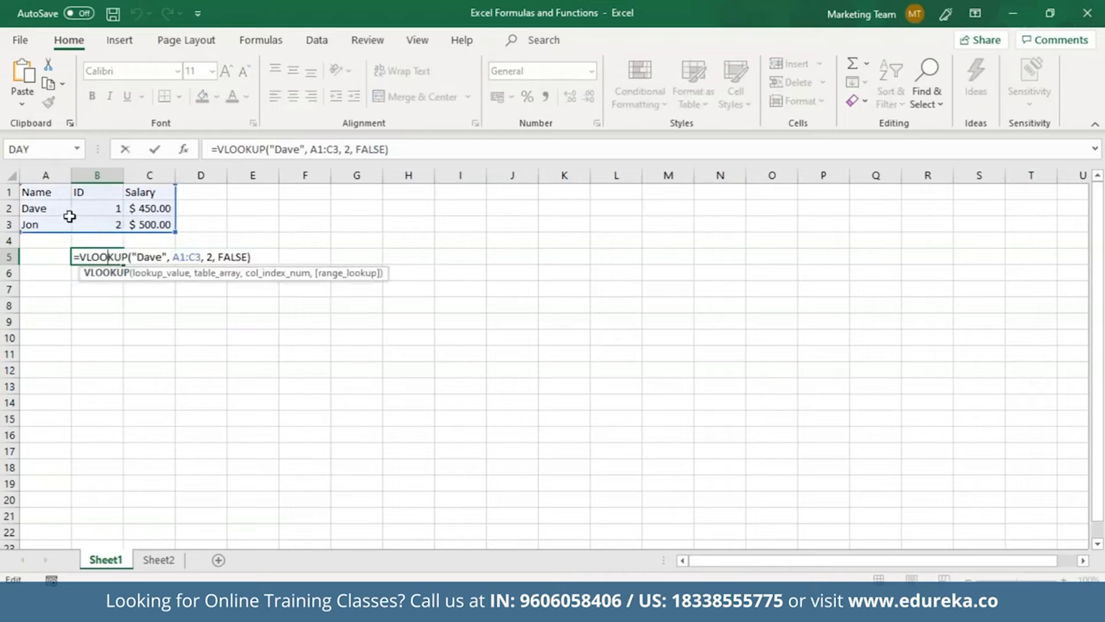
click(217, 310)
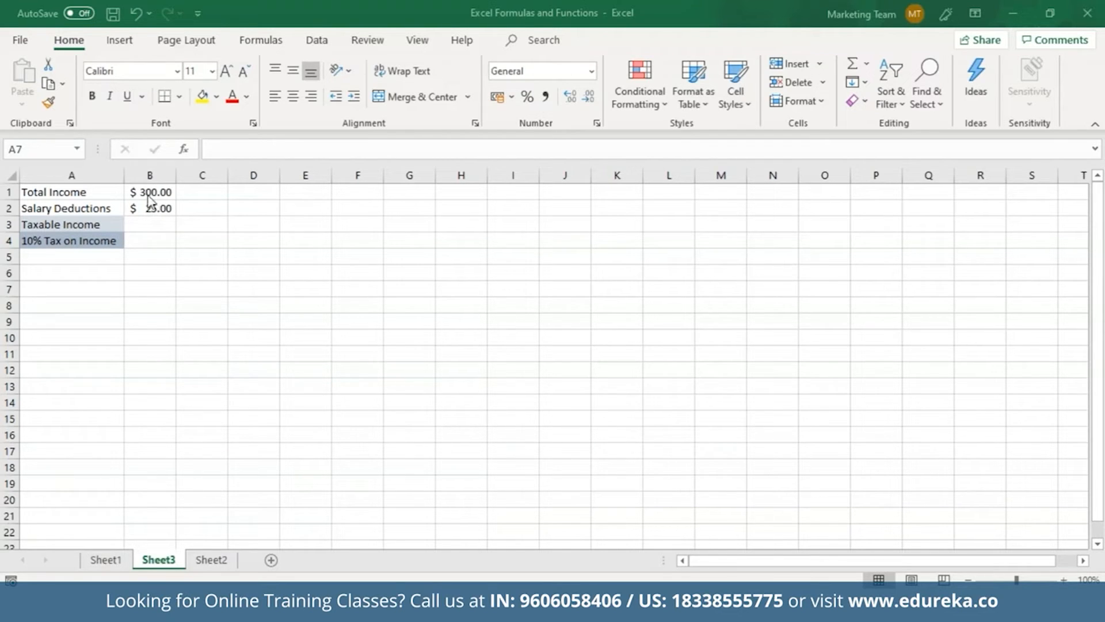
Enter =B1-B2 in B3 for Taxable Income of $275.00, then handwrite the 10% tax formula
click(154, 225)
text(=)
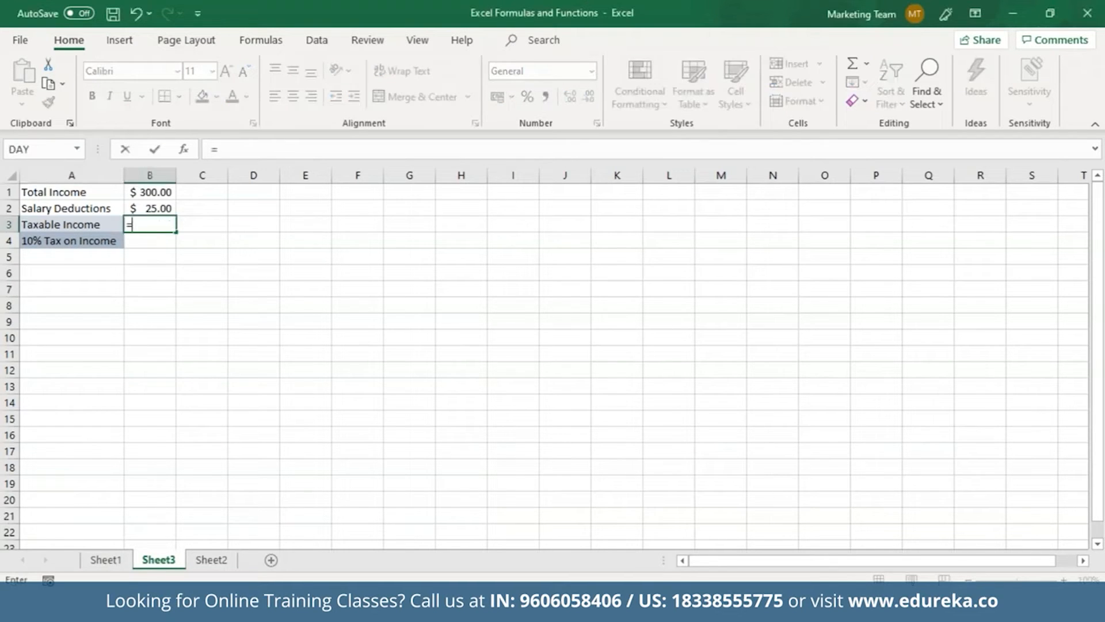
click(139, 193)
text(-)
click(150, 208)
key(Return)
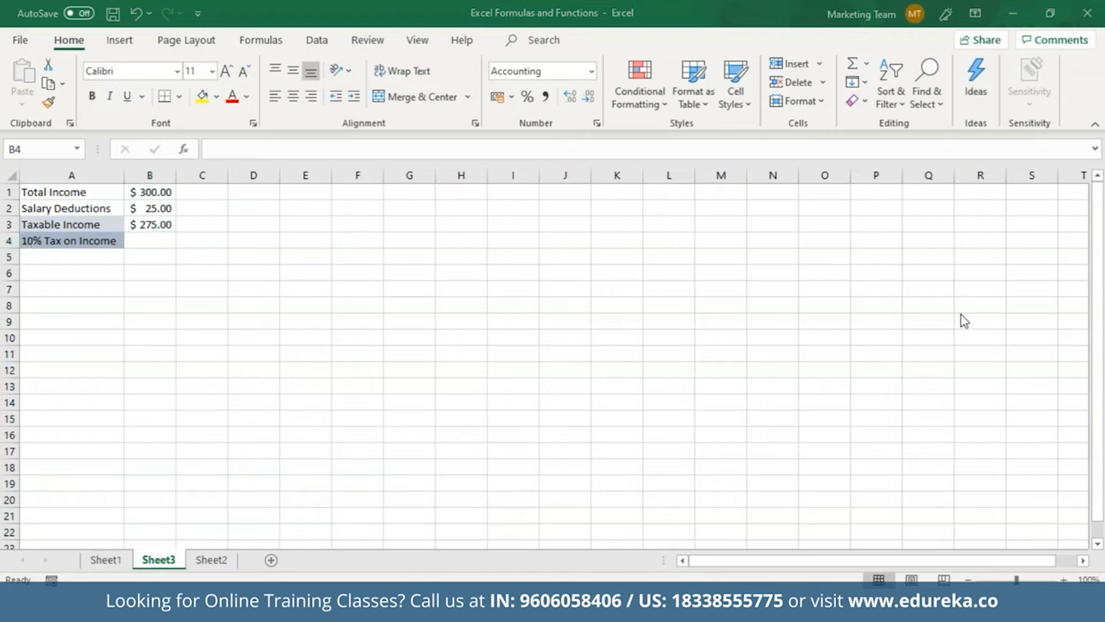
click(969, 240)
mouse_move(249, 334)
mouse_down()
mouse_move(270, 319)
mouse_move(269, 329)
mouse_move(277, 288)
mouse_move(290, 315)
mouse_move(303, 302)
mouse_move(292, 276)
mouse_move(305, 302)
mouse_move(340, 248)
mouse_move(333, 235)
mouse_move(374, 241)
mouse_move(370, 283)
mouse_move(391, 258)
mouse_move(371, 260)
mouse_move(405, 243)
mouse_move(386, 256)
mouse_up()
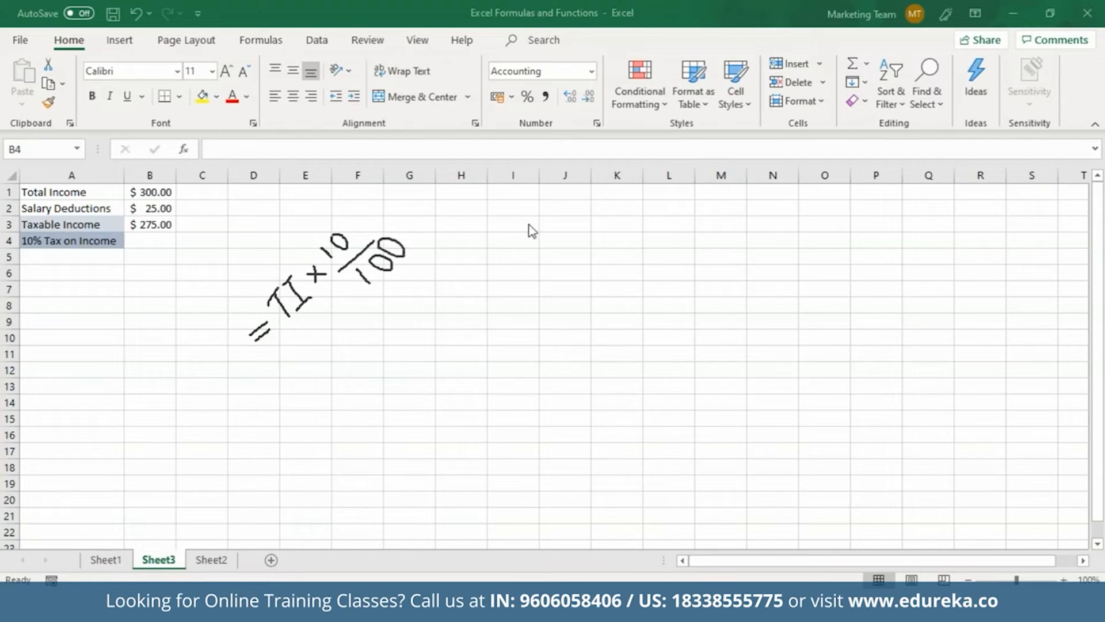
Enter =B3*10/100 in B4 to get the $27.50 tax, then erase the handwritten formula note
click(163, 242)
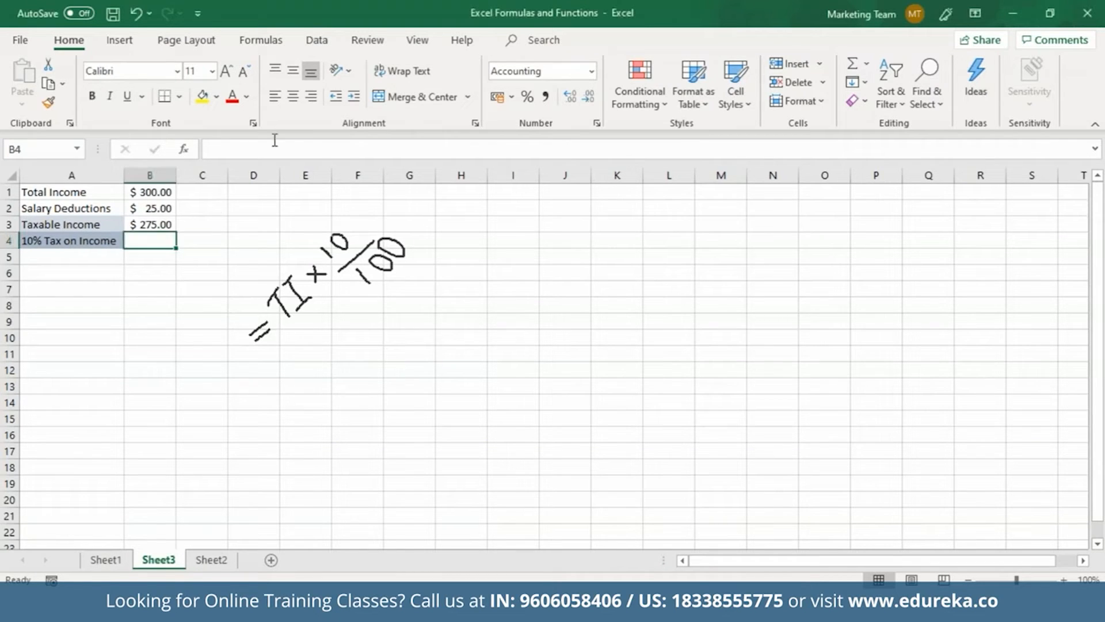
click(239, 150)
text(=)
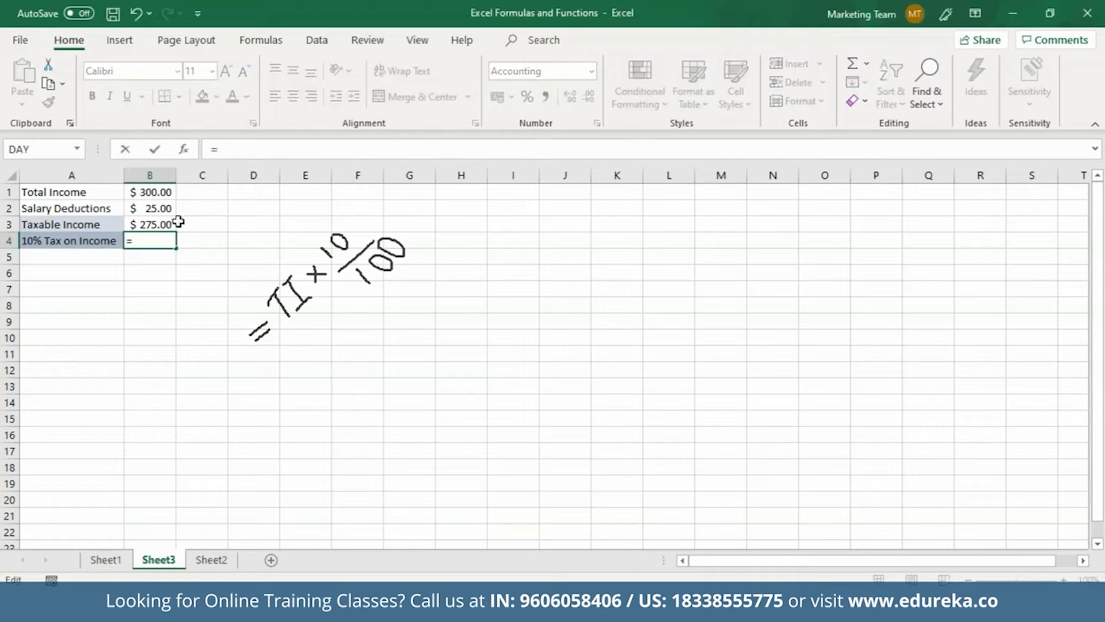
click(148, 225)
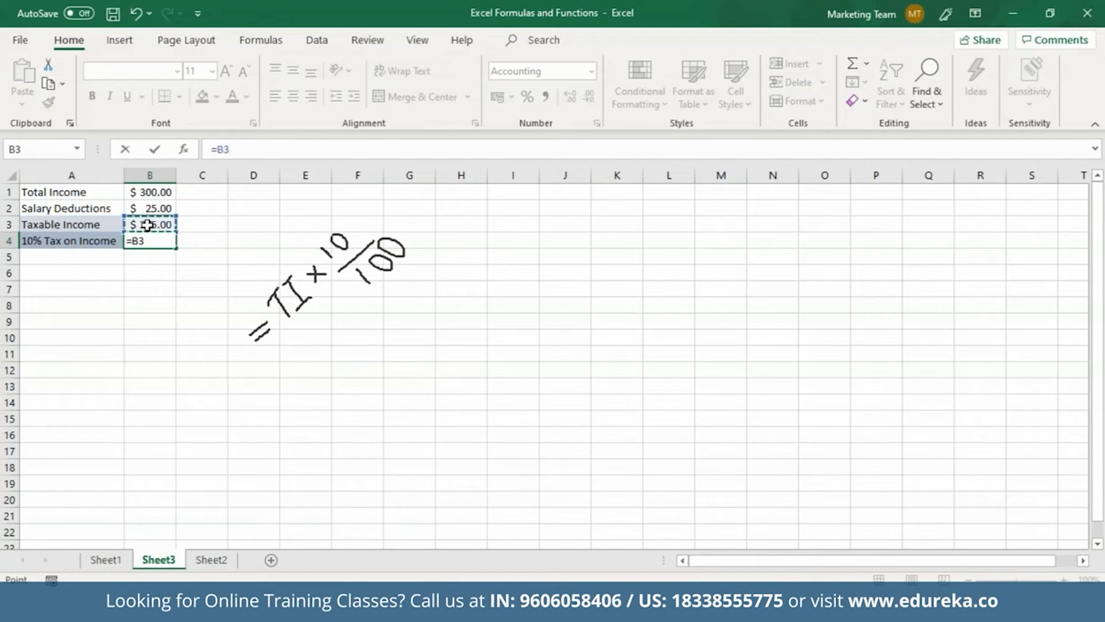
text(*10/100)
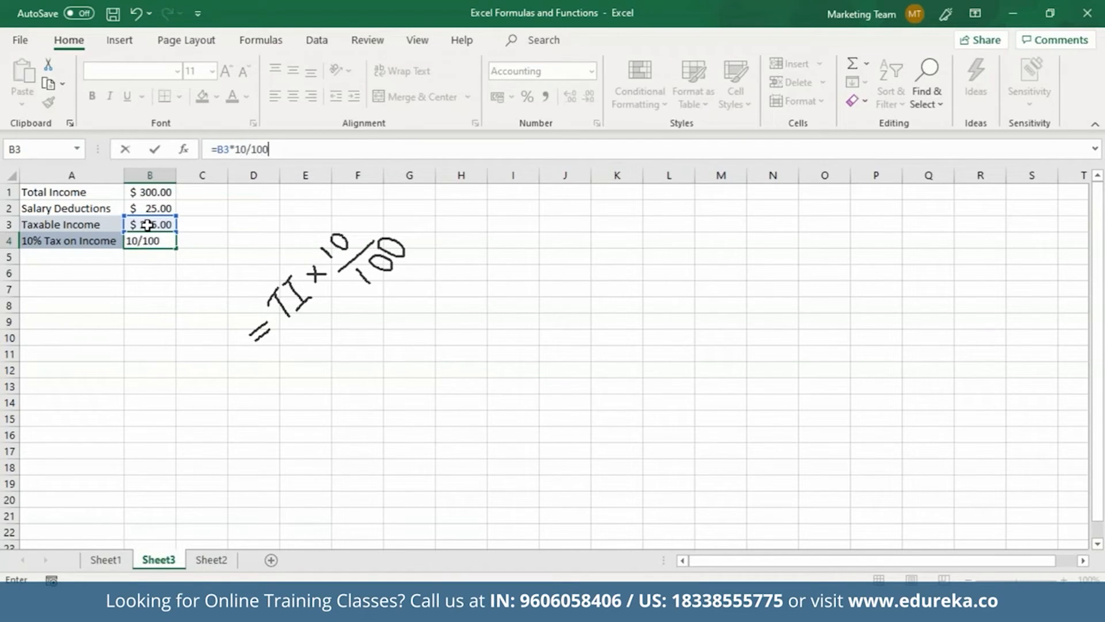
key(Return)
click(170, 244)
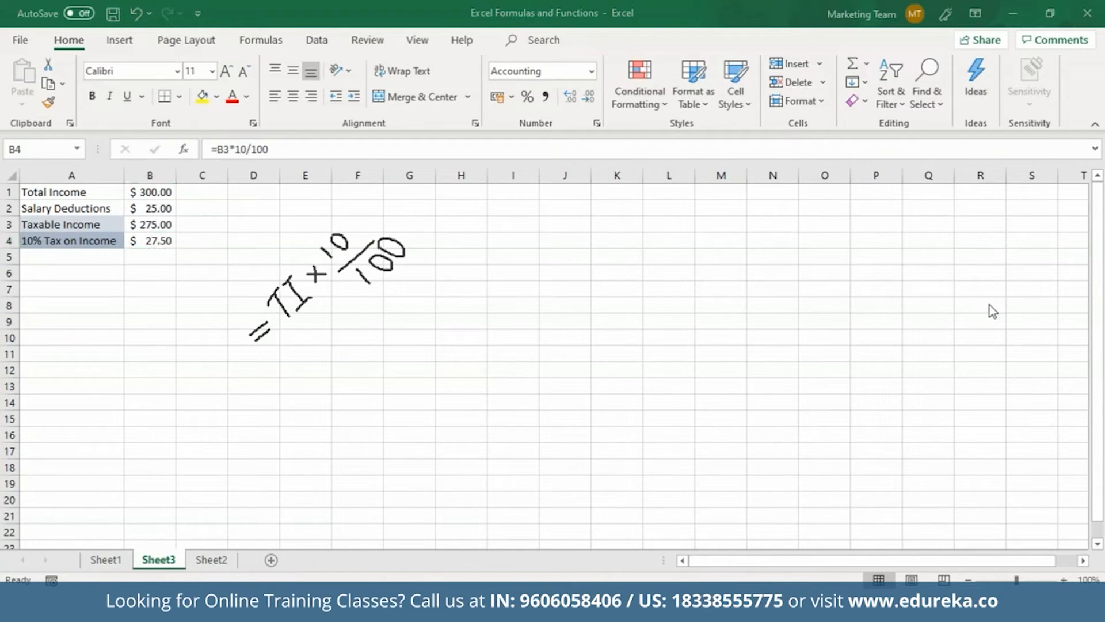
click(988, 305)
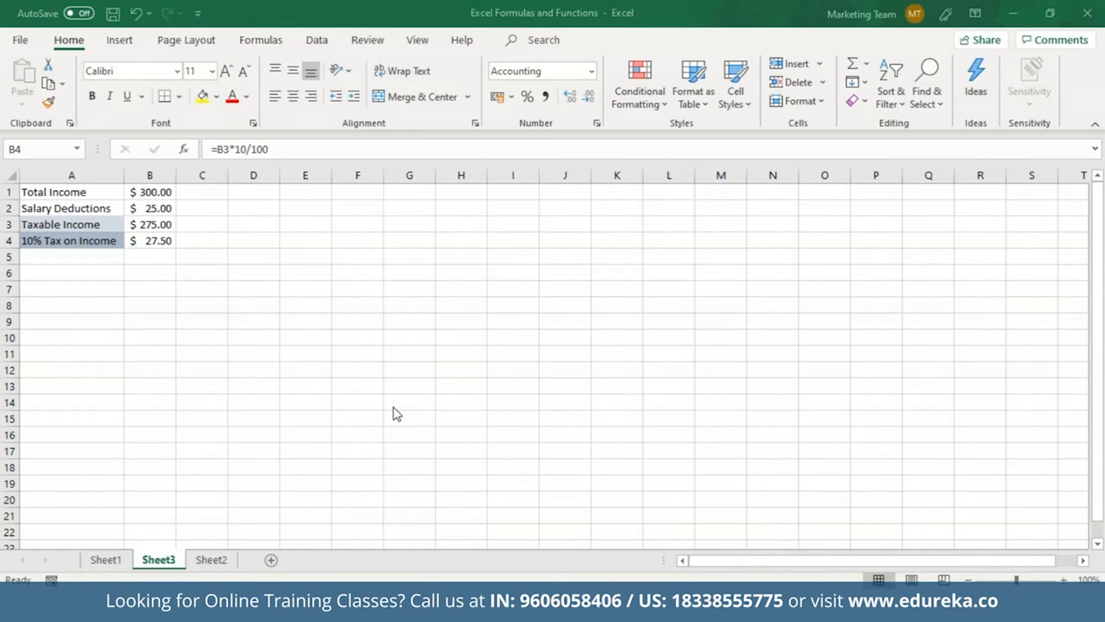
click(150, 305)
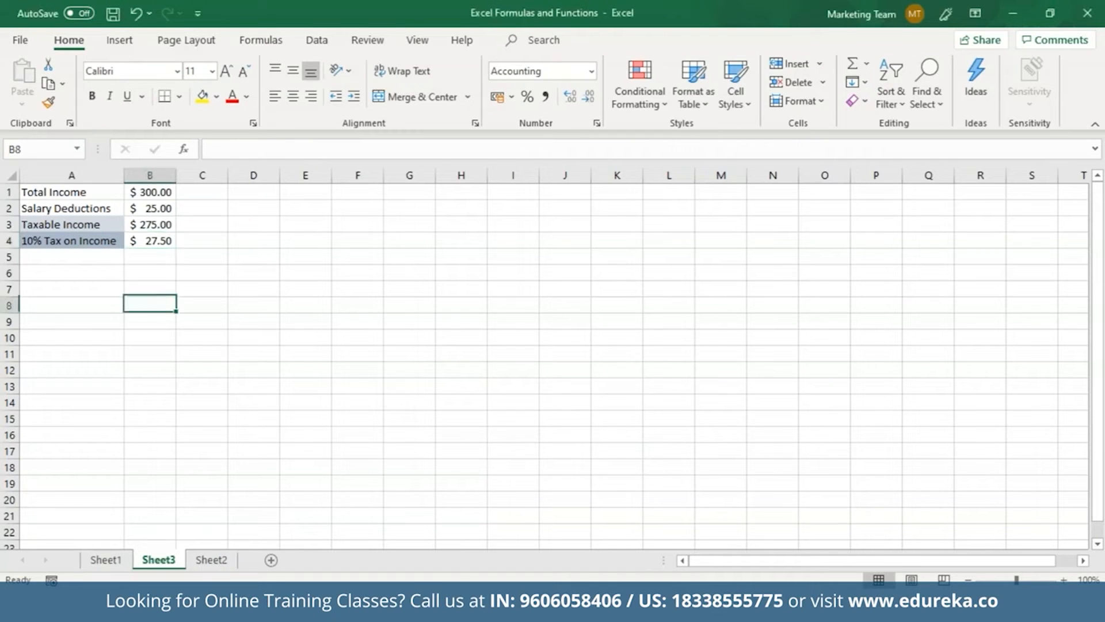
click(184, 150)
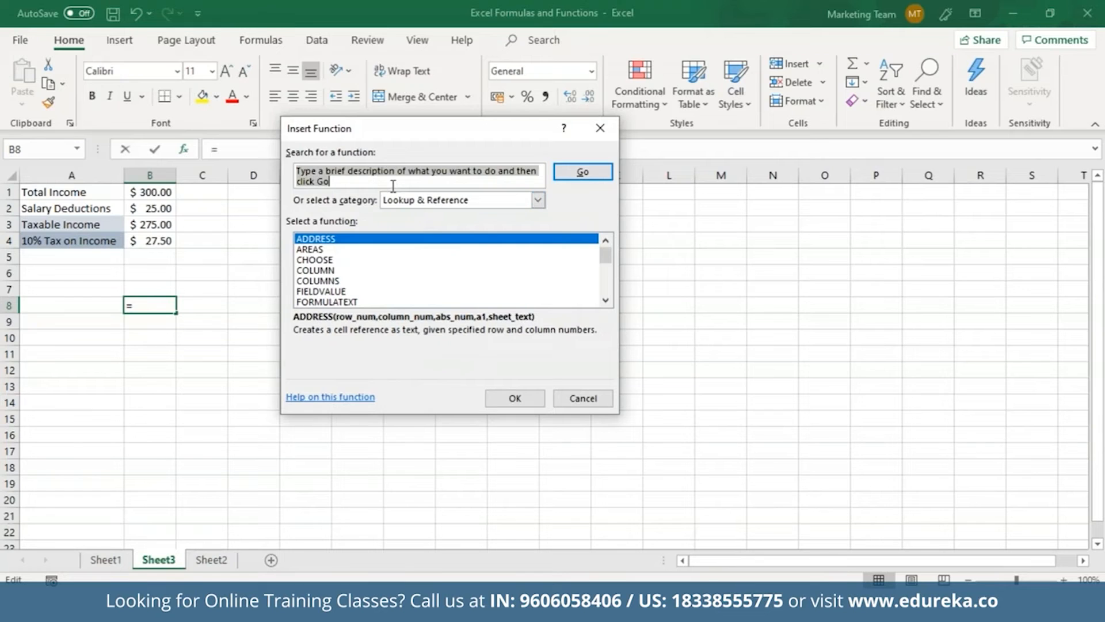
text(sum)
key(Return)
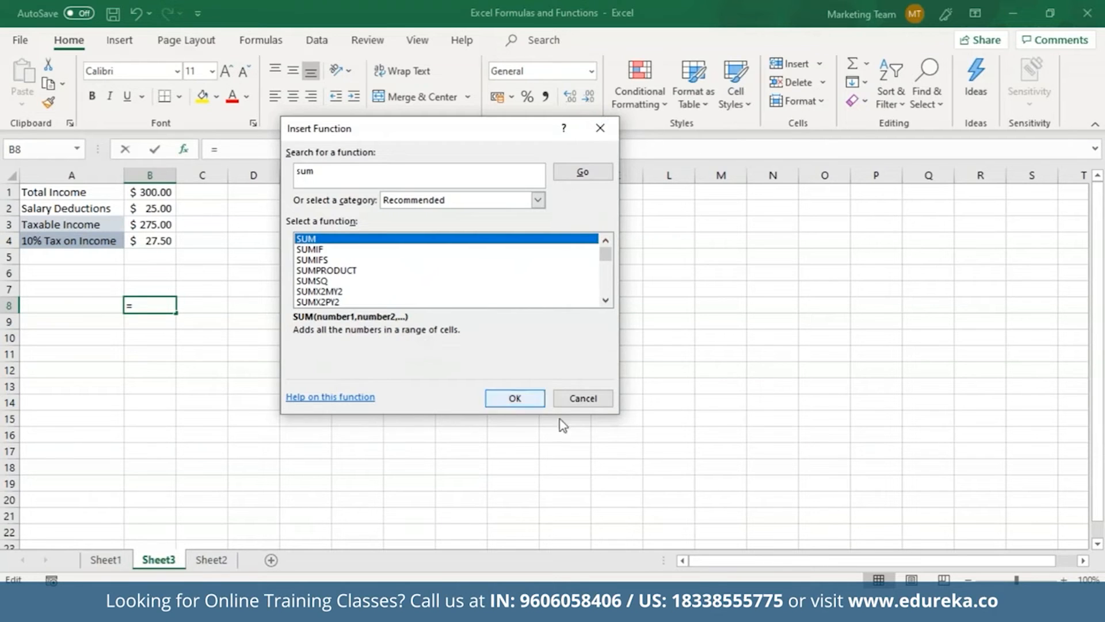
click(582, 398)
drag(153, 191, 159, 240)
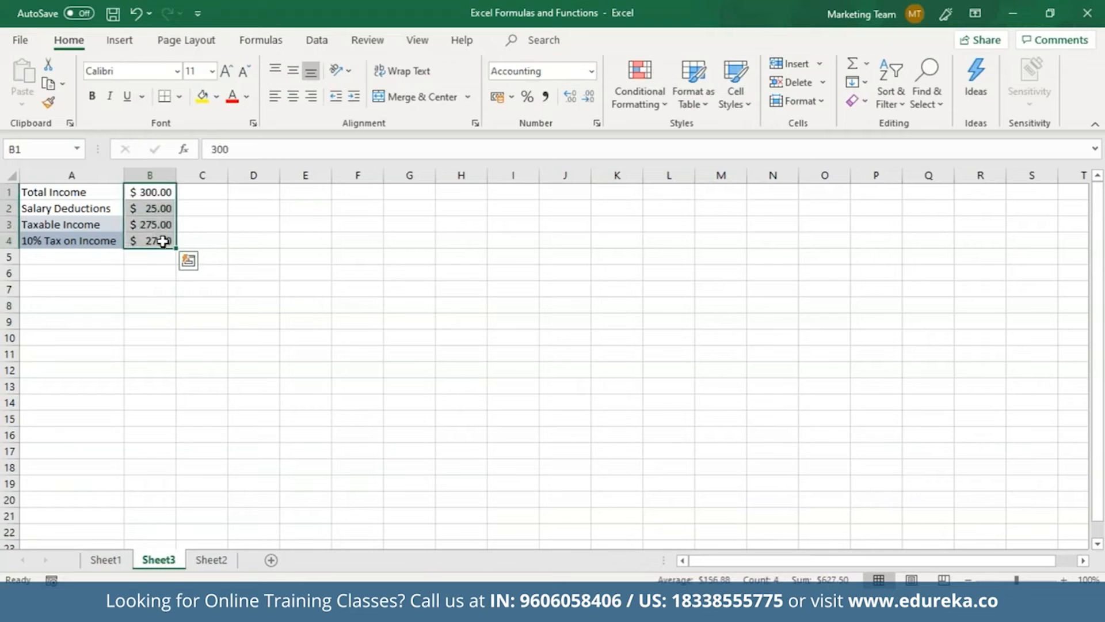
click(151, 277)
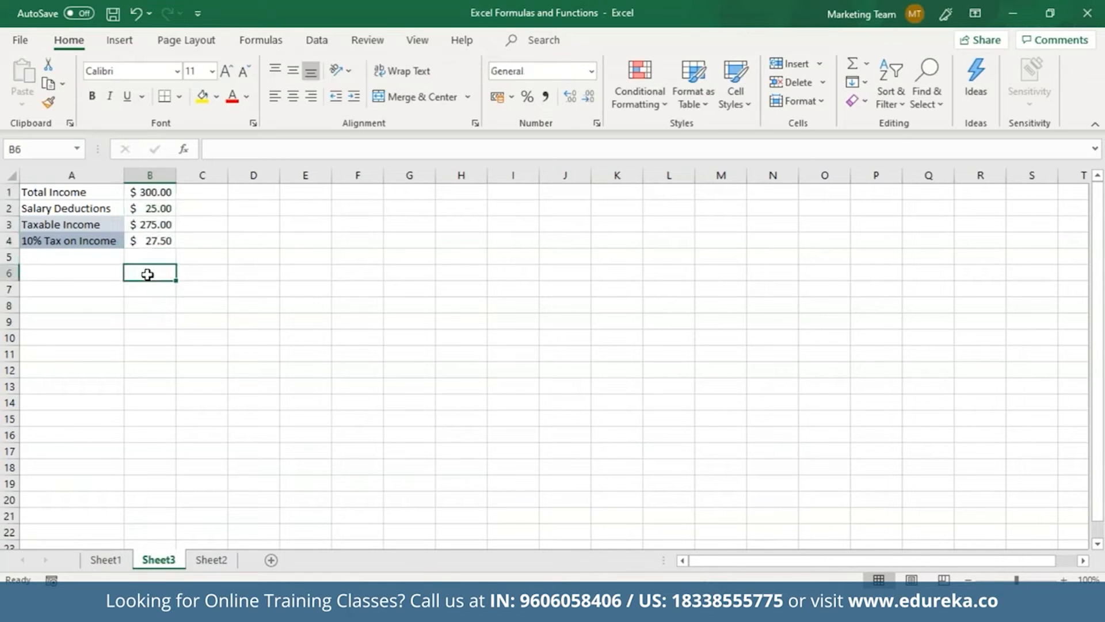
text(=SUM)
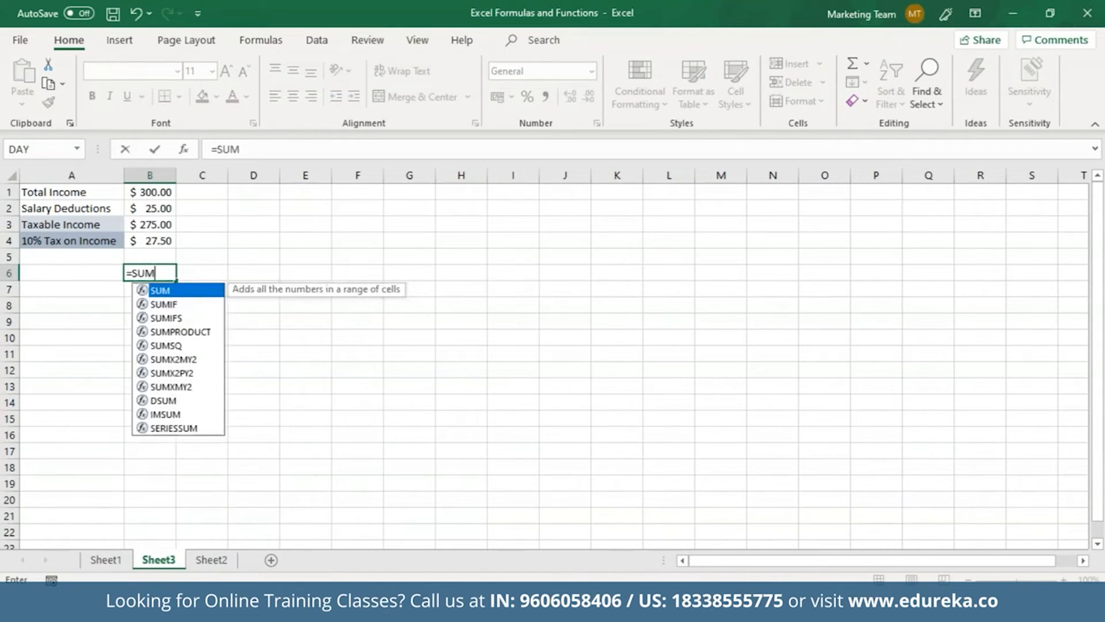
text(()
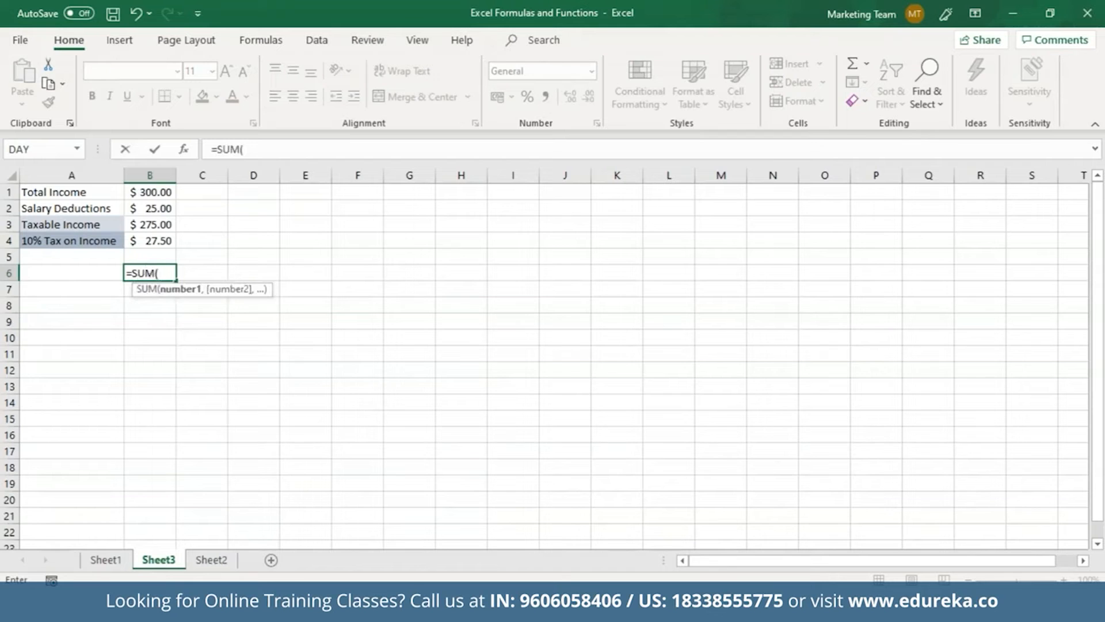
drag(145, 192, 153, 237)
text())
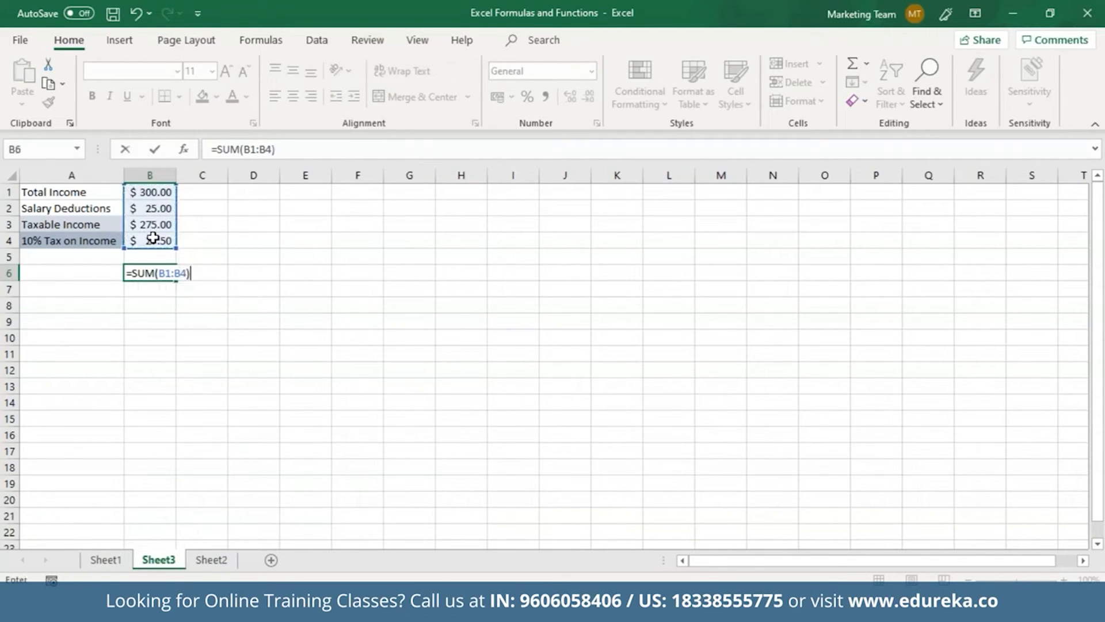
key(Return)
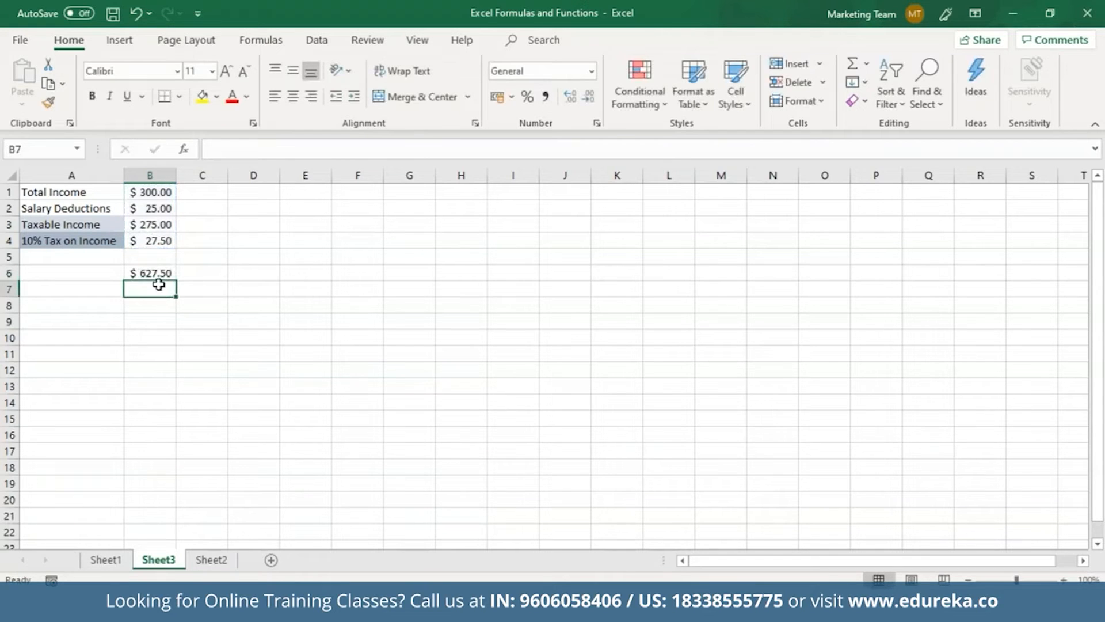
click(156, 274)
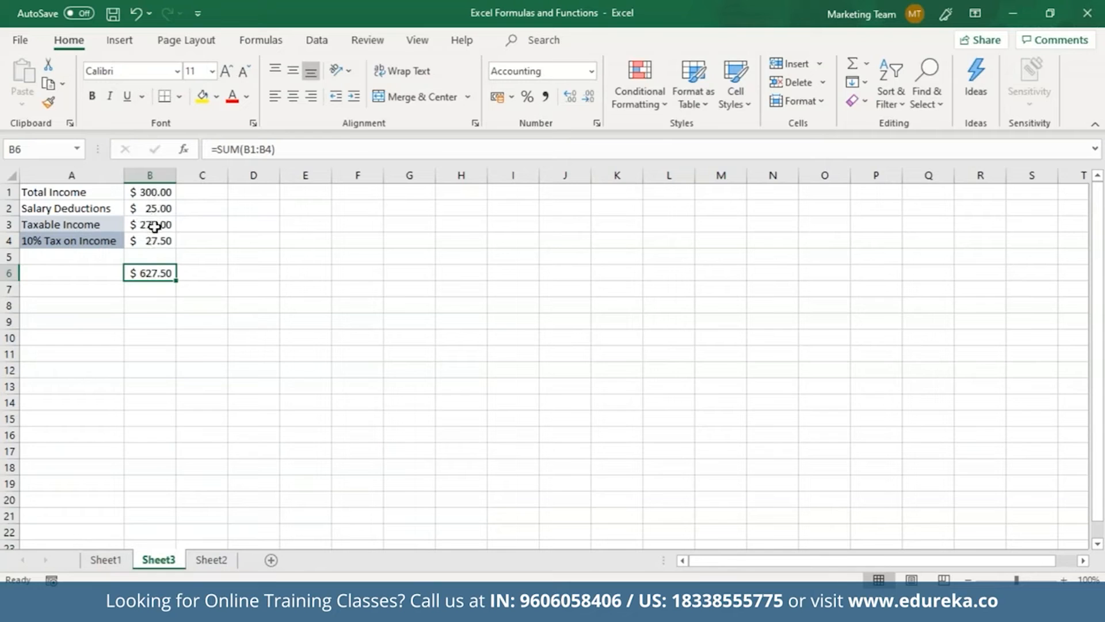
key(Delete)
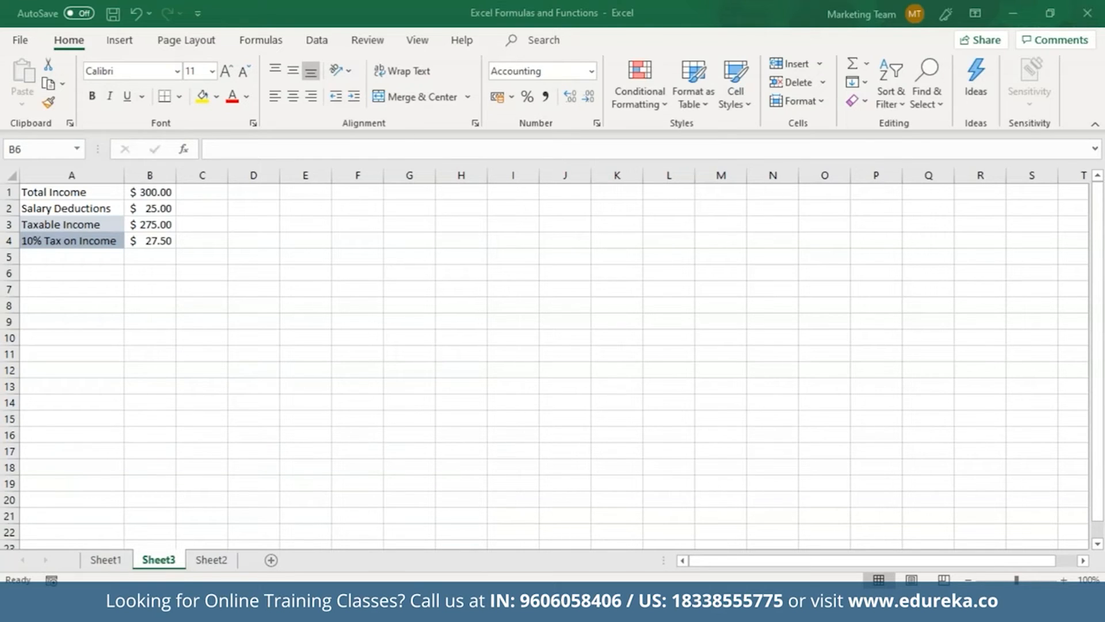
Search Insert Function for FV from cell D7, cancel without inserting, and select D1
click(232, 290)
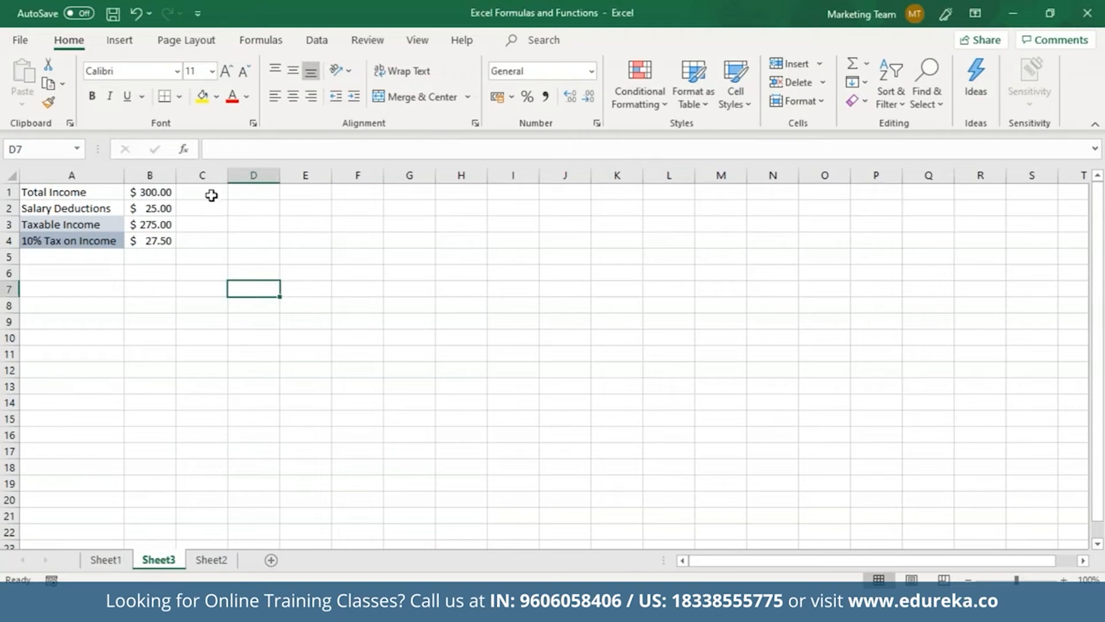
click(184, 149)
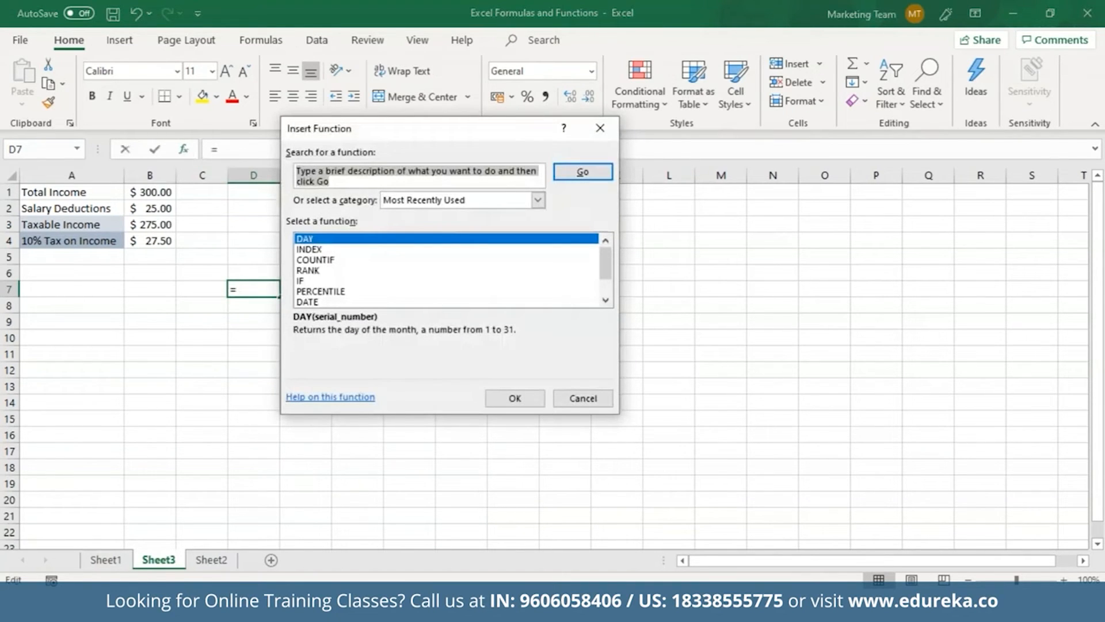
text(FV)
key(Return)
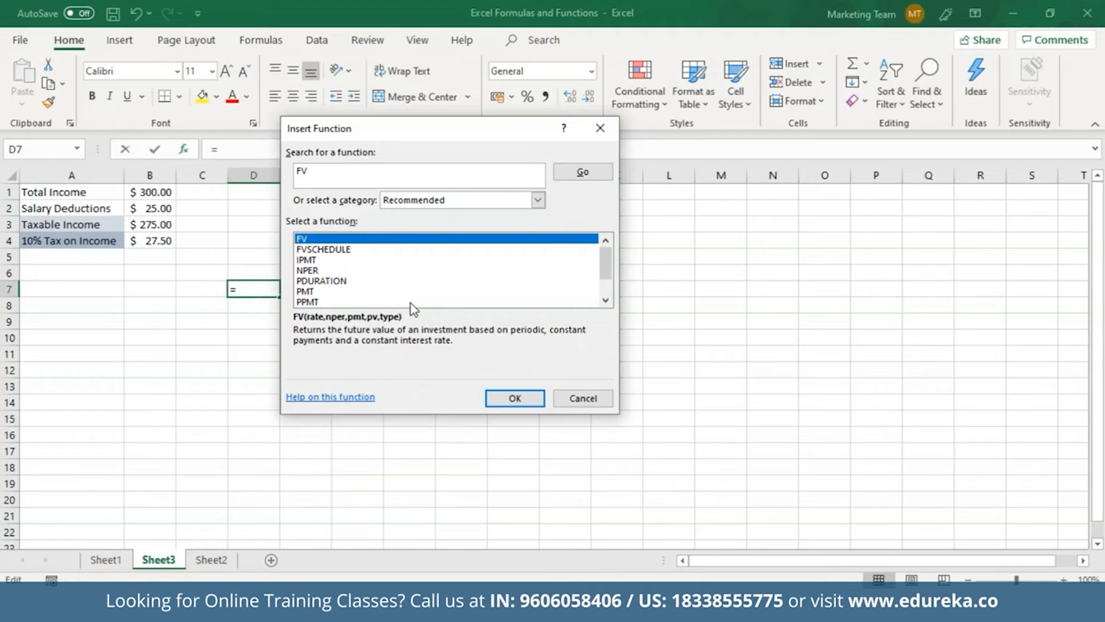
click(587, 398)
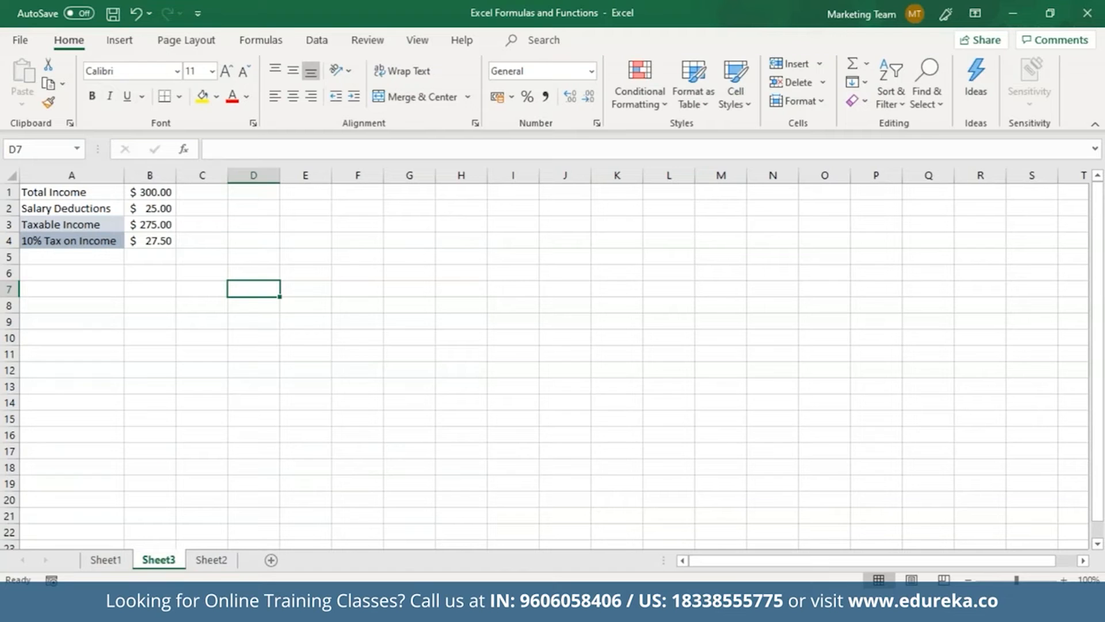
click(262, 194)
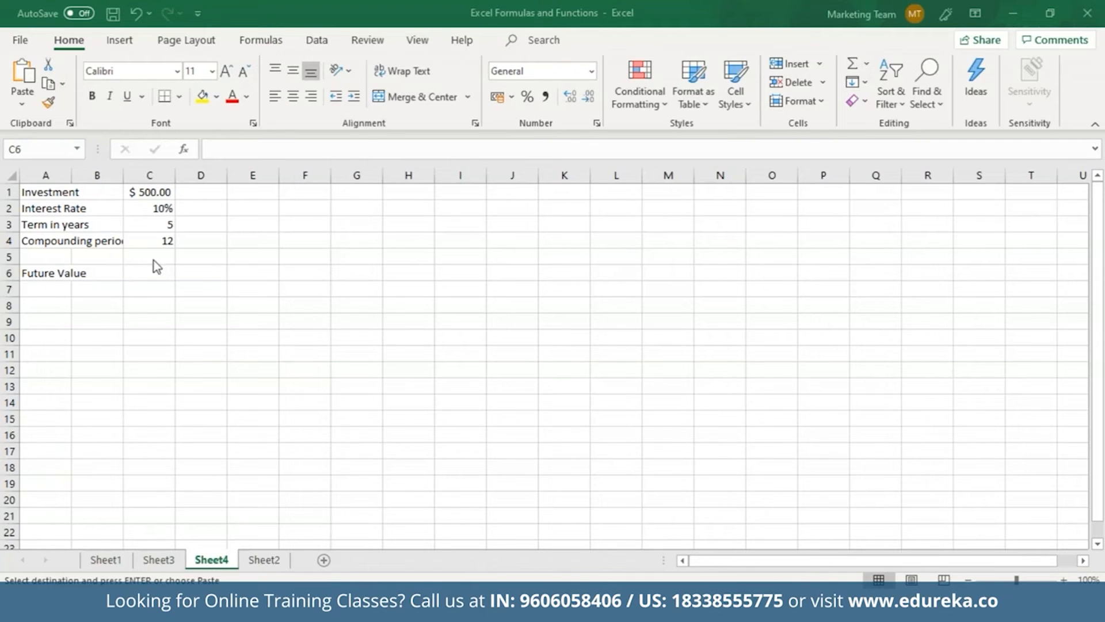
Paste into C6, widen column A to fit the labels, and start =FV( with rate C2/C4
key(ctrl+v)
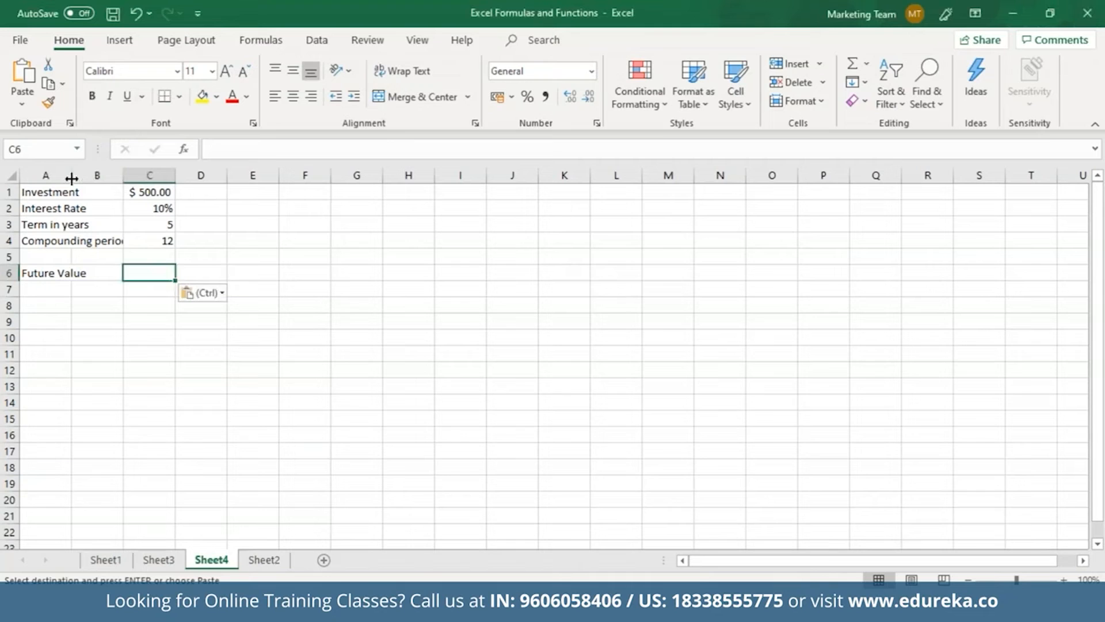
drag(71, 178, 126, 181)
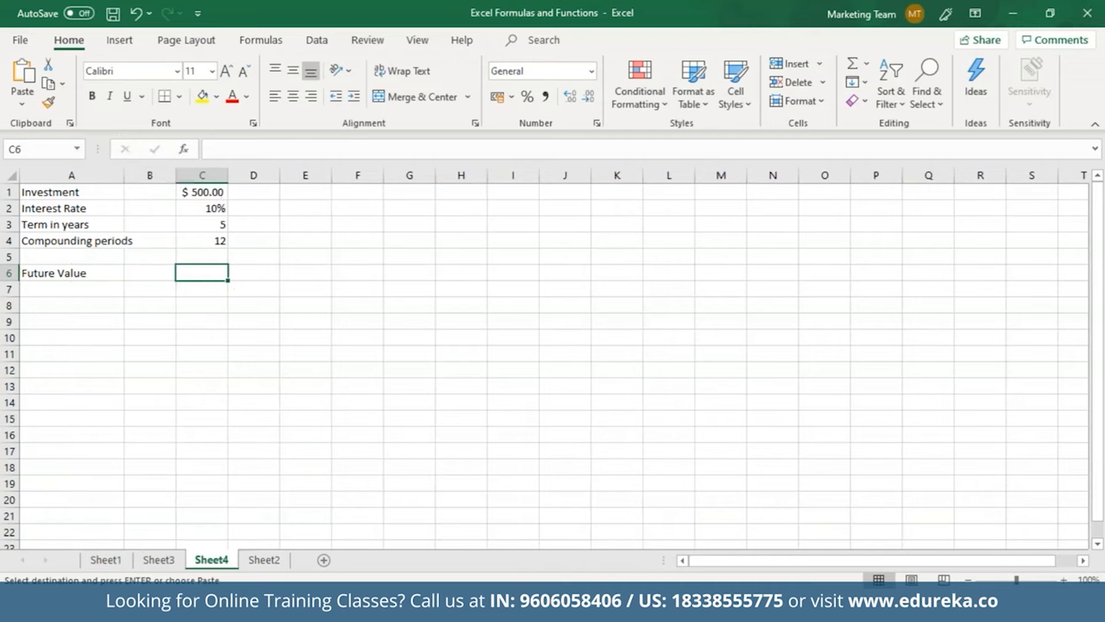
text(=FV()
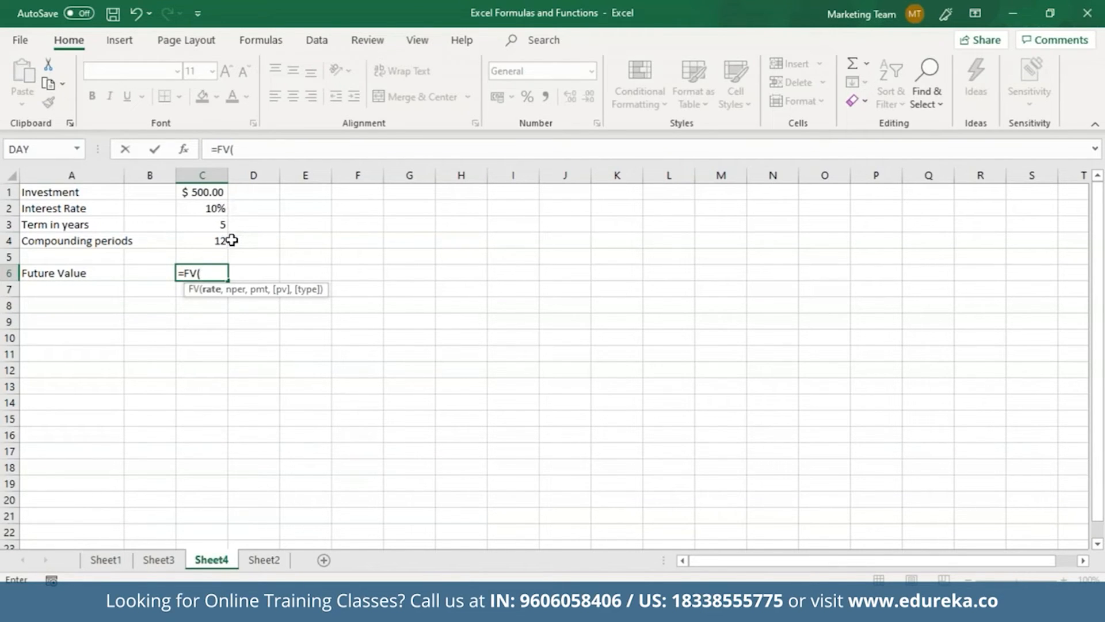
click(218, 209)
text(/)
click(212, 241)
text(,)
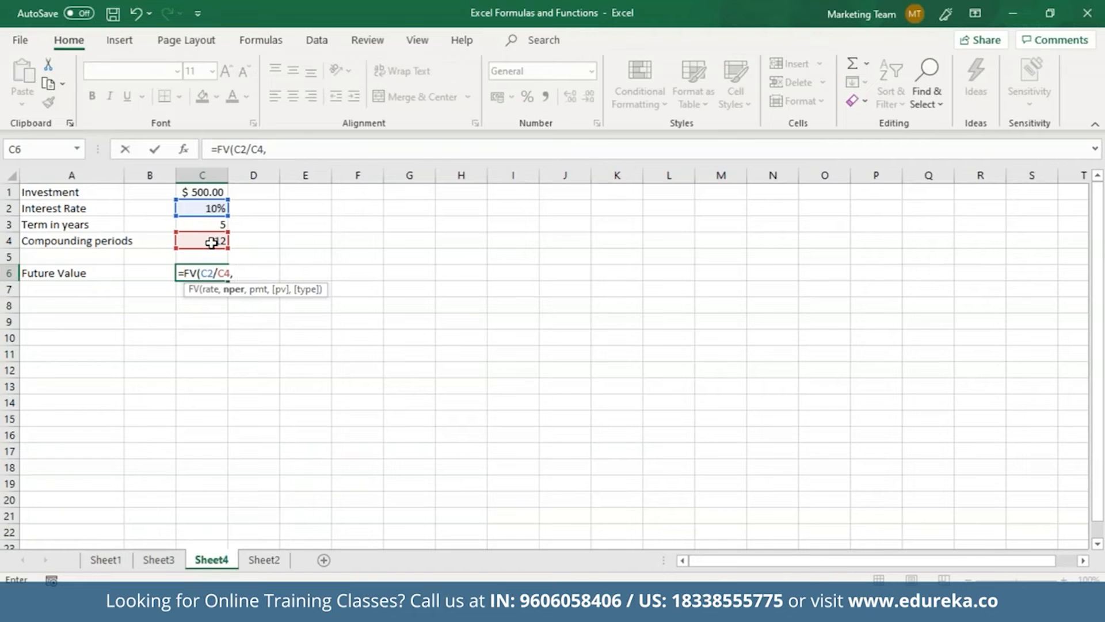
Finish the FV formula with C3*C4 periods, 0 payment and C1 as present value
click(214, 225)
text(*)
click(210, 242)
text(, 0, -)
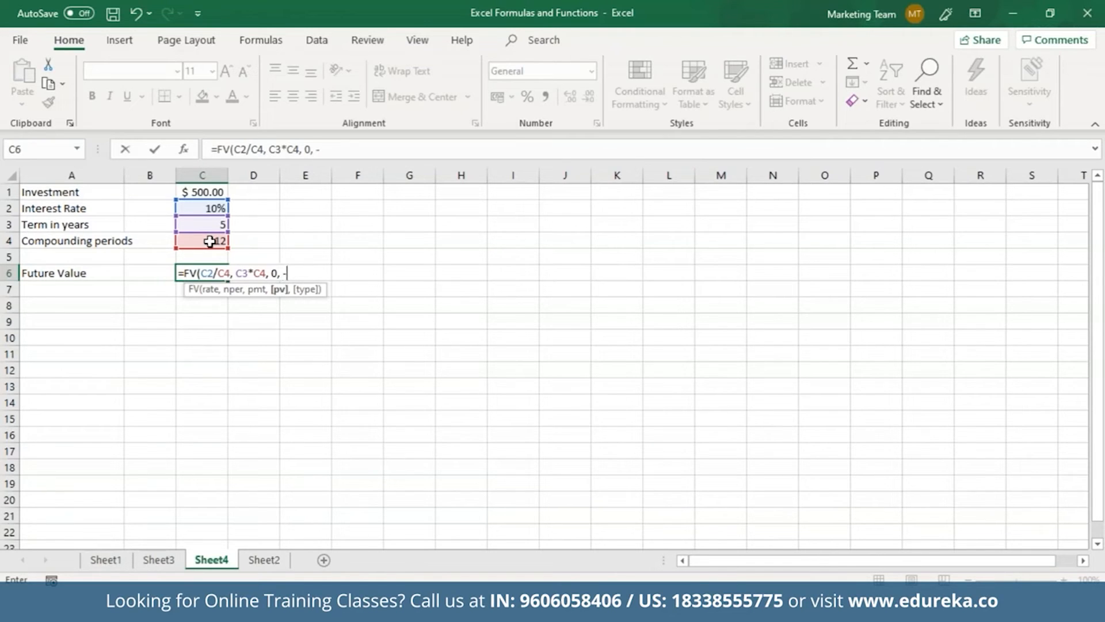
click(210, 193)
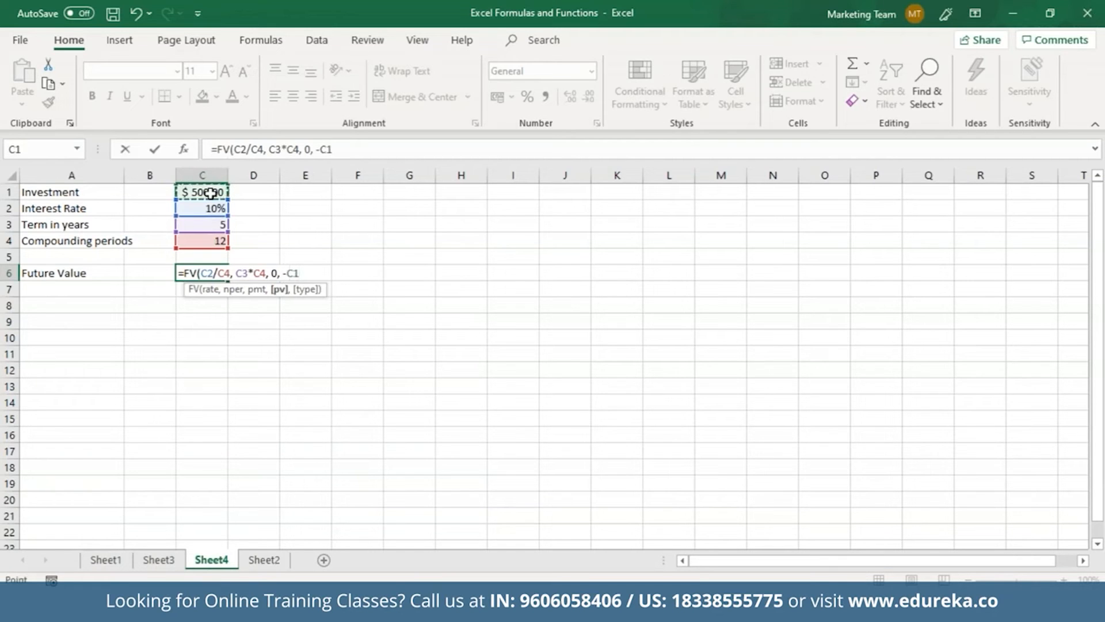
text())
key(Return)
click(216, 273)
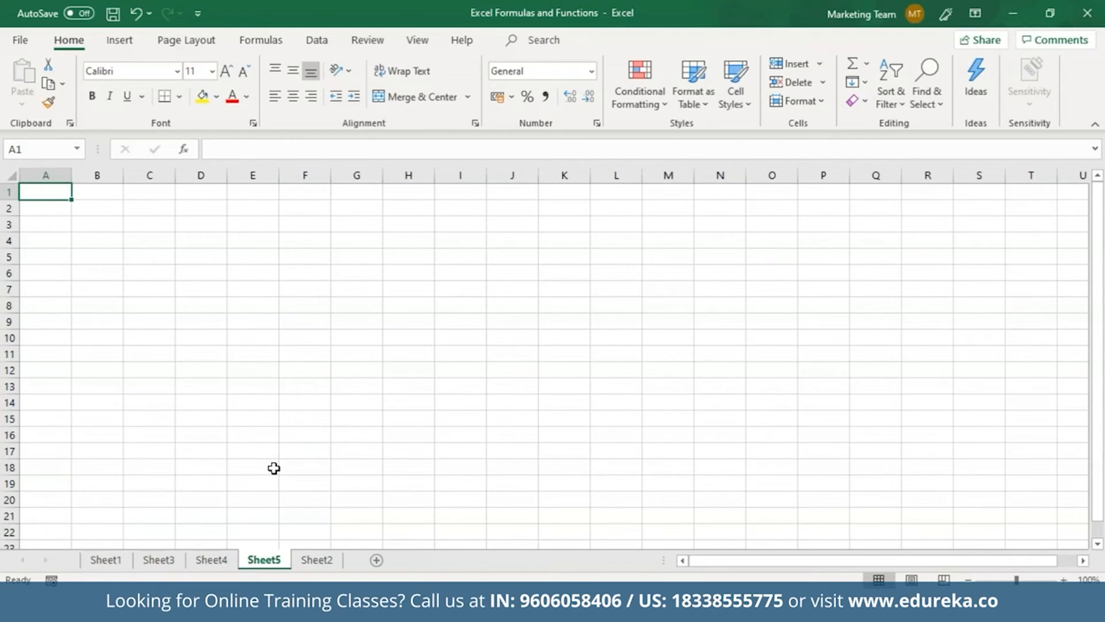
Search Insert Function for 'average' from cell A1 on Sheet5, then close the dialog
click(274, 468)
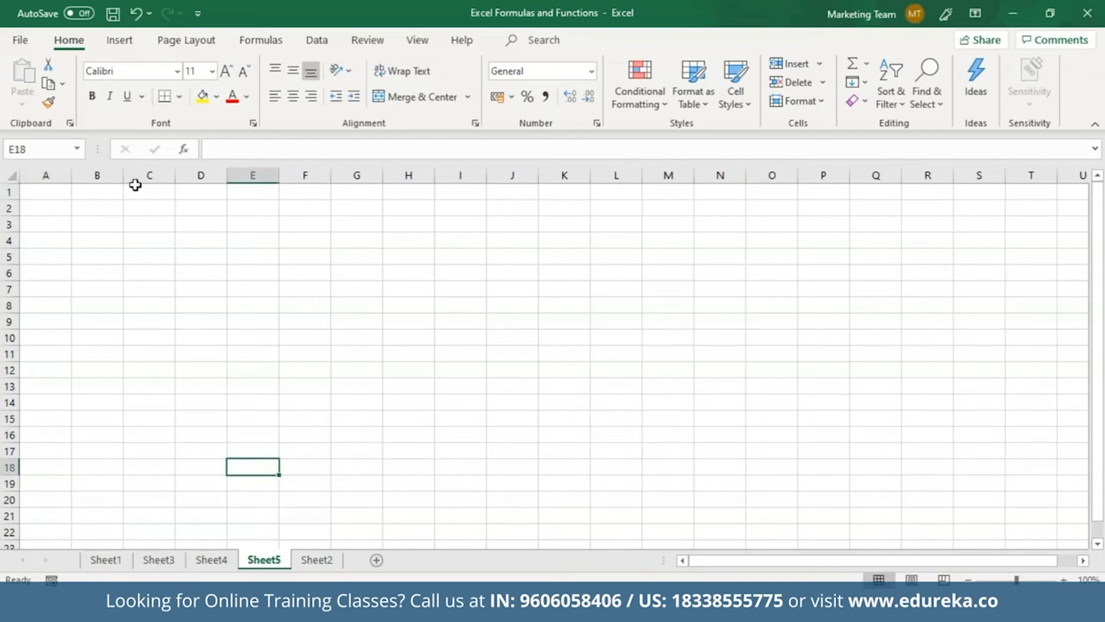
click(60, 193)
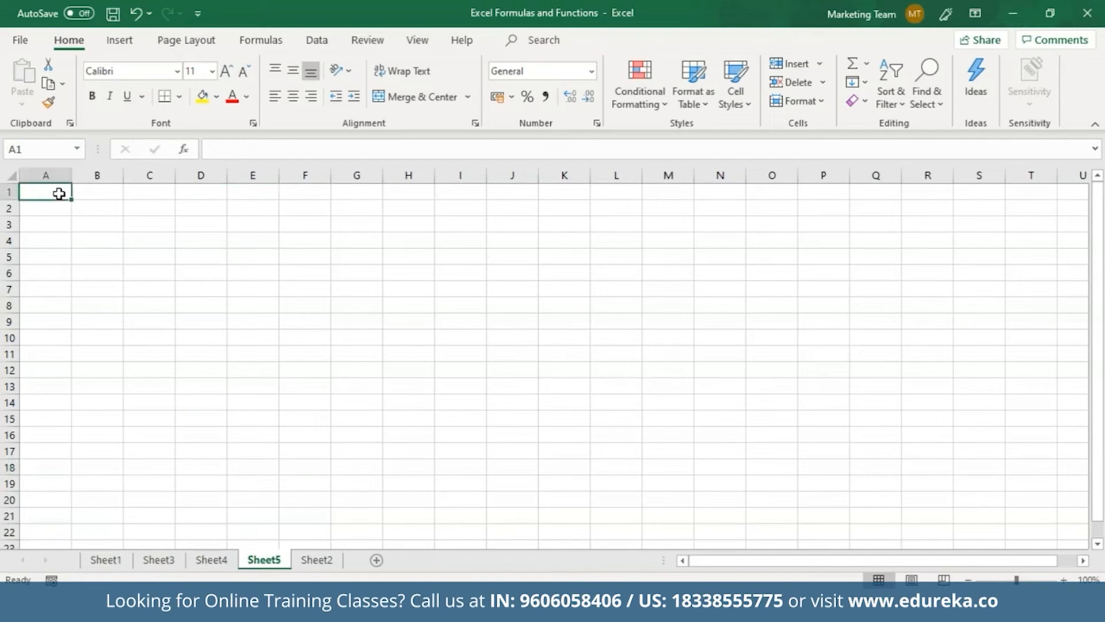
click(183, 149)
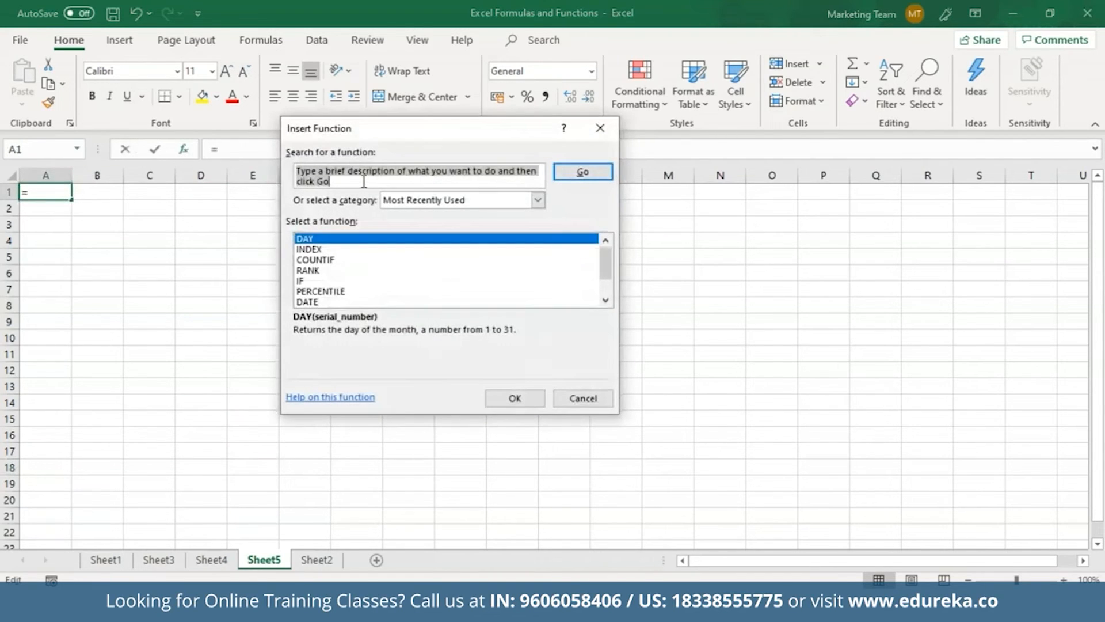
text(aver)
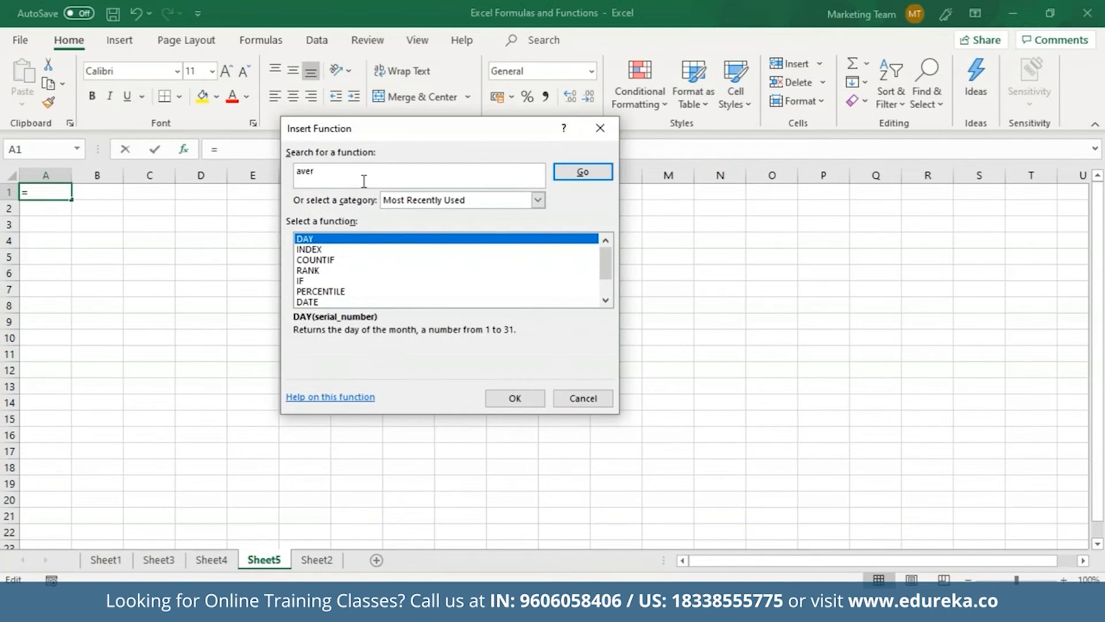
text(age)
key(Return)
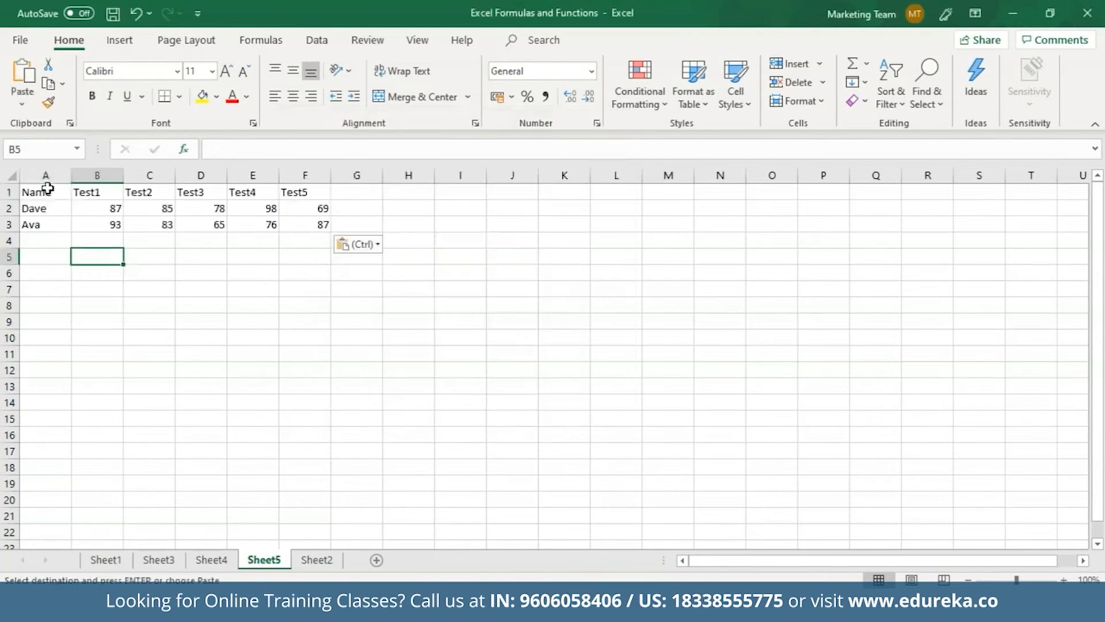
click(45, 192)
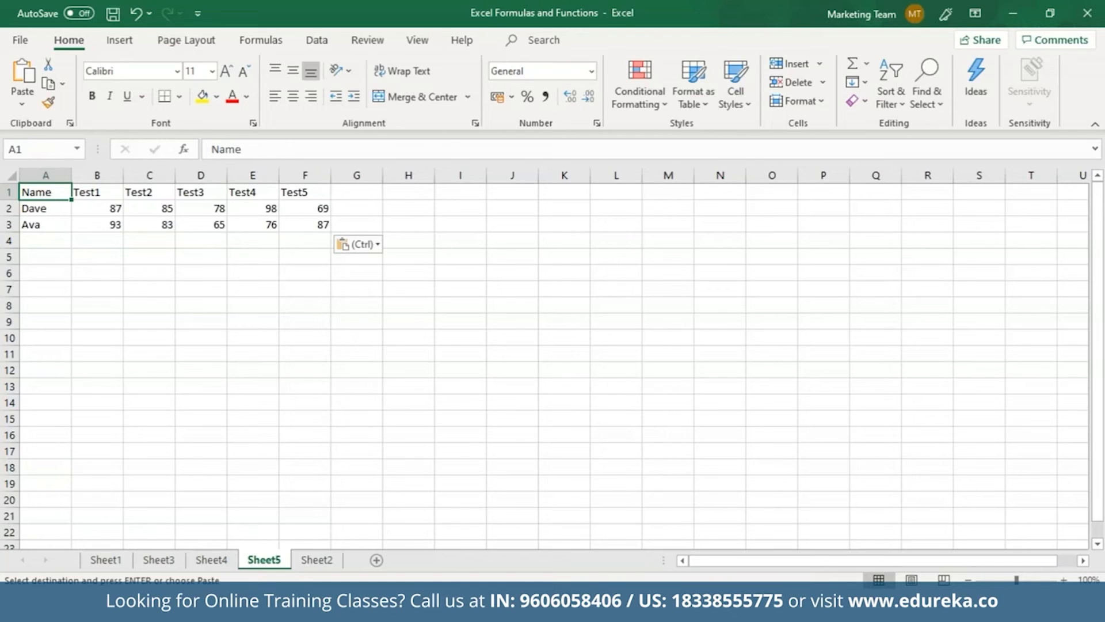
Add the column heading 'Average' in G1
click(90, 210)
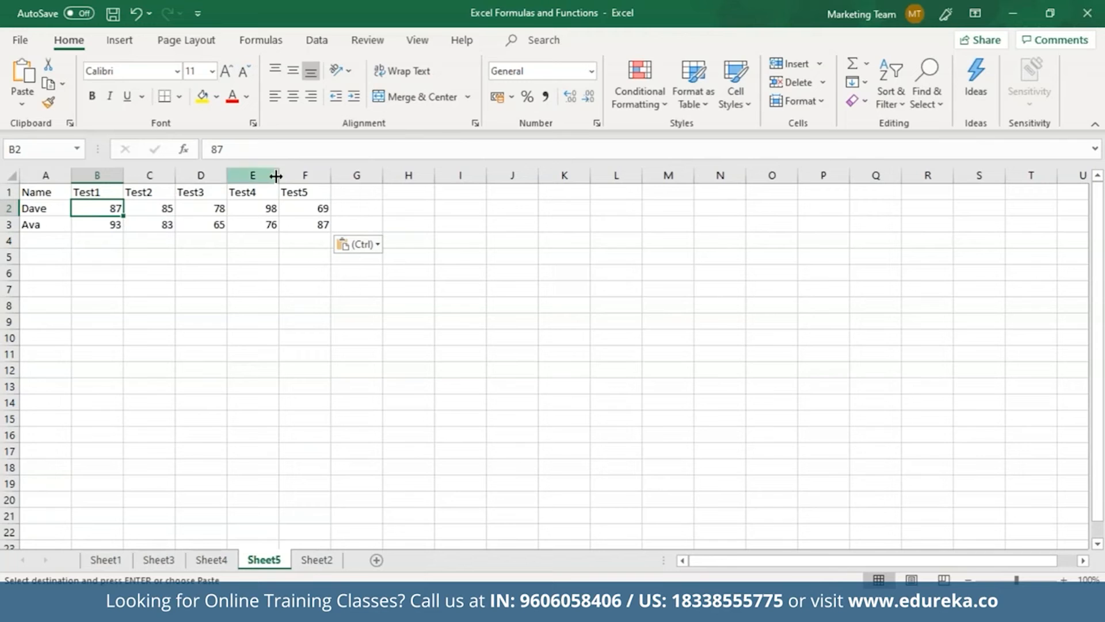
click(359, 194)
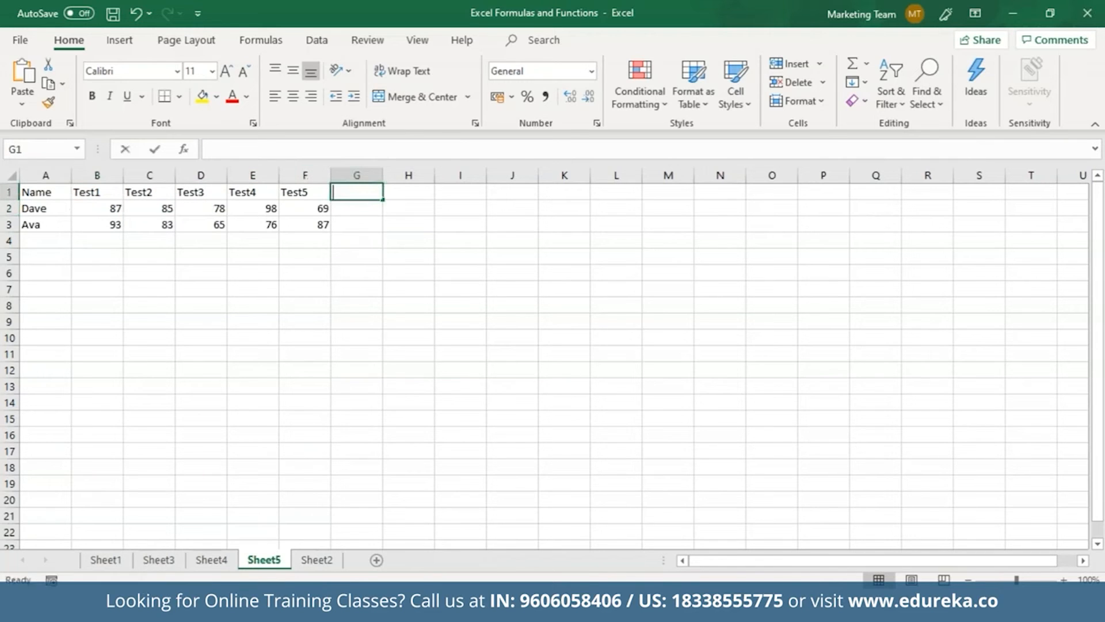
text(Average)
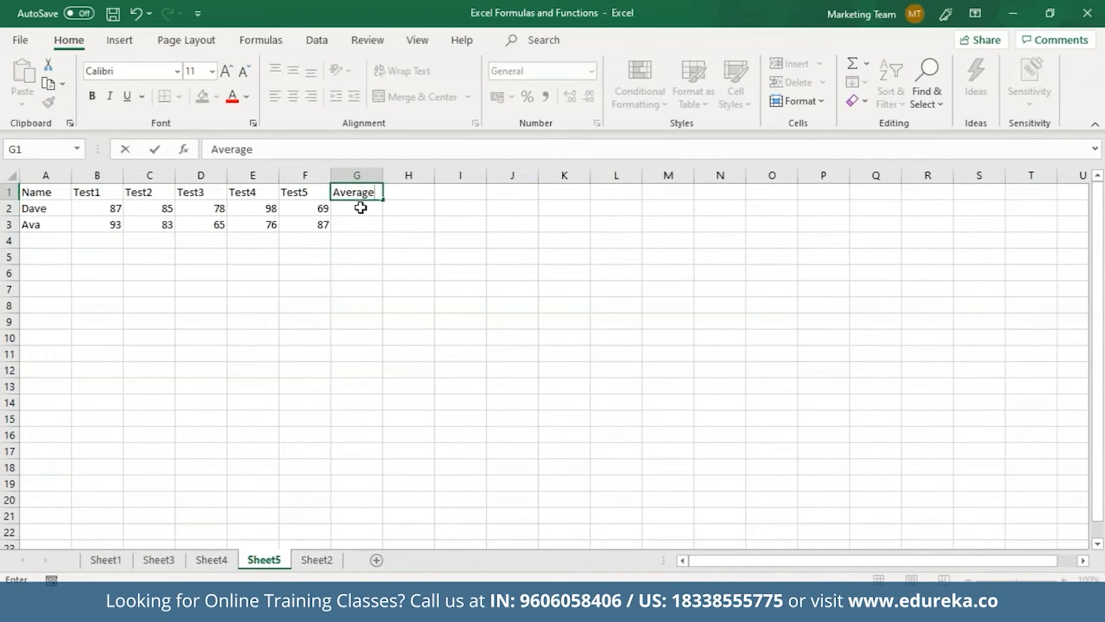
key(Return)
Enter =AVERAGE(B2:F2) in G2 and fill it down to G3
text(=Av)
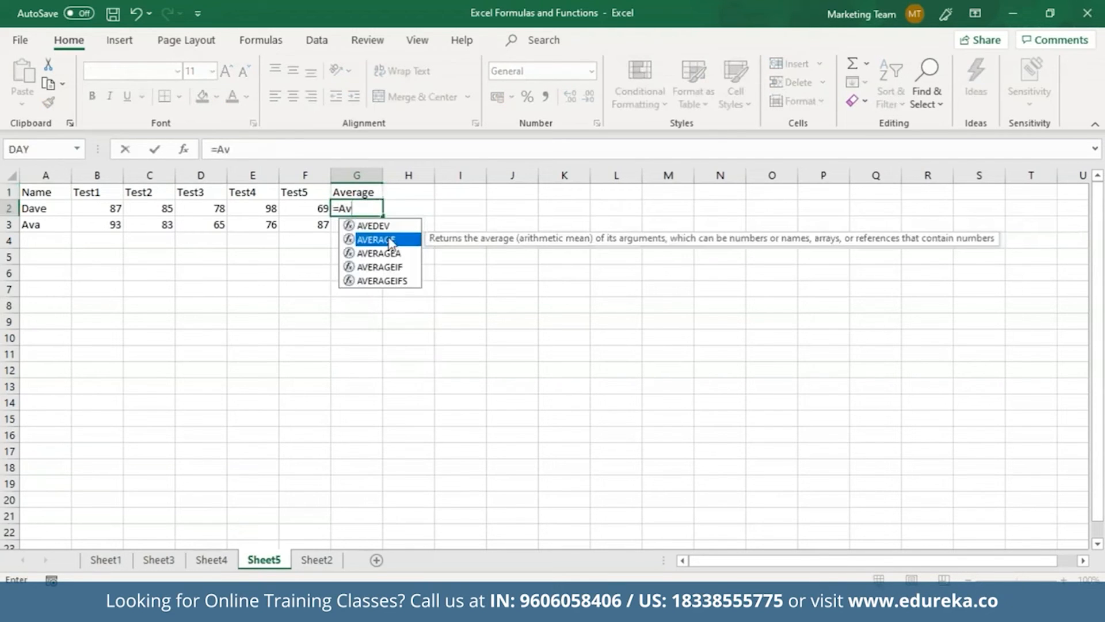
double_click(390, 239)
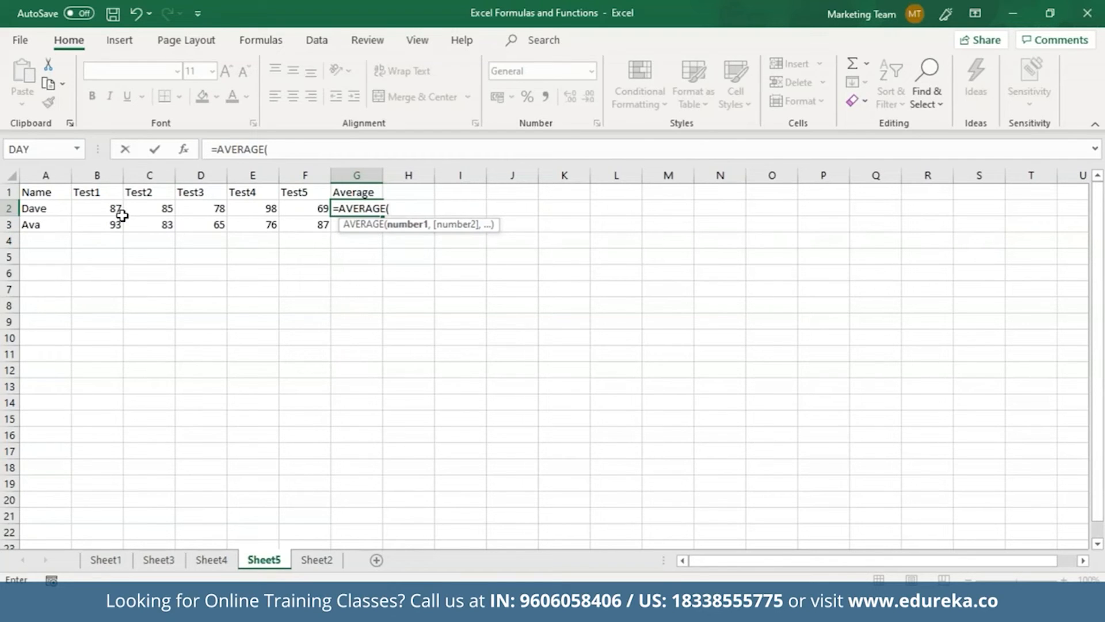
drag(118, 213, 294, 210)
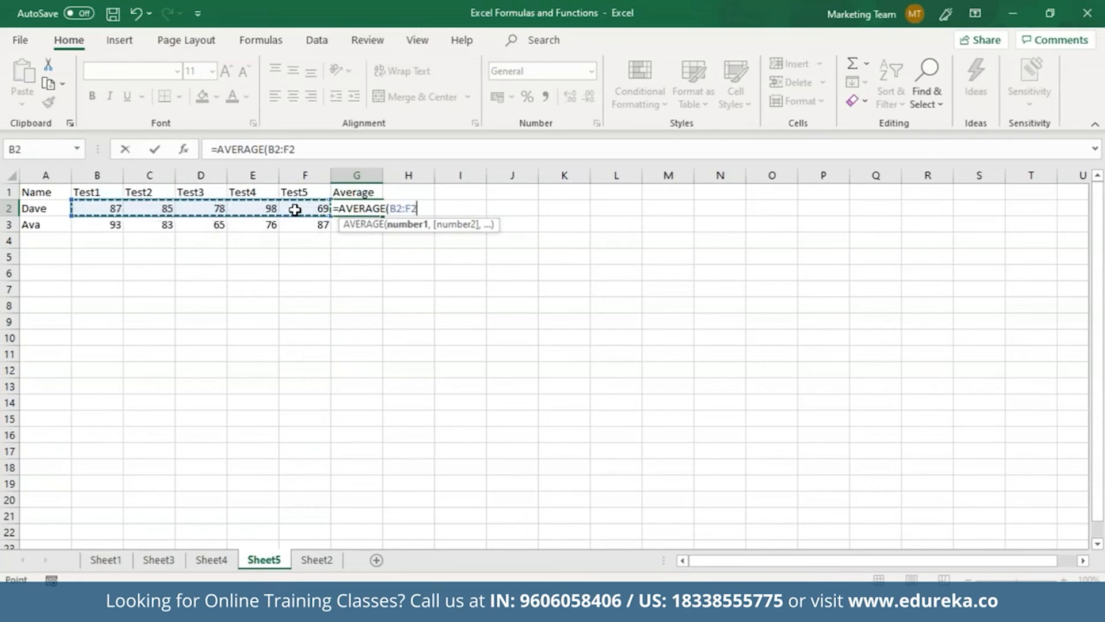
key(Return)
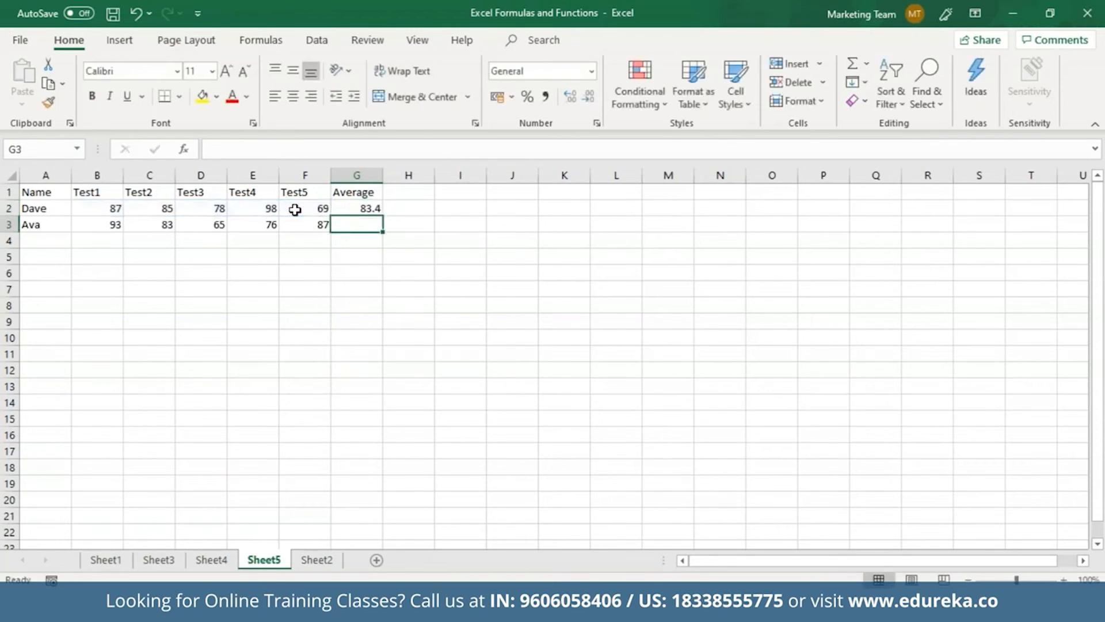
click(352, 209)
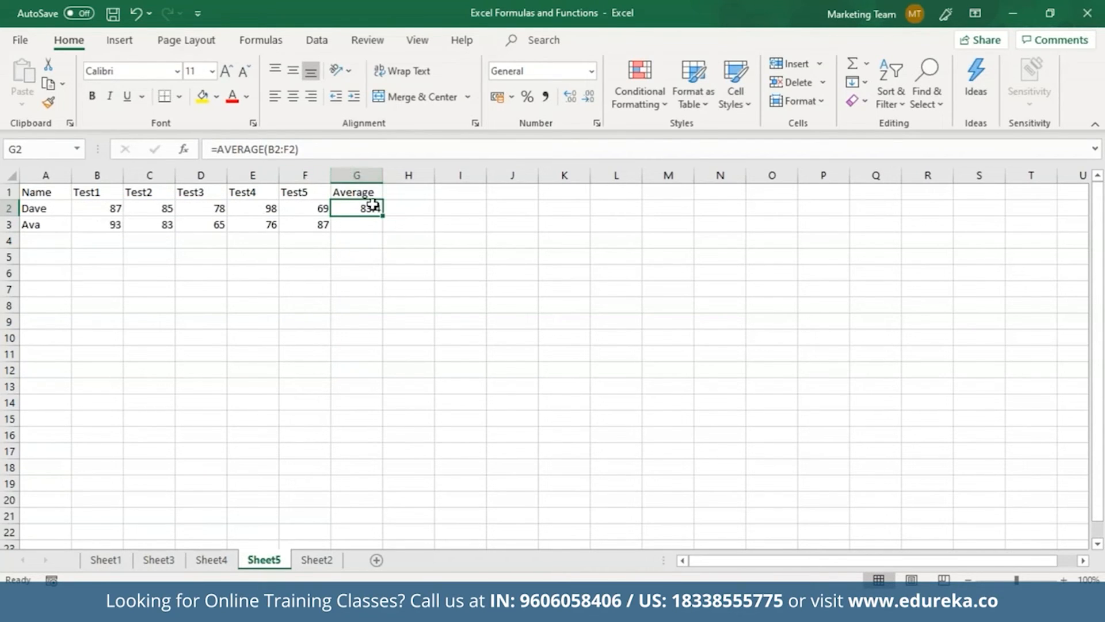
drag(384, 217, 382, 230)
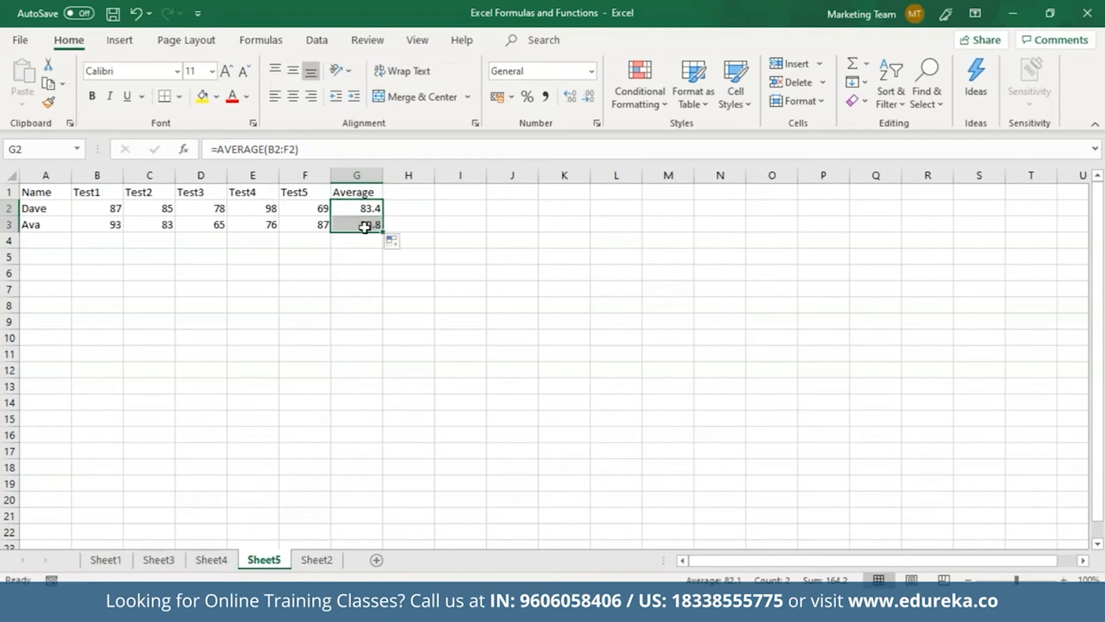
Enter =COUNT(A1:G3) in G5 to count the table's numbers, returning 12
click(352, 259)
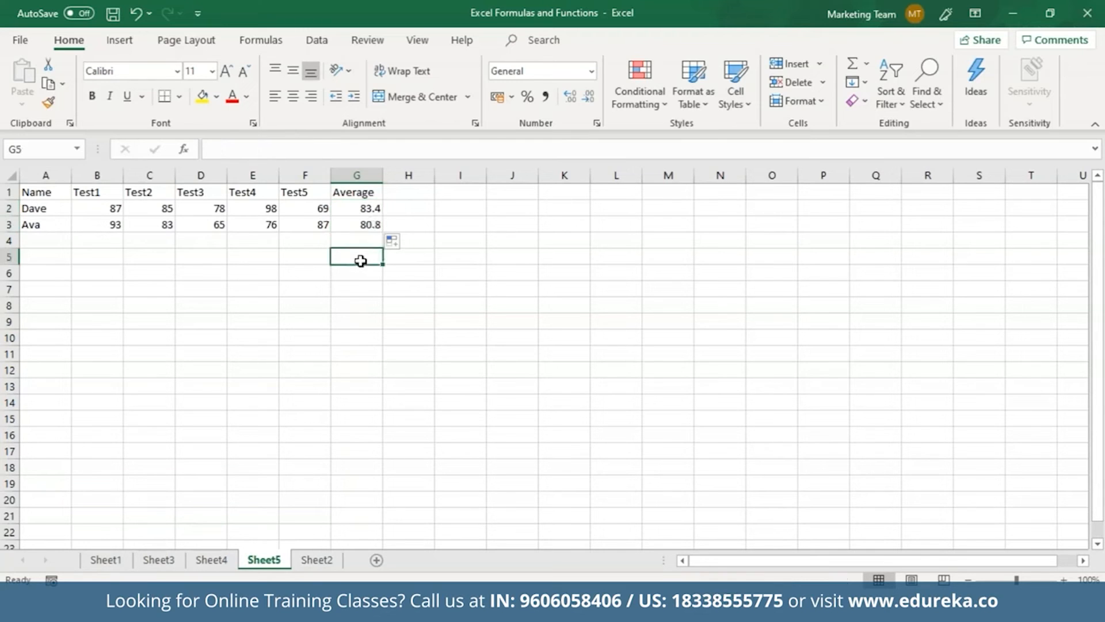
text(=Co)
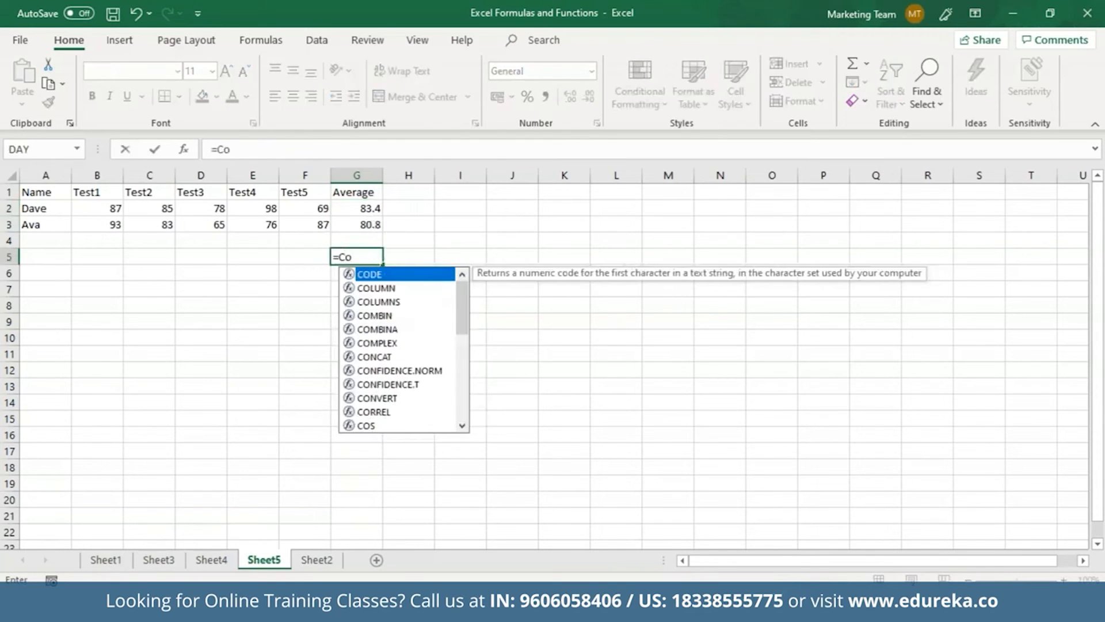
text(unt)
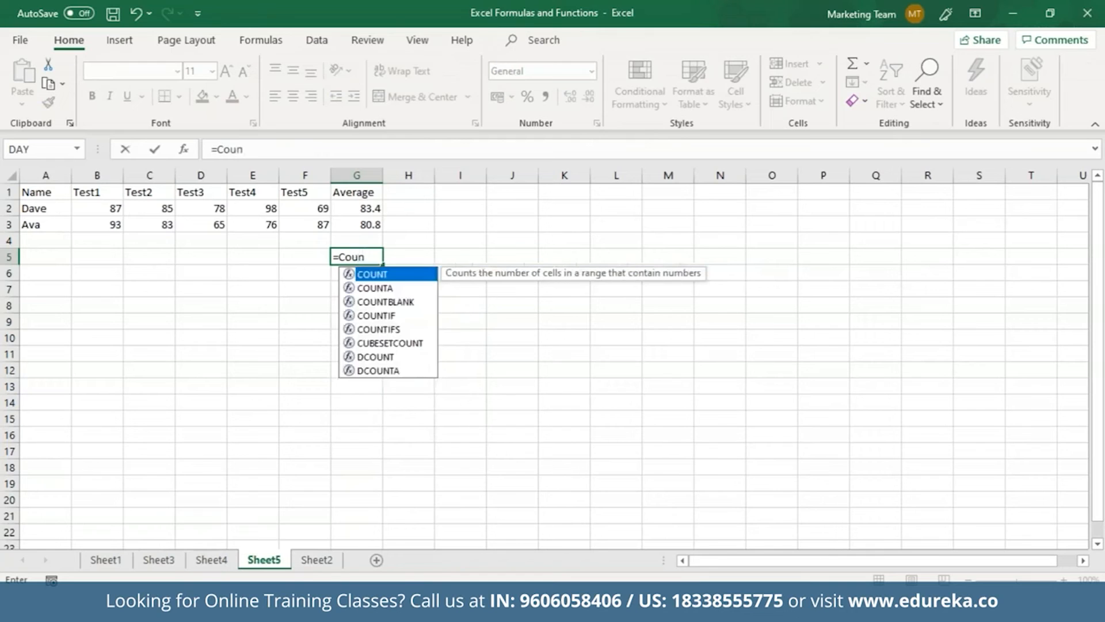
key(Tab)
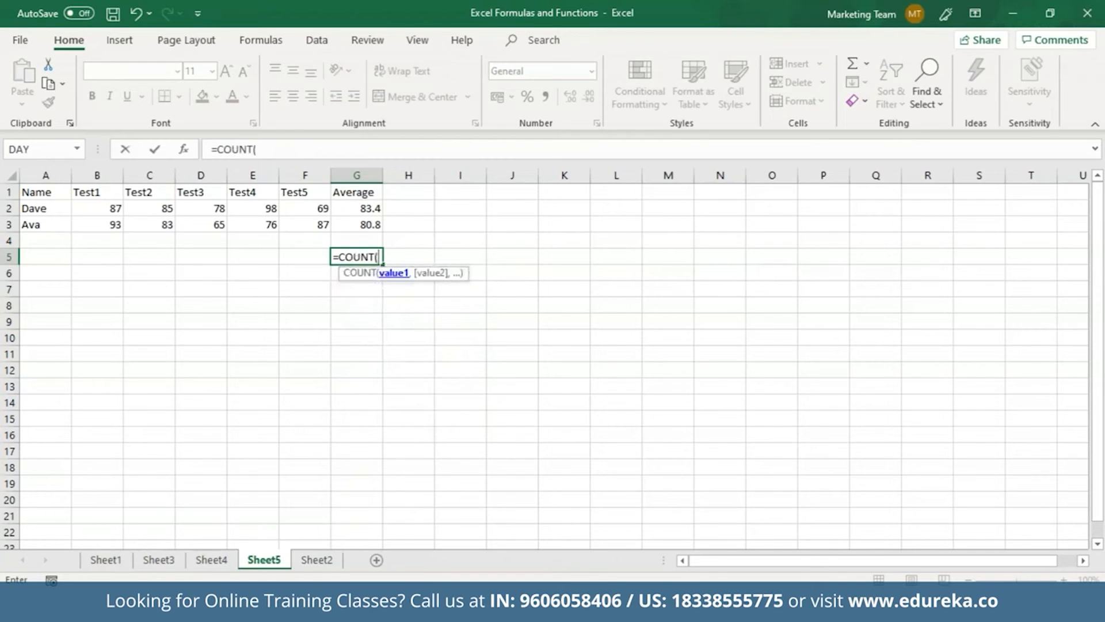
drag(70, 199, 350, 224)
text())
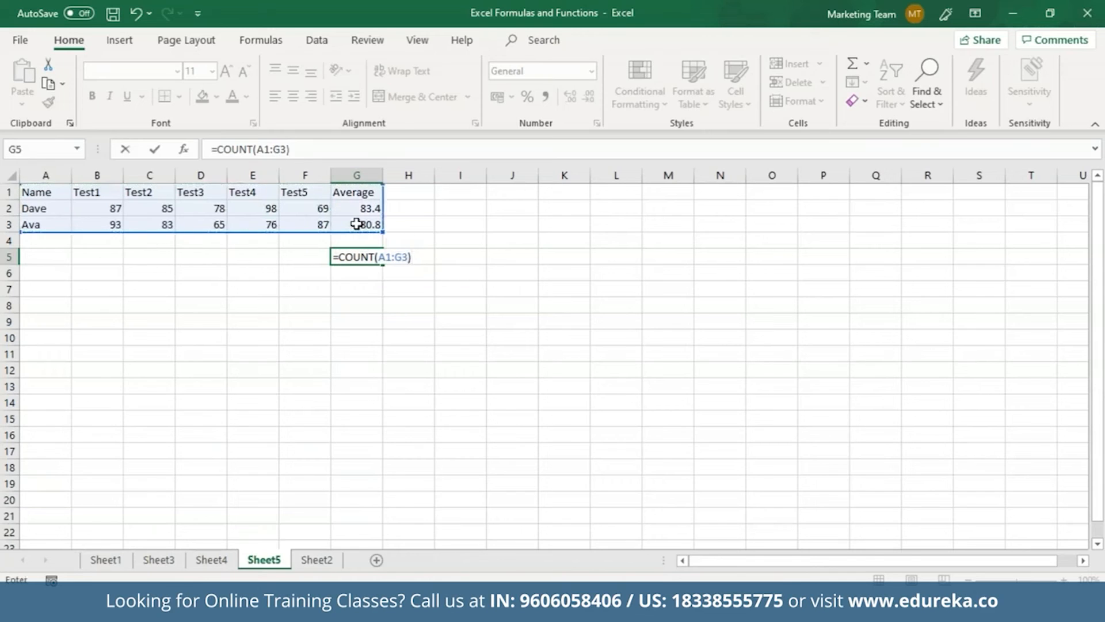
key(Return)
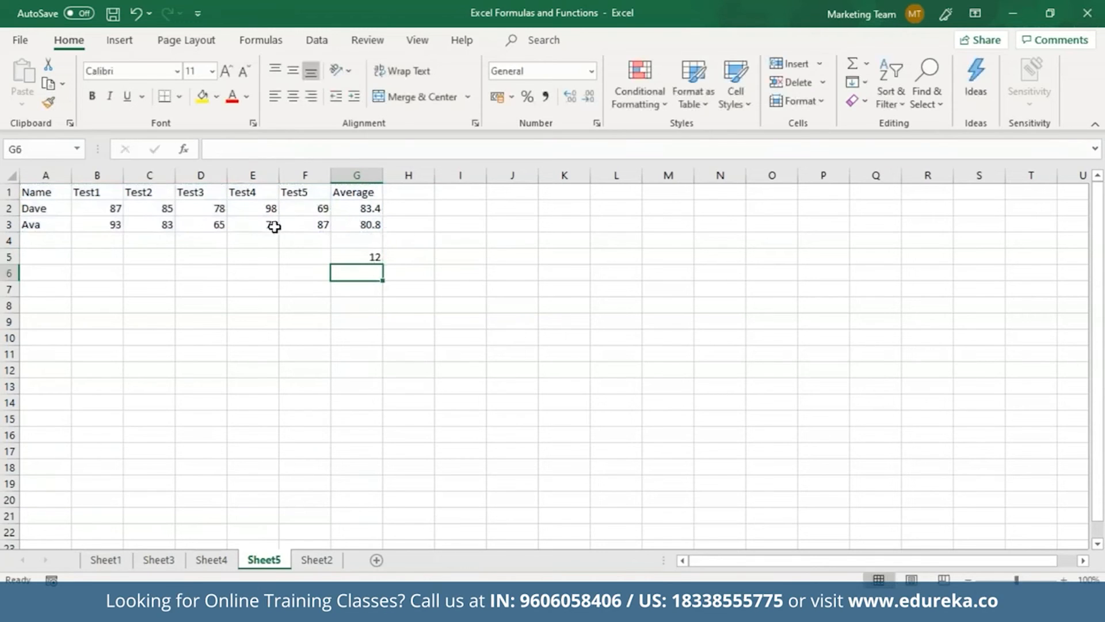
double_click(369, 257)
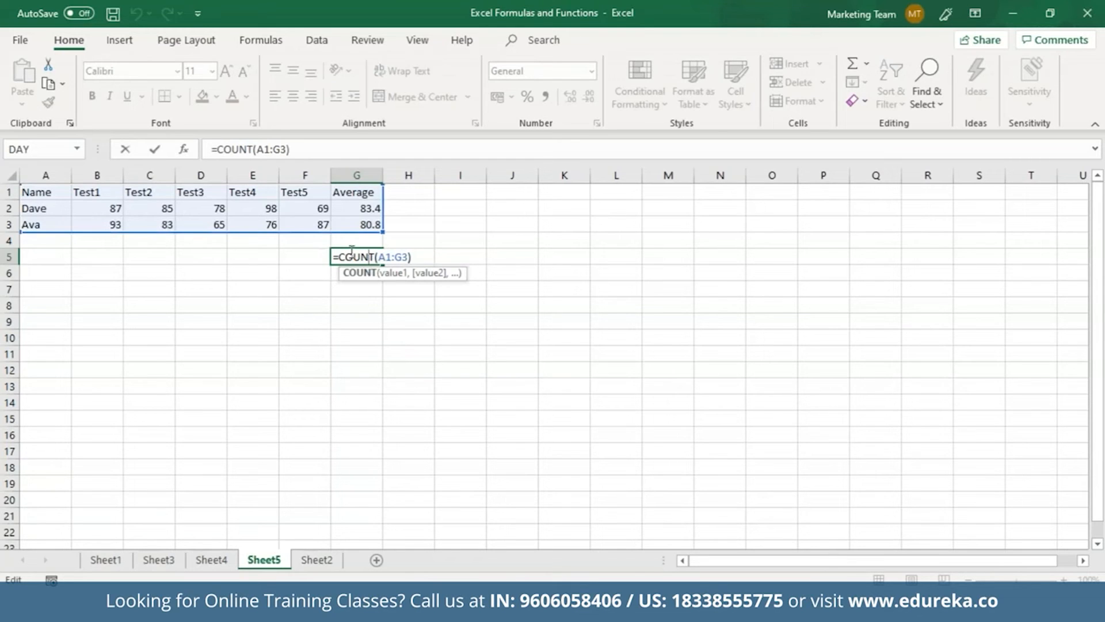
click(346, 289)
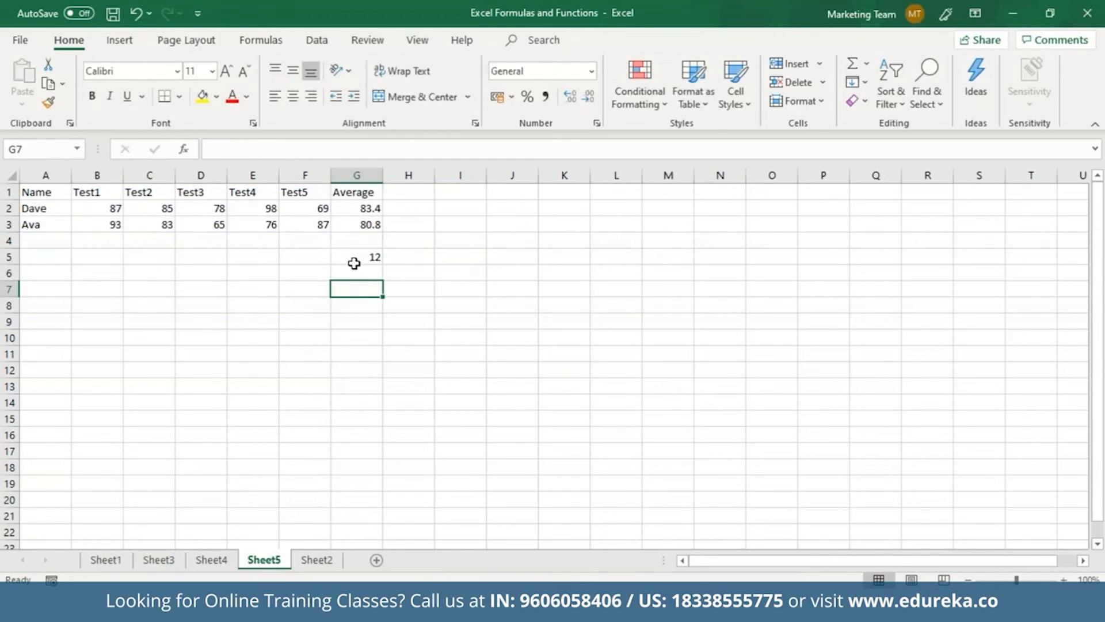
click(351, 260)
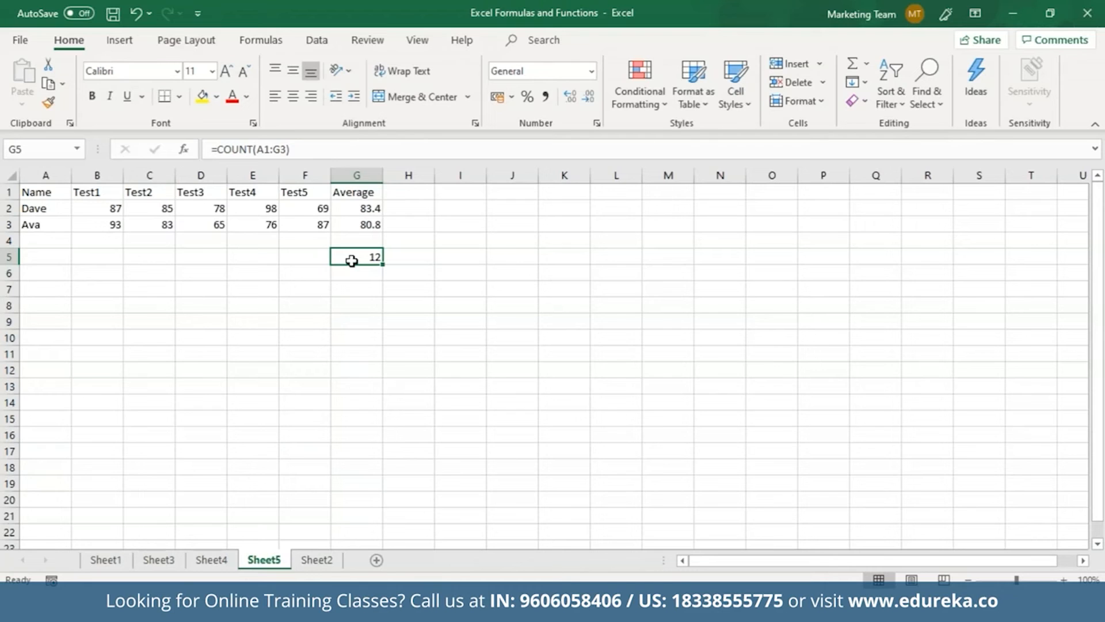
Review the average formulas in G3 and G2, then begin a ROUND formula in G7
click(377, 224)
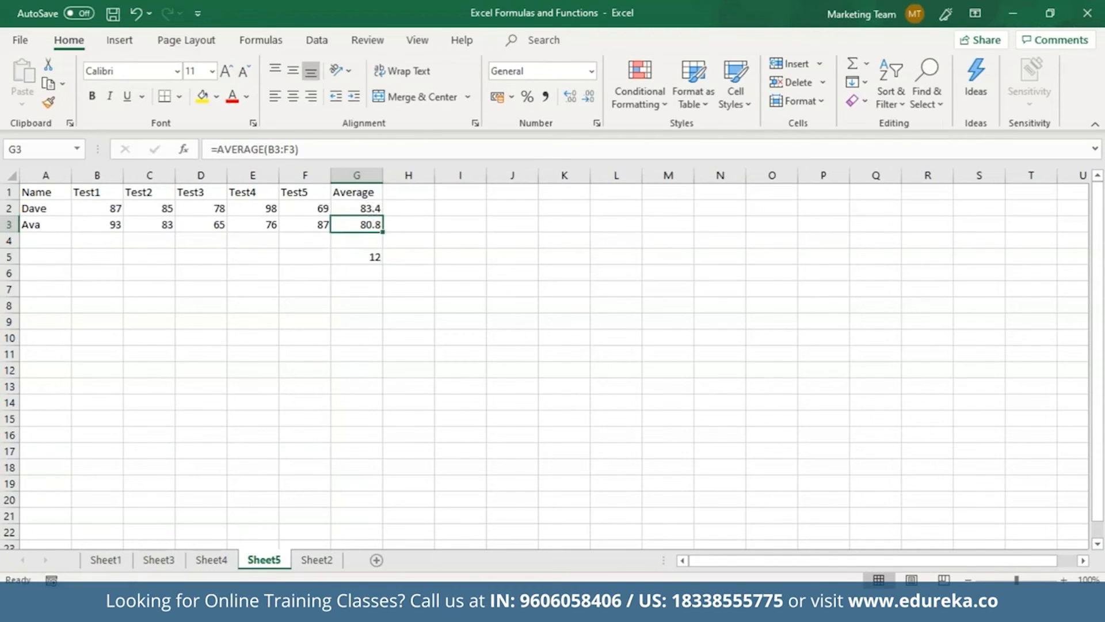
click(370, 210)
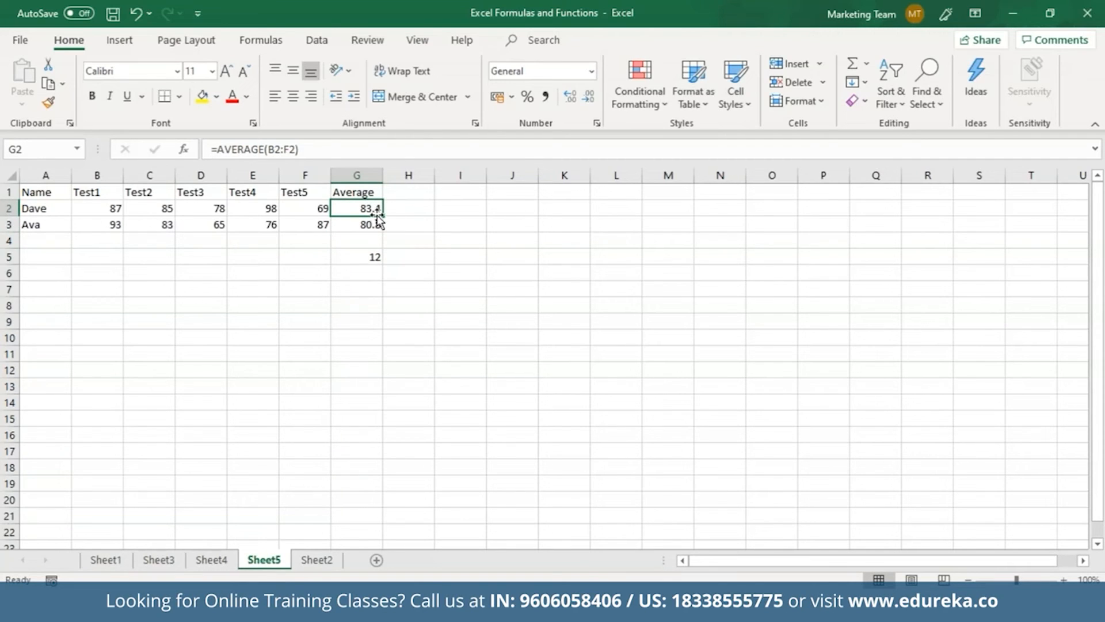
click(370, 288)
text(=)
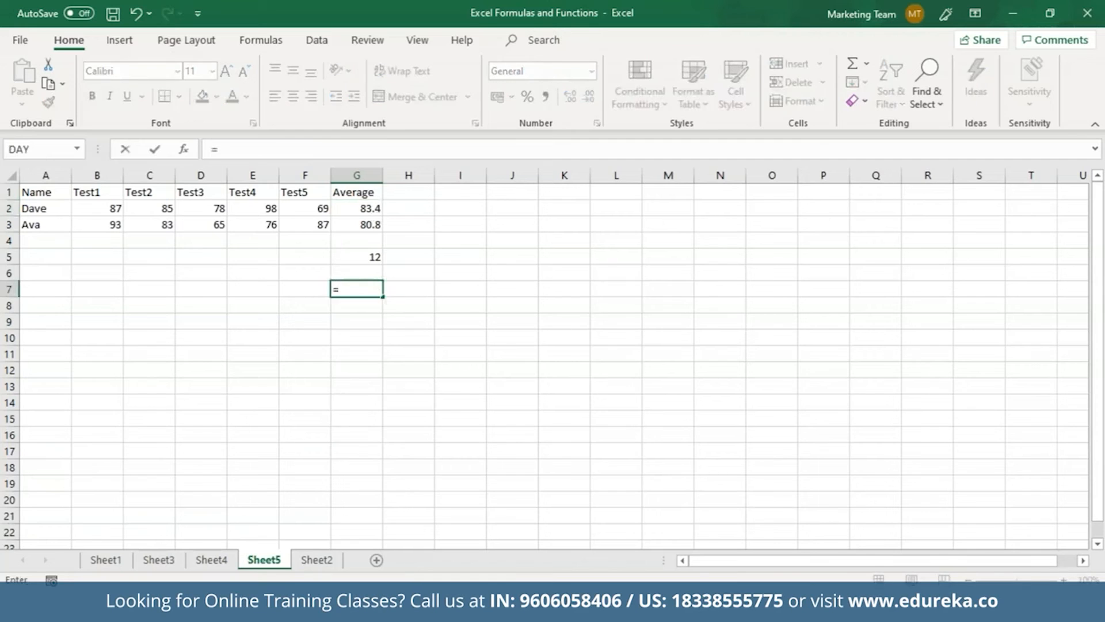
text(Rou)
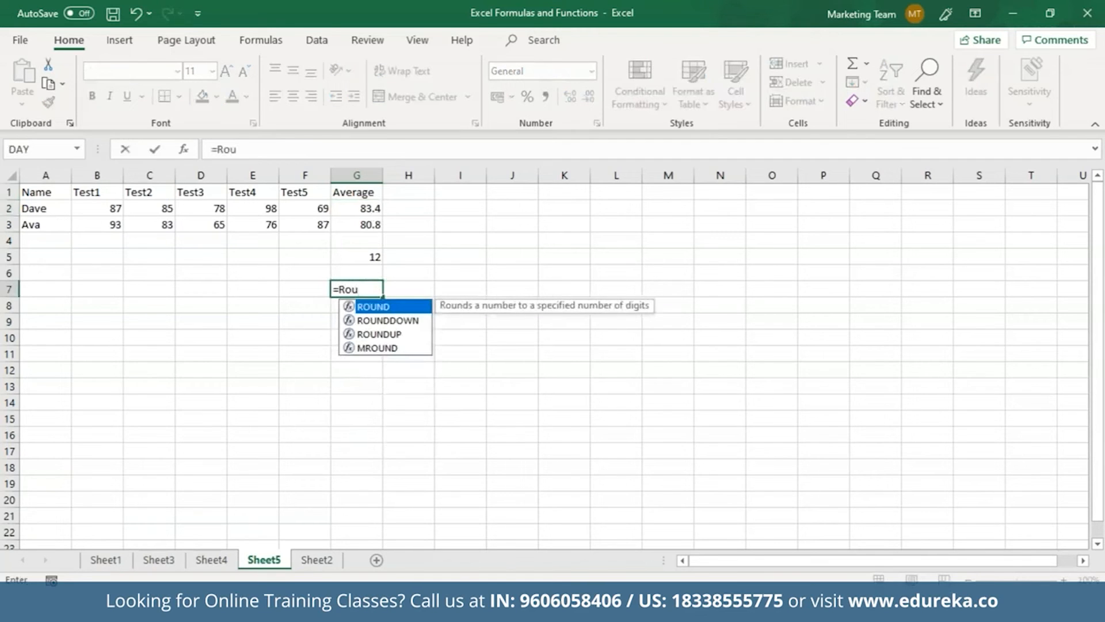
Complete =ROUND(G2,0) in G7 so the 83.4 average shows as 83
double_click(401, 306)
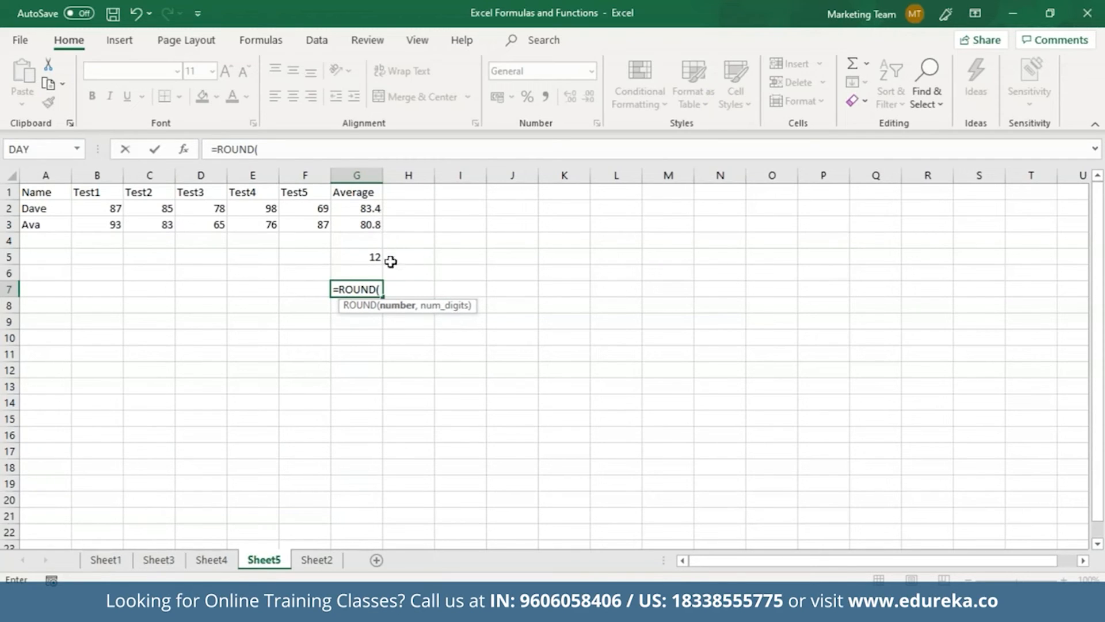
click(373, 209)
text(,0)
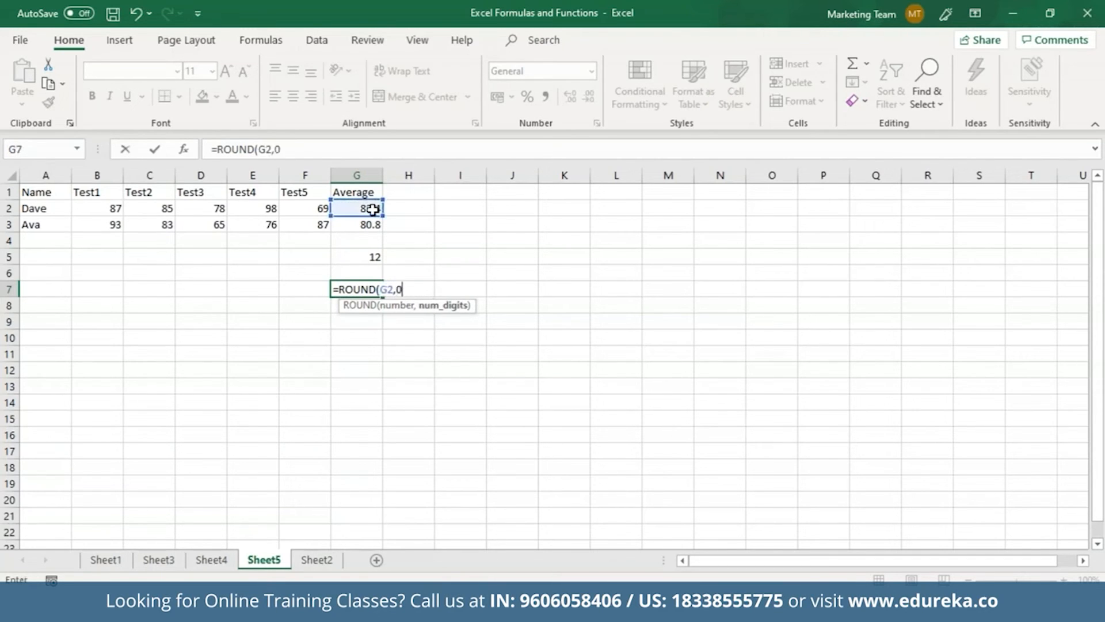
key(Return)
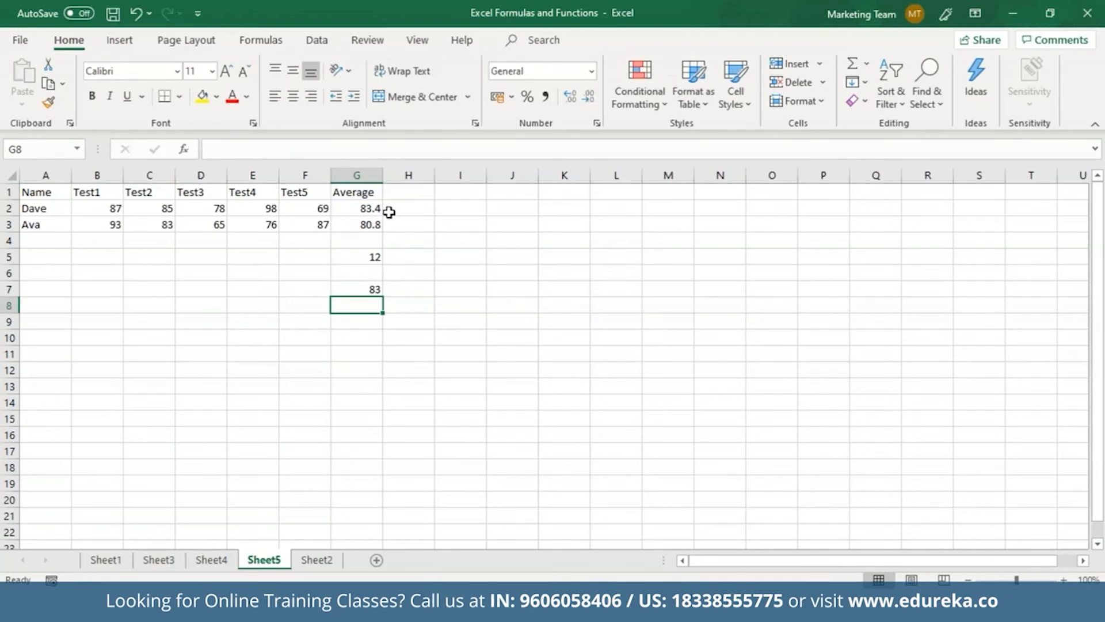
click(375, 287)
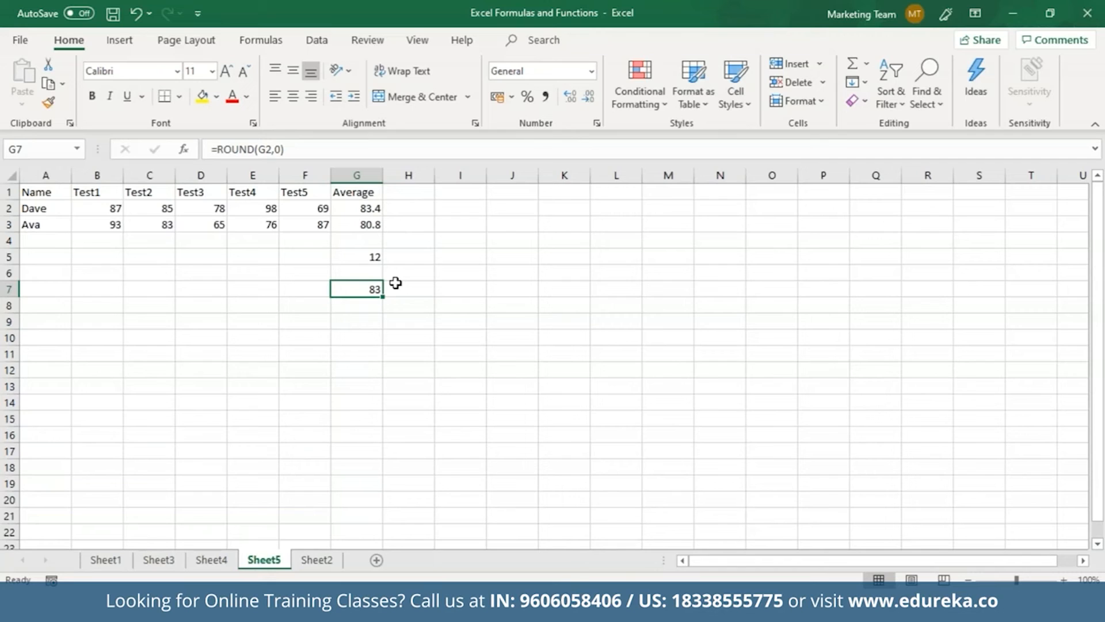
click(411, 191)
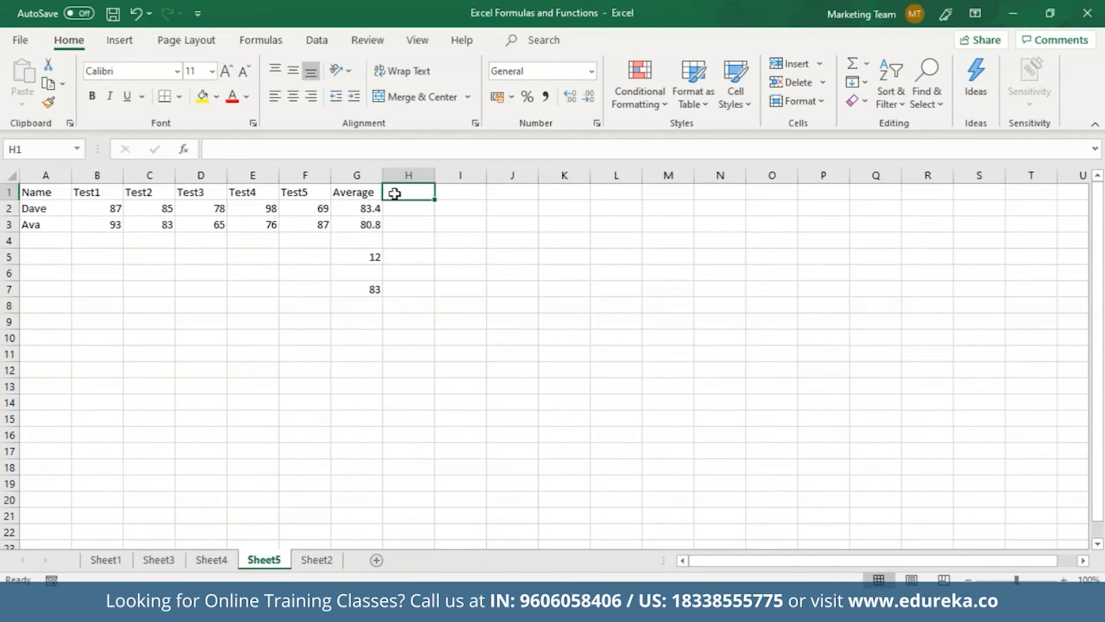
Type the Grade header in H1 and enter =IF(G2>75,"A",IF(G2>40,"B","F")) in H2
text(Grade)
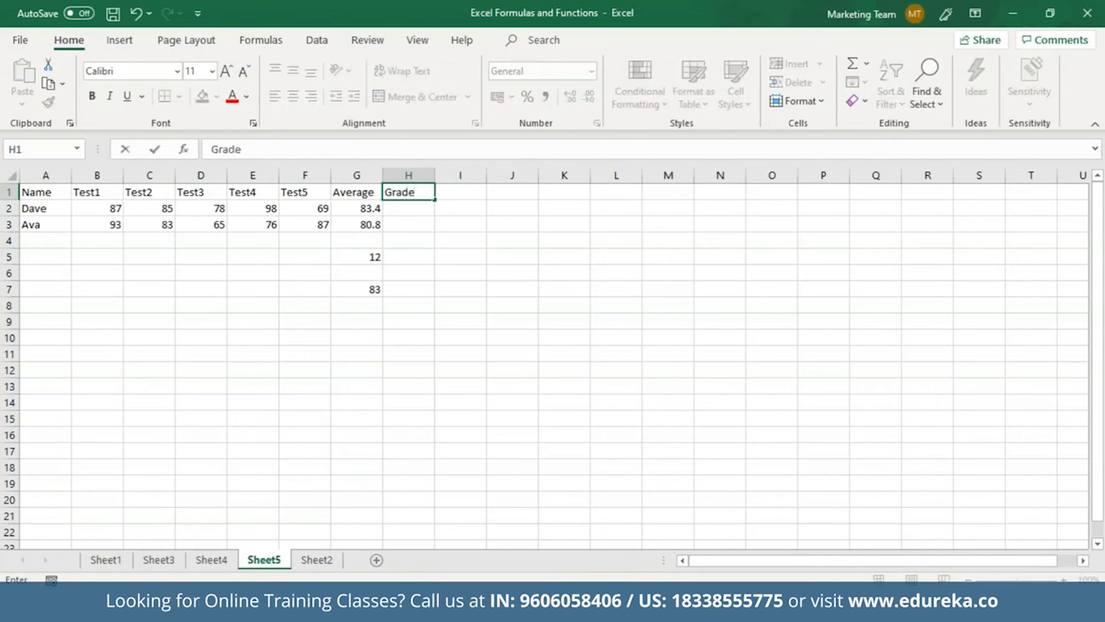
click(394, 208)
text(=)
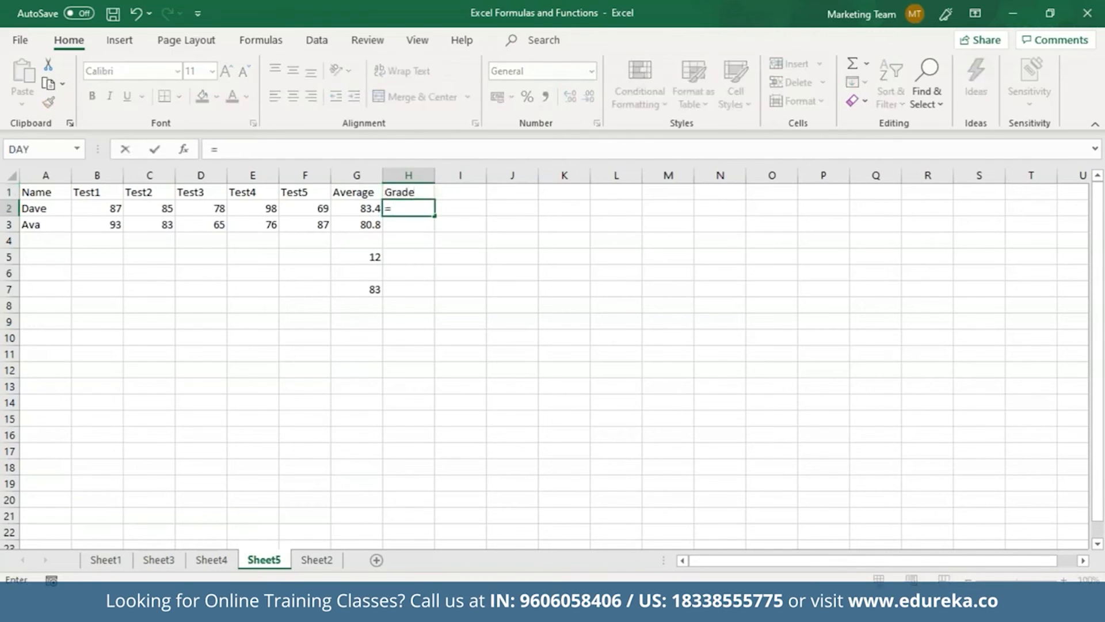
text(If)
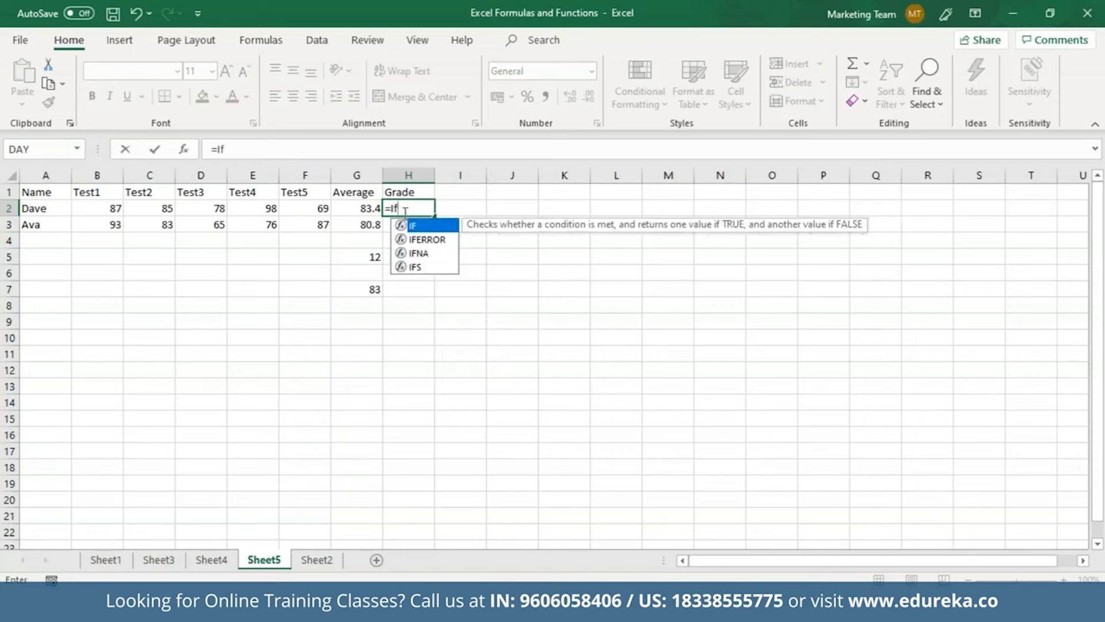
key(Tab)
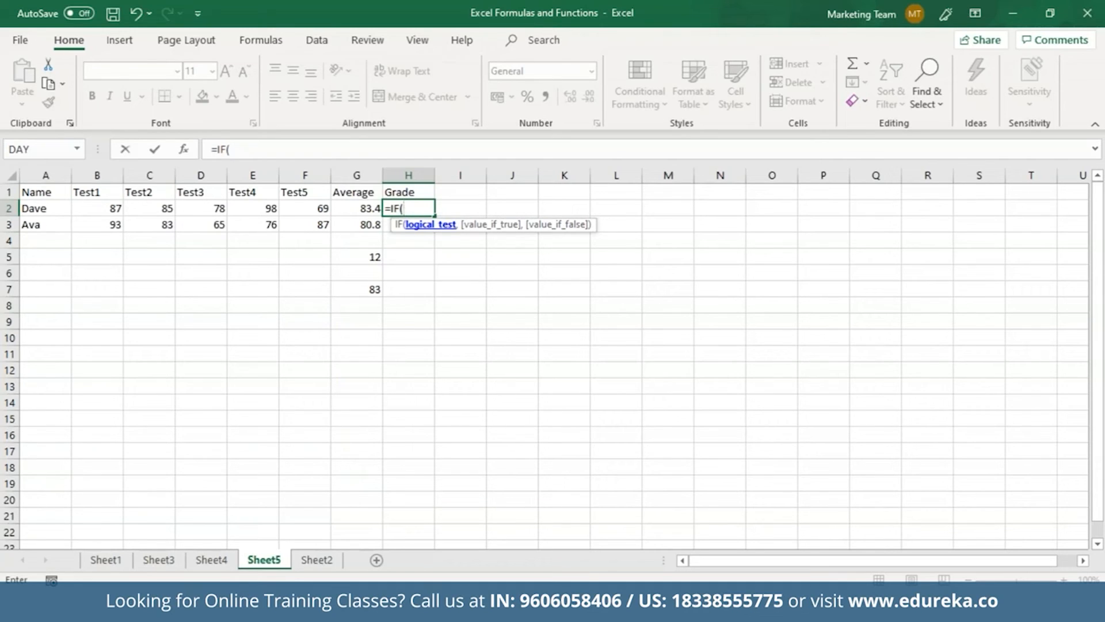
click(369, 210)
text(>7)
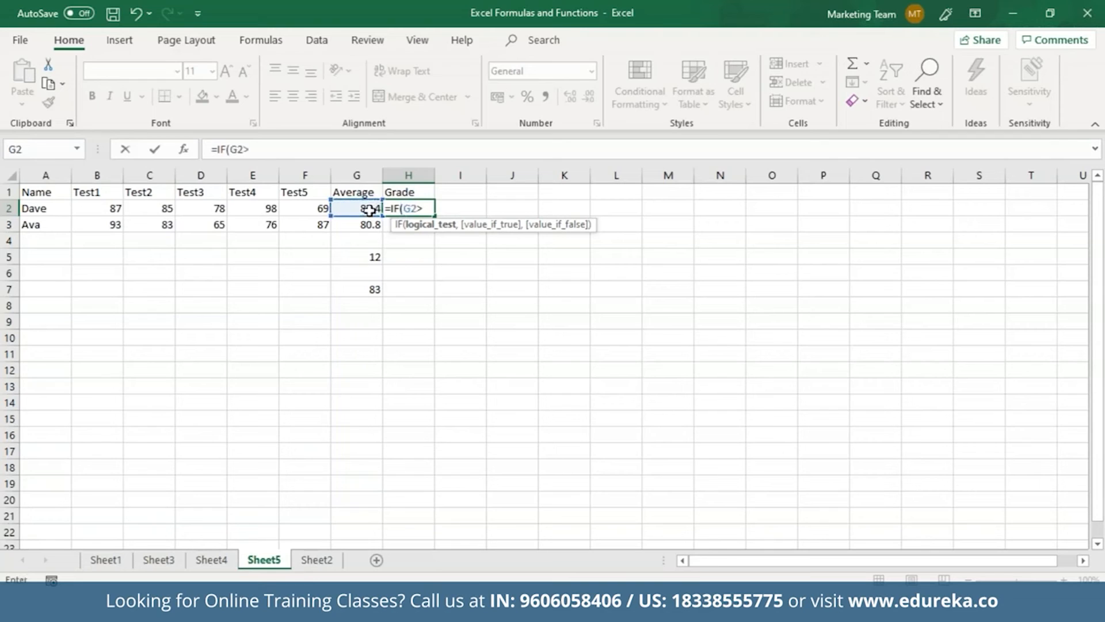
text(5, "A")
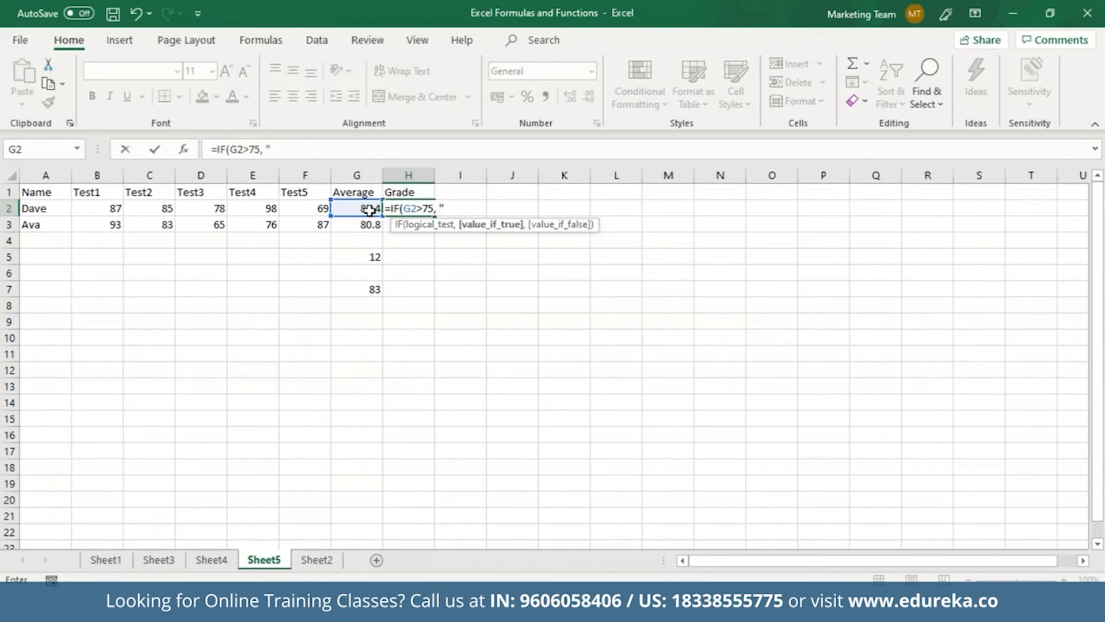
text(, )
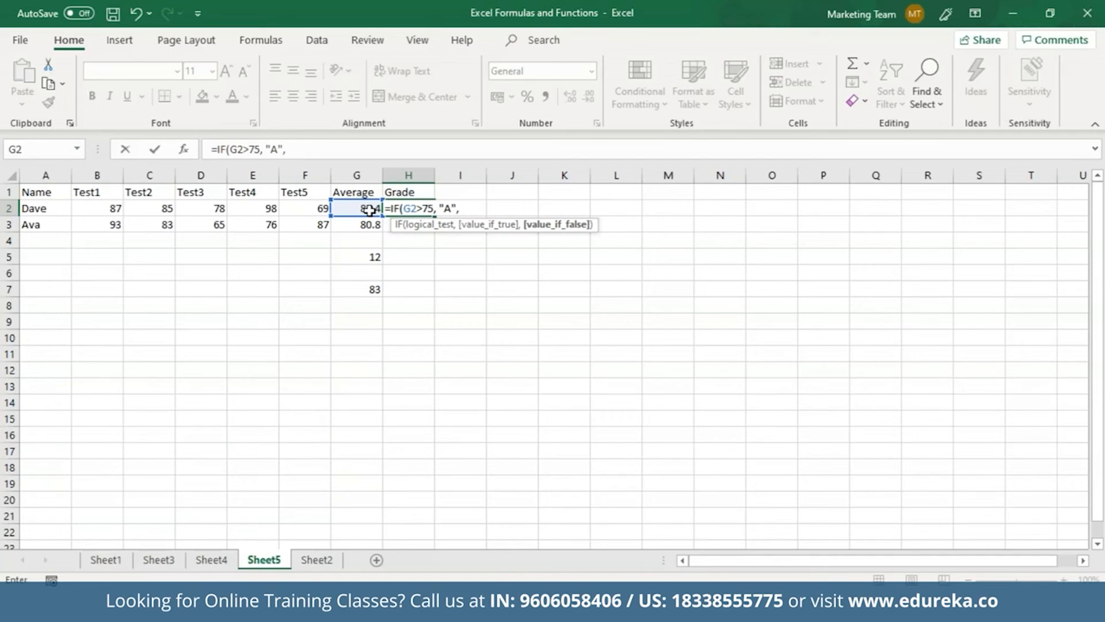
text(IF)
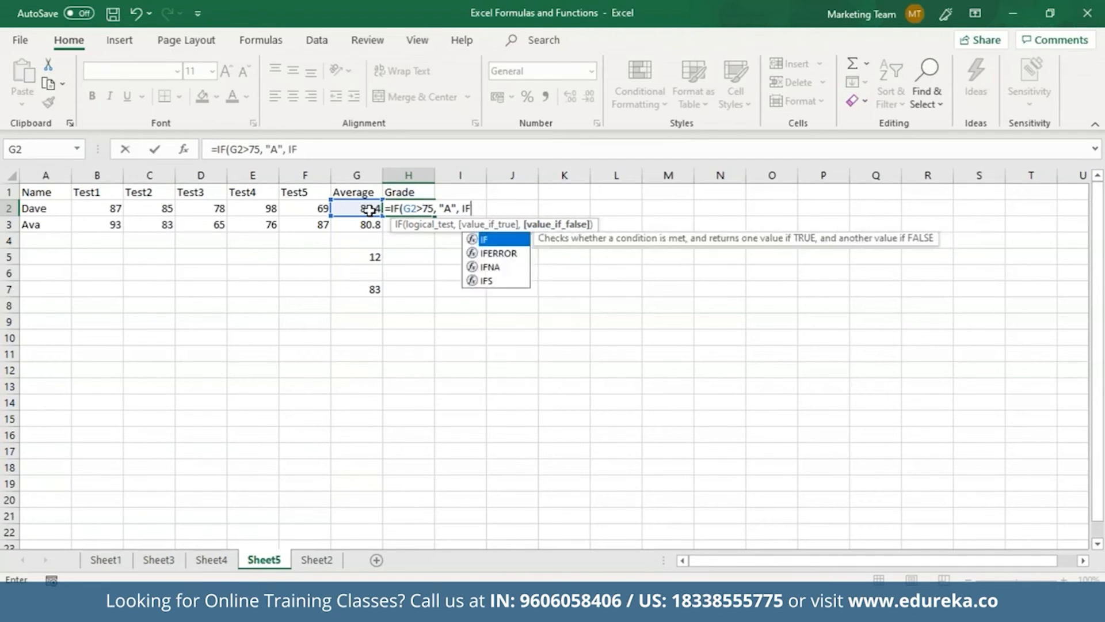
text(()
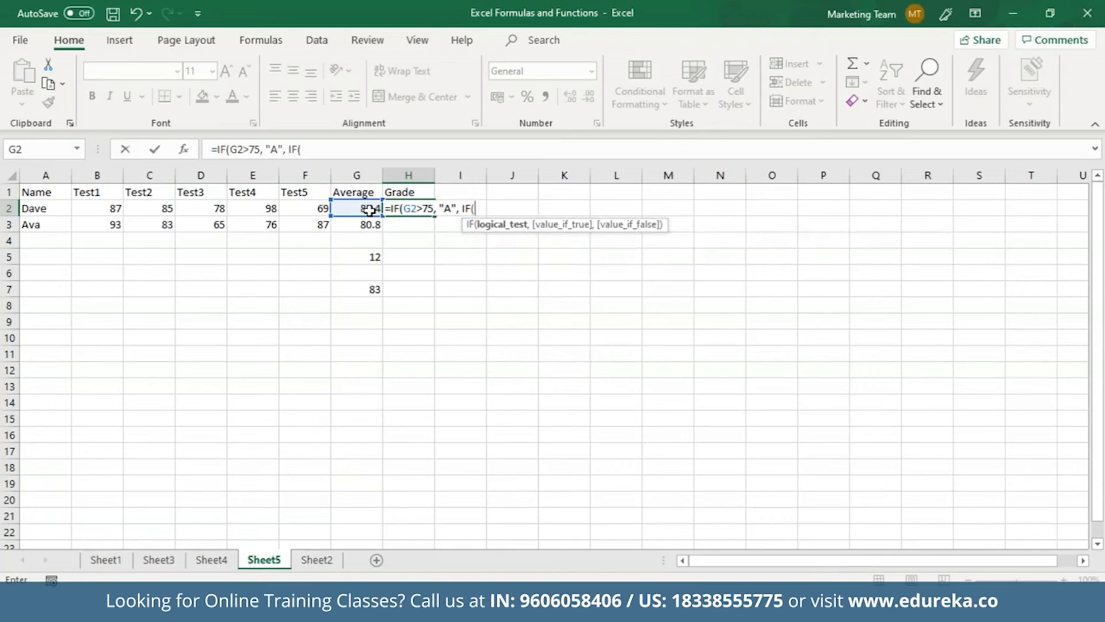
click(369, 210)
text(>4)
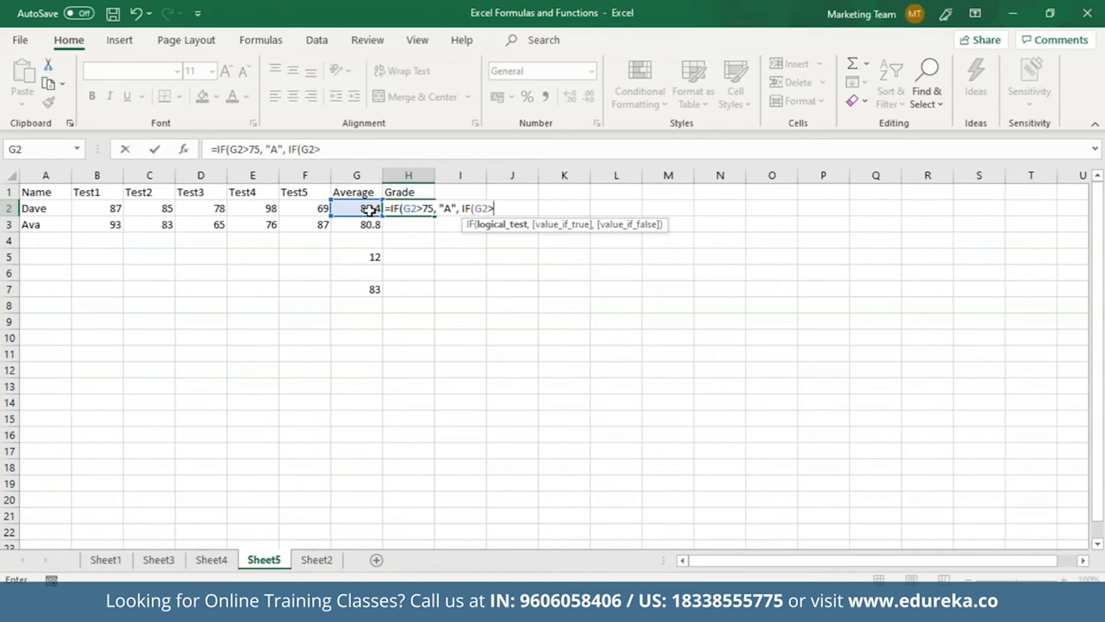
text(0, "B)
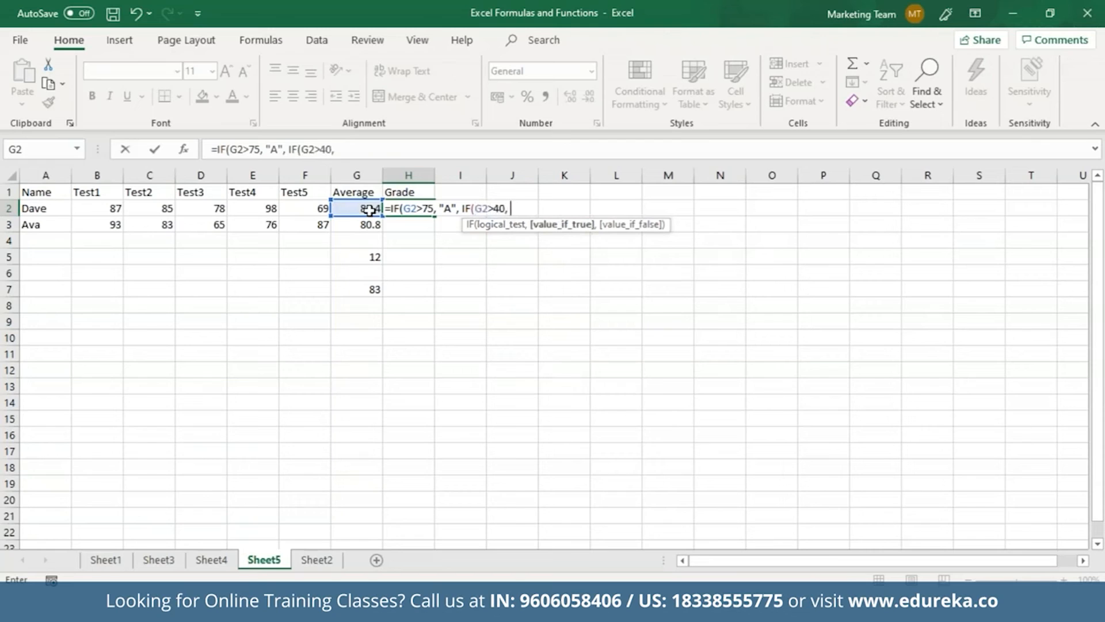
text(", ")
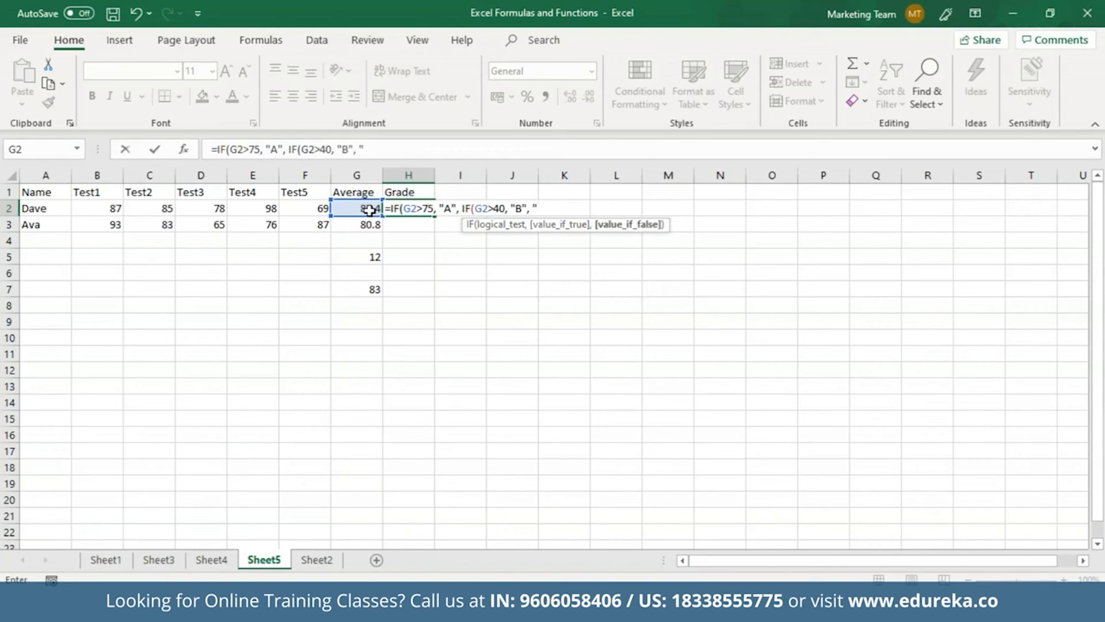
text(F")))
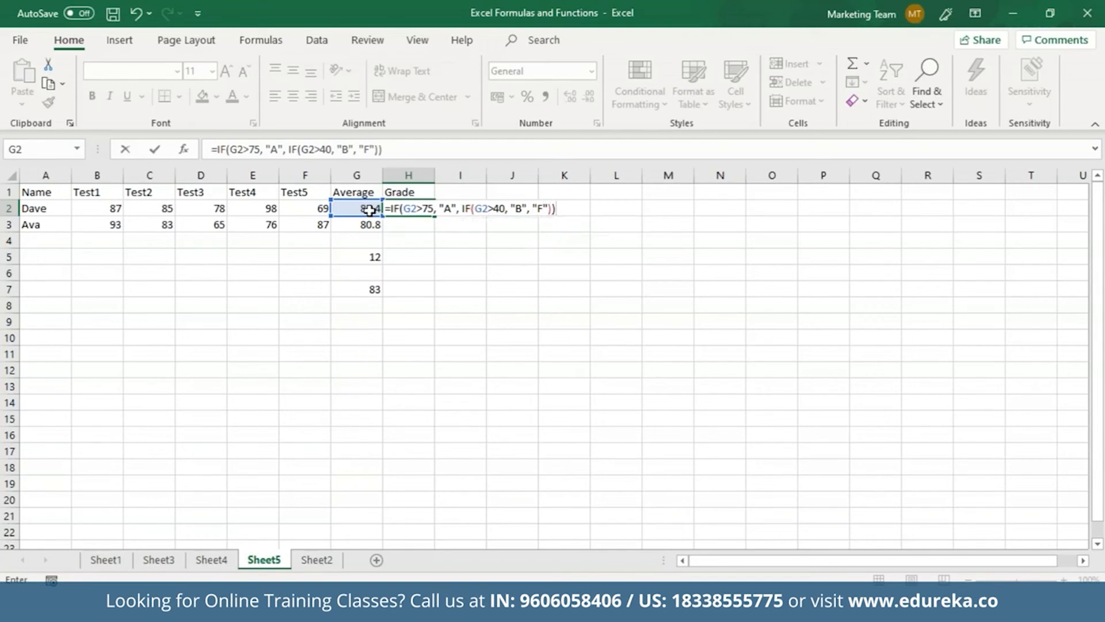
key(Return)
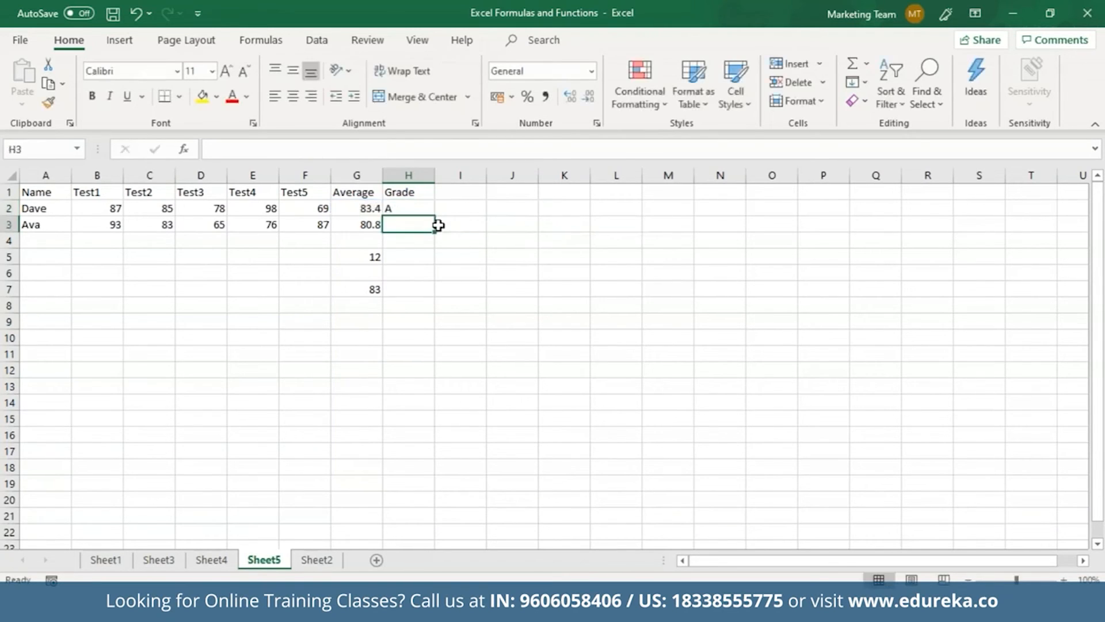
Copy the grade formula down to H3 so both students get an A
click(422, 208)
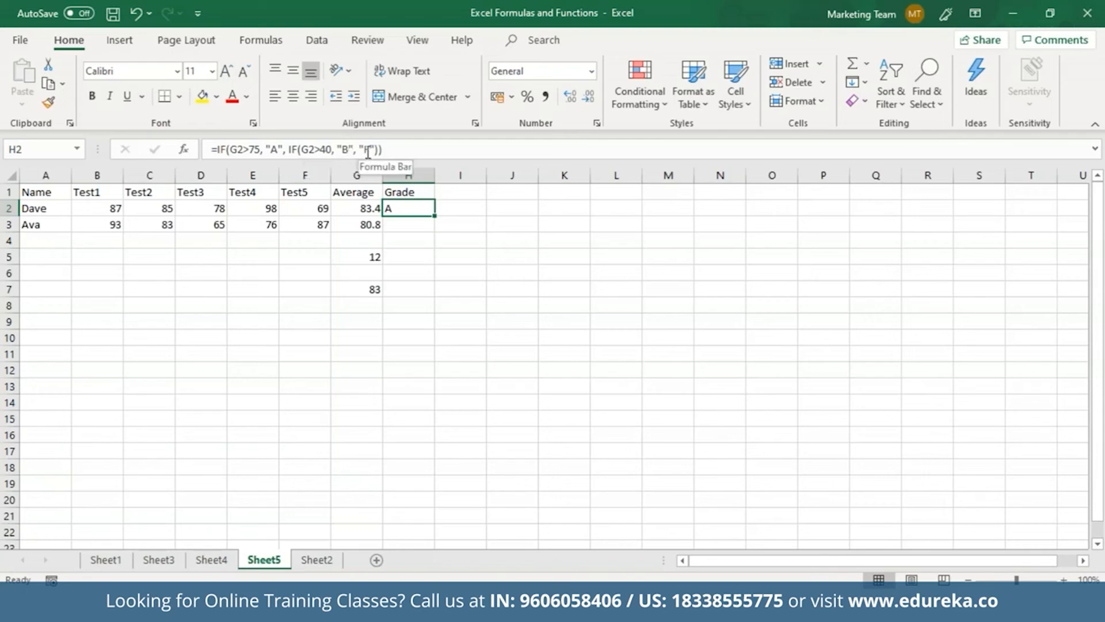
click(417, 222)
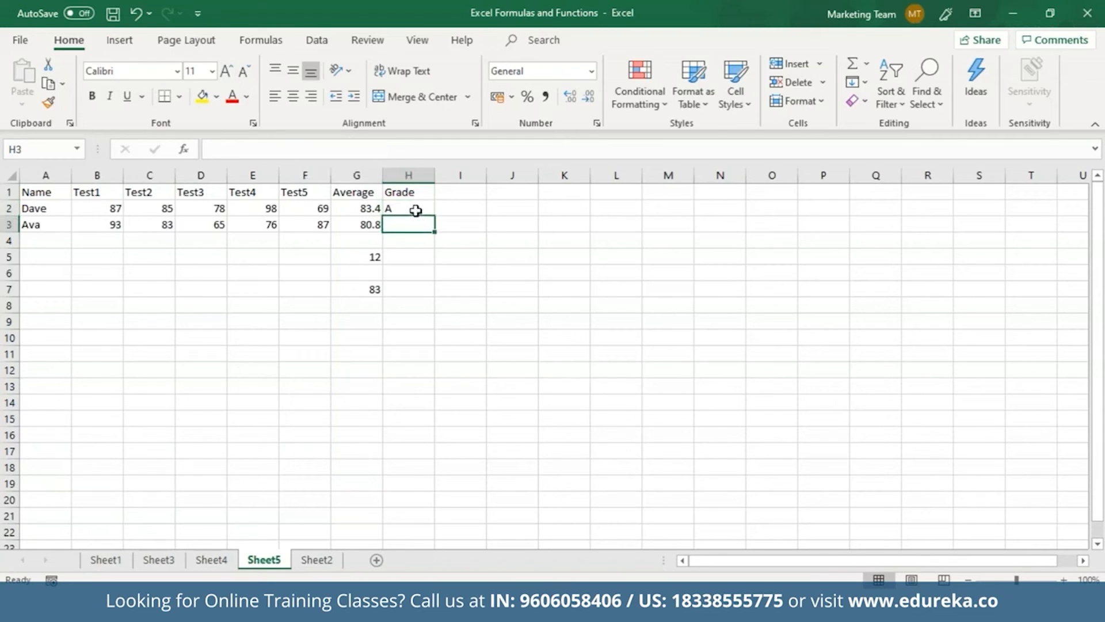
click(419, 209)
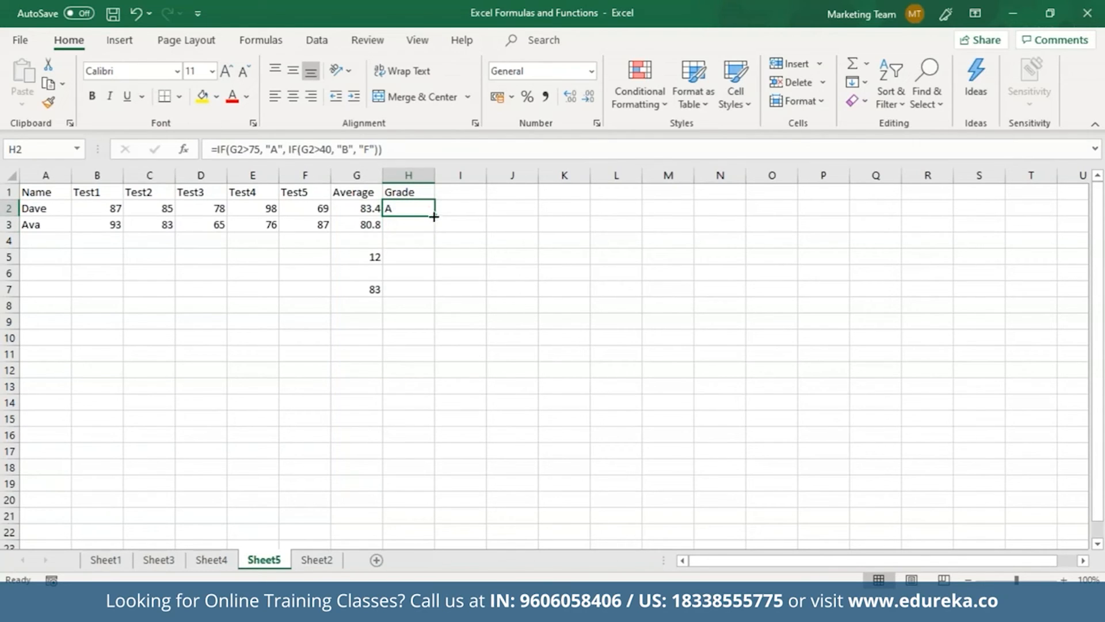
drag(429, 215, 432, 227)
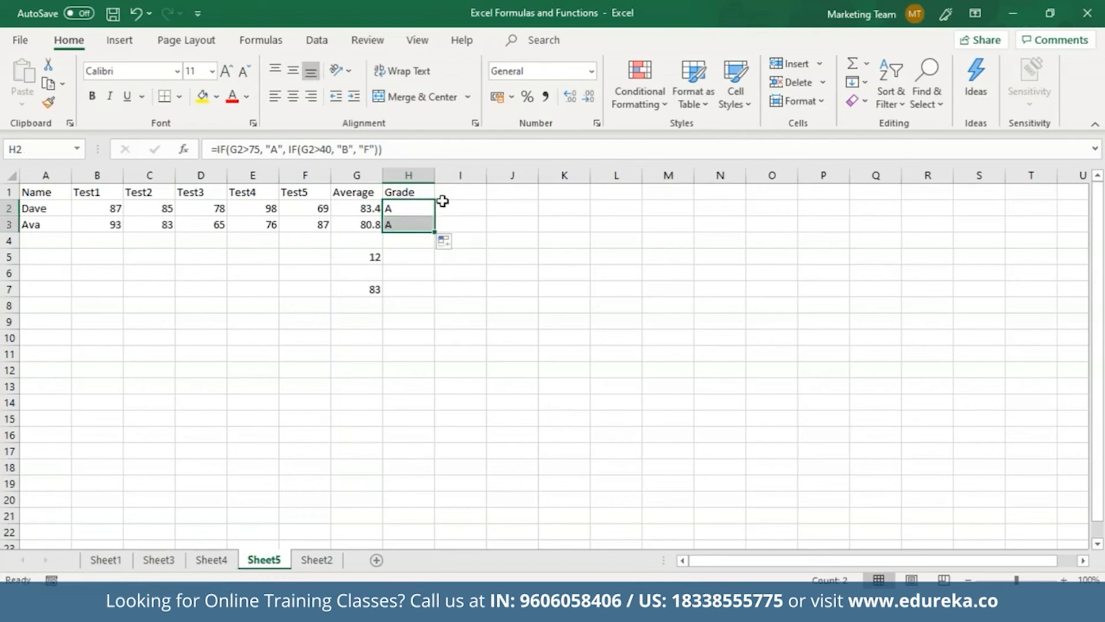
click(456, 193)
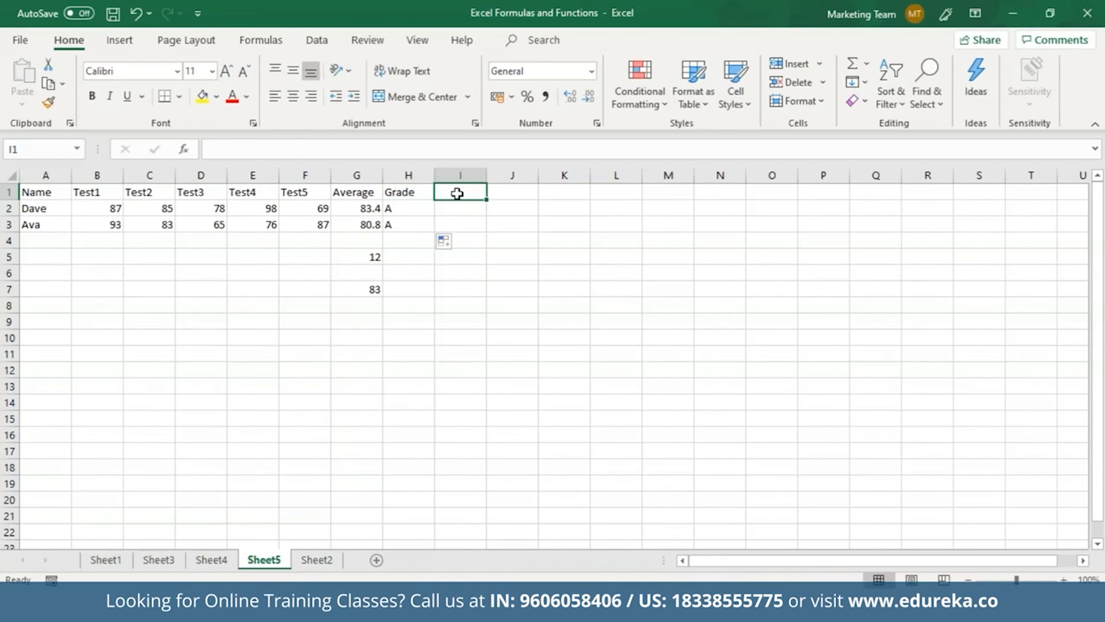
text(=R)
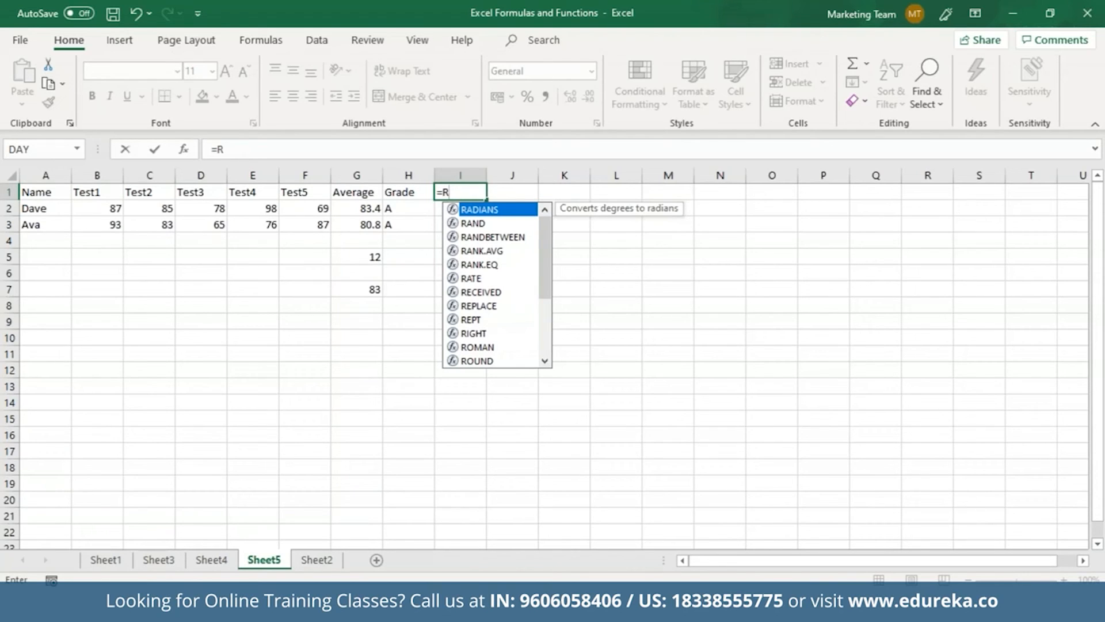
Build =RANK(G2, G2:G3) in I1 so the first student's 83.4 average ranks 1
text(an)
key(Down)
key(Down)
key(Down)
key(Down)
key(Tab)
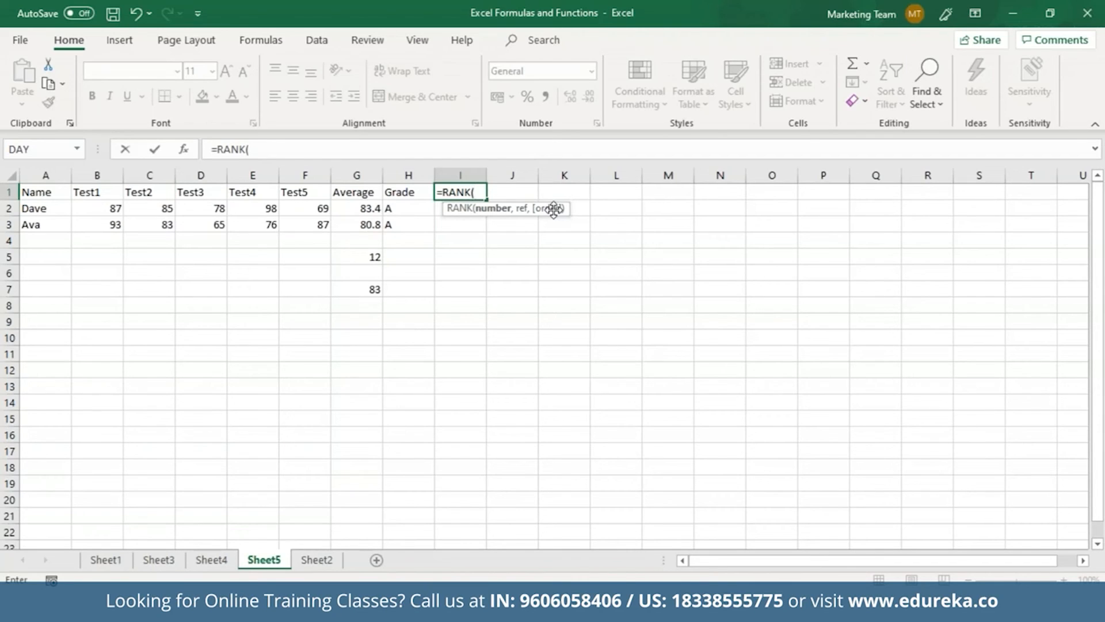
click(373, 208)
text(,)
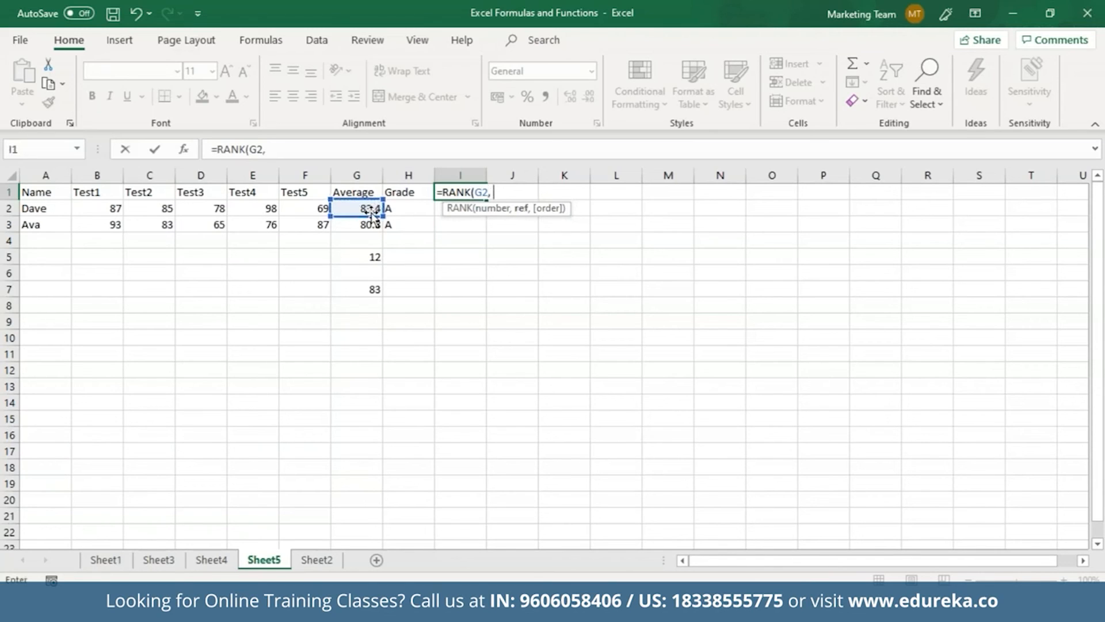
mouse_move(372, 212)
mouse_down()
mouse_move(377, 228)
mouse_move(372, 209)
mouse_up()
click(532, 192)
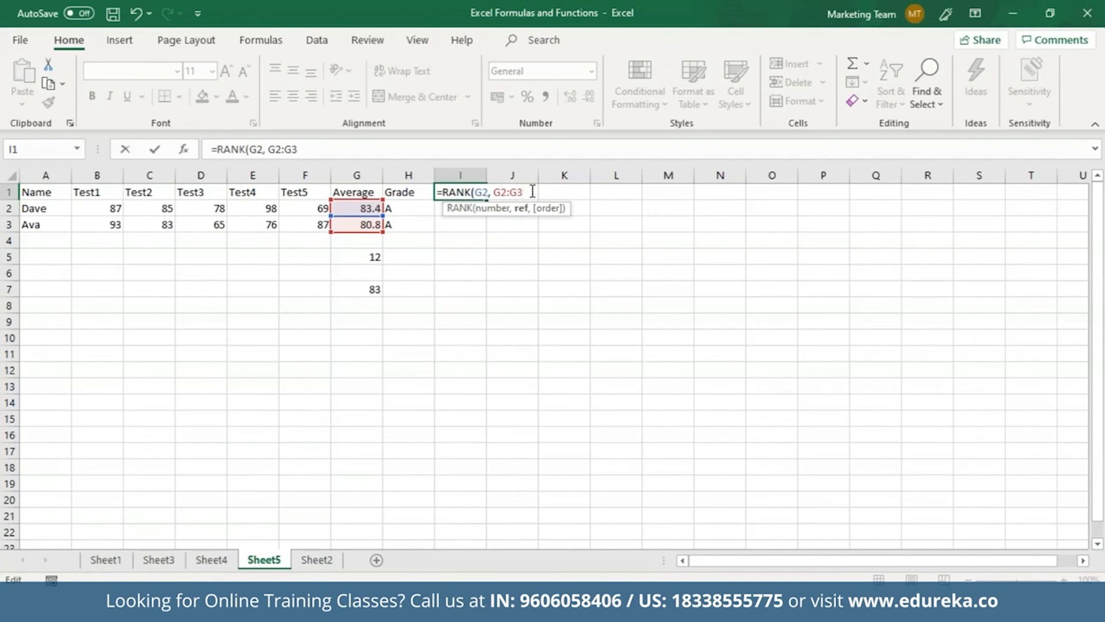
text())
key(Return)
click(478, 193)
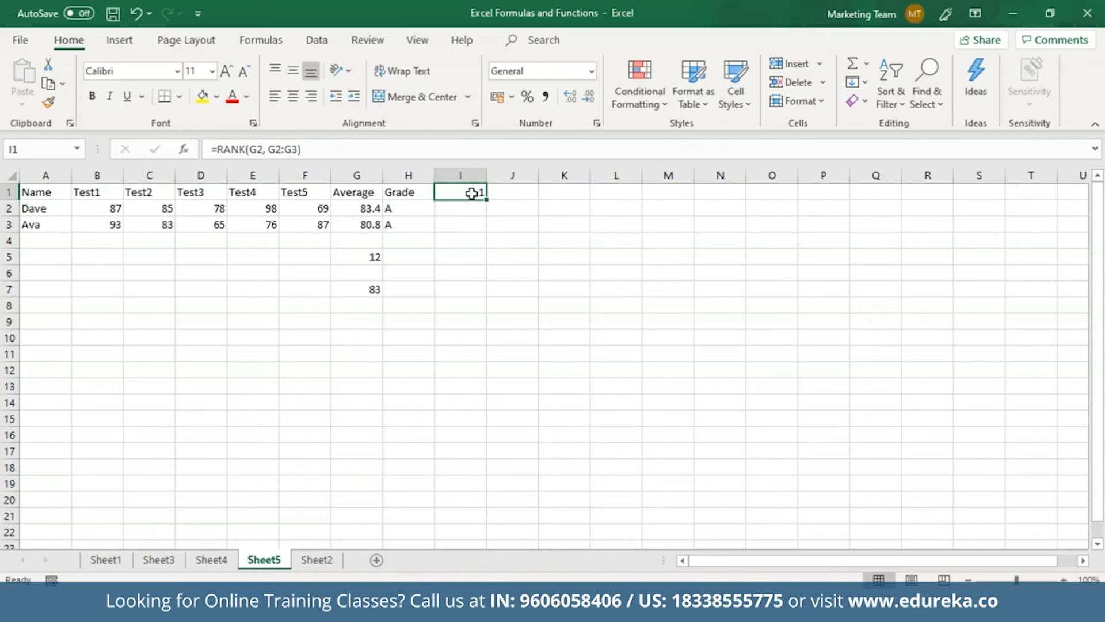
right_click(472, 193)
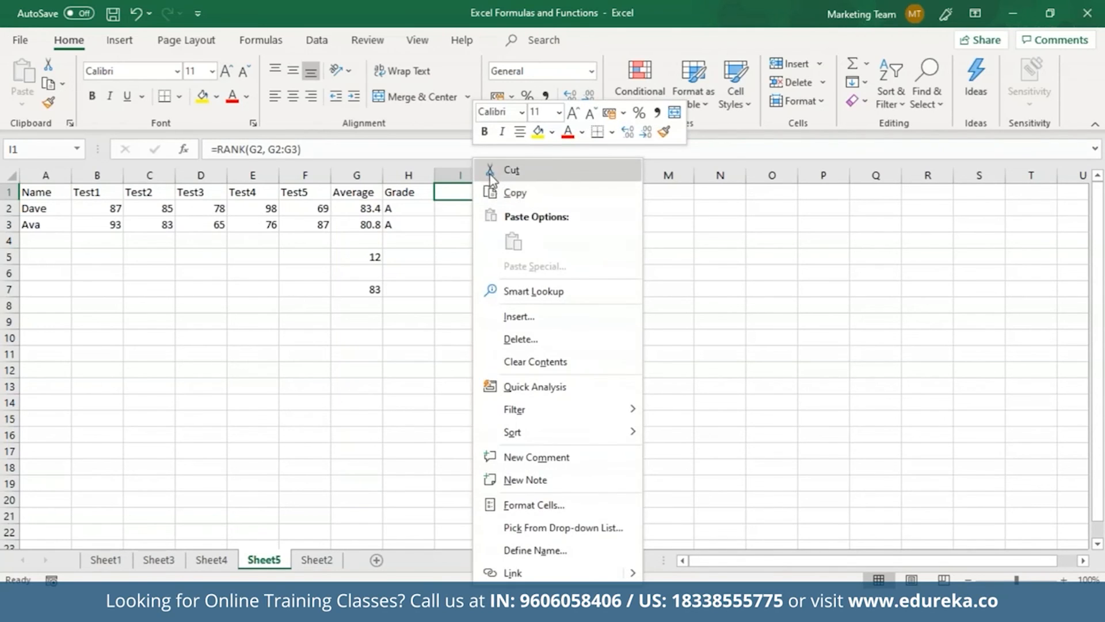
Move the rank formula from I1 to I2 and type the header 'Rank' in I1
click(489, 172)
right_click(463, 206)
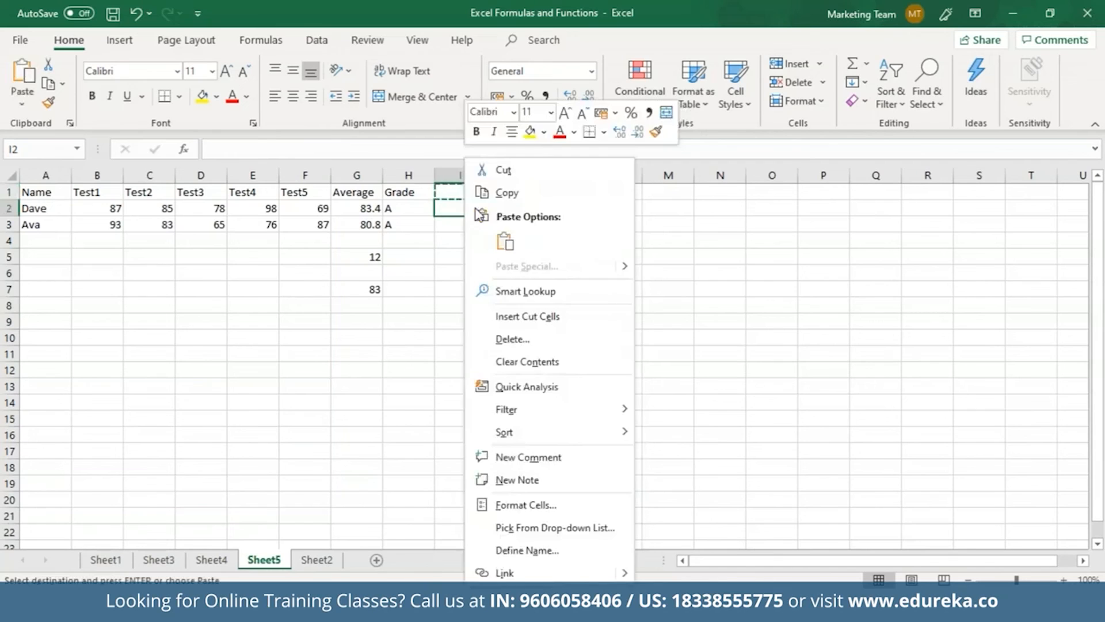
click(505, 243)
click(455, 192)
text(Ra)
key(BackSpace)
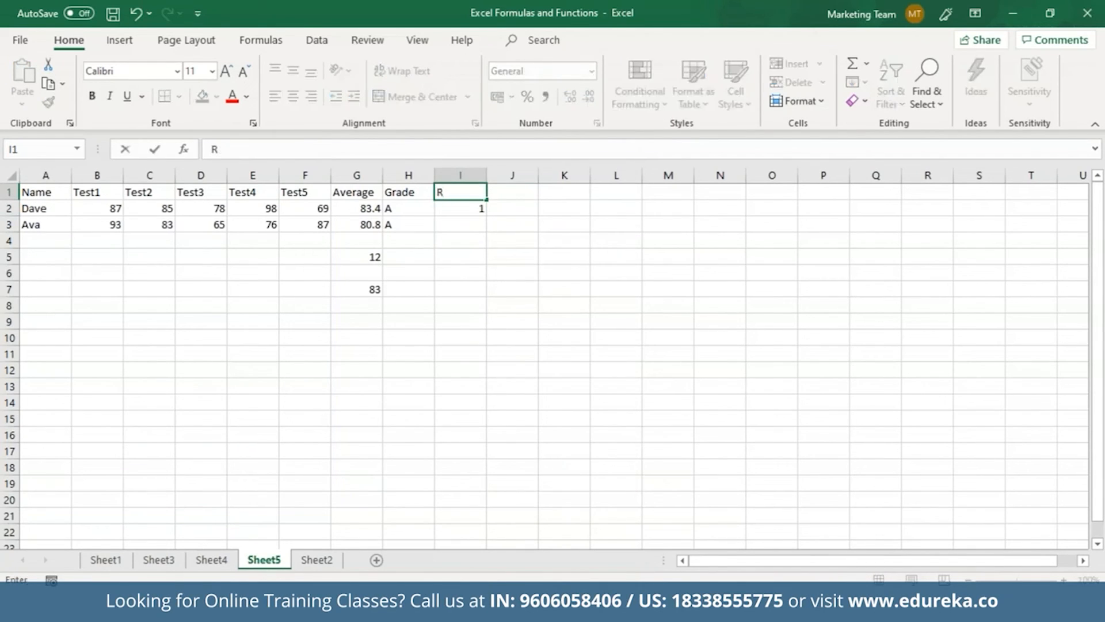
text(ank)
click(472, 225)
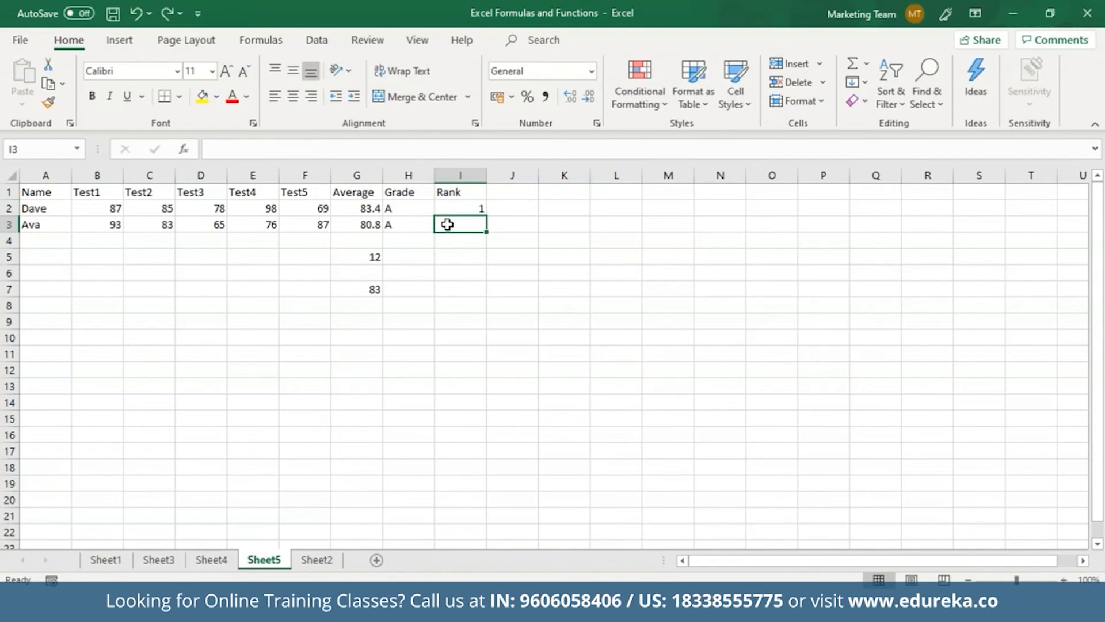
Enter =RANK(G3,G2:G3) in I3, ranking the second student's 80.8 average as 2
text(=Rank)
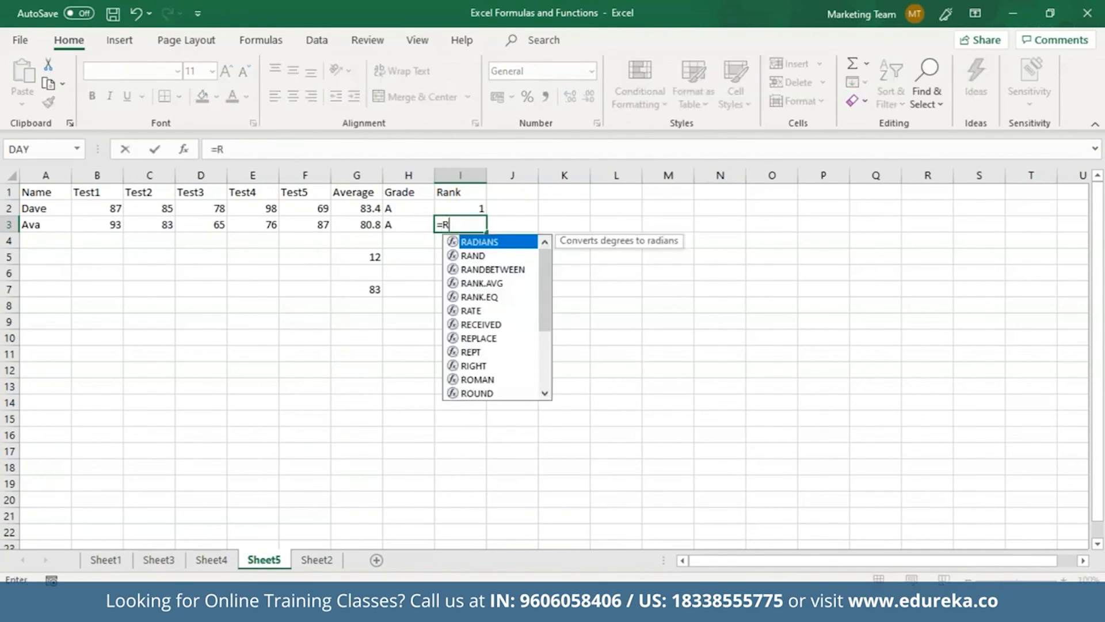
key(Down)
key(Down)
key(Tab)
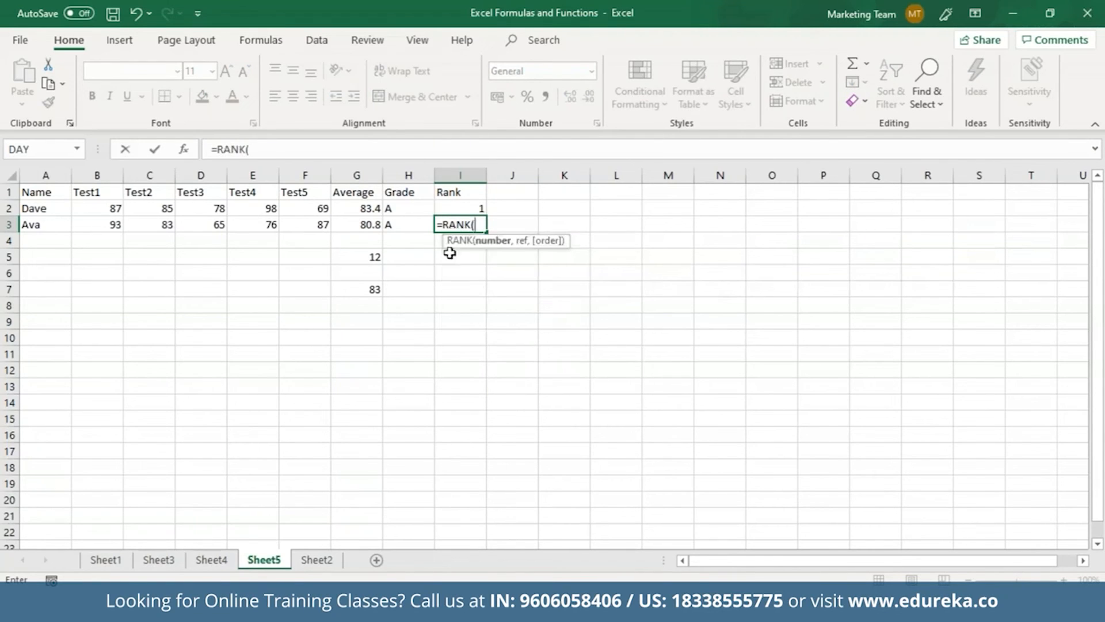
click(367, 226)
text(,)
drag(361, 209, 363, 222)
text())
key(Return)
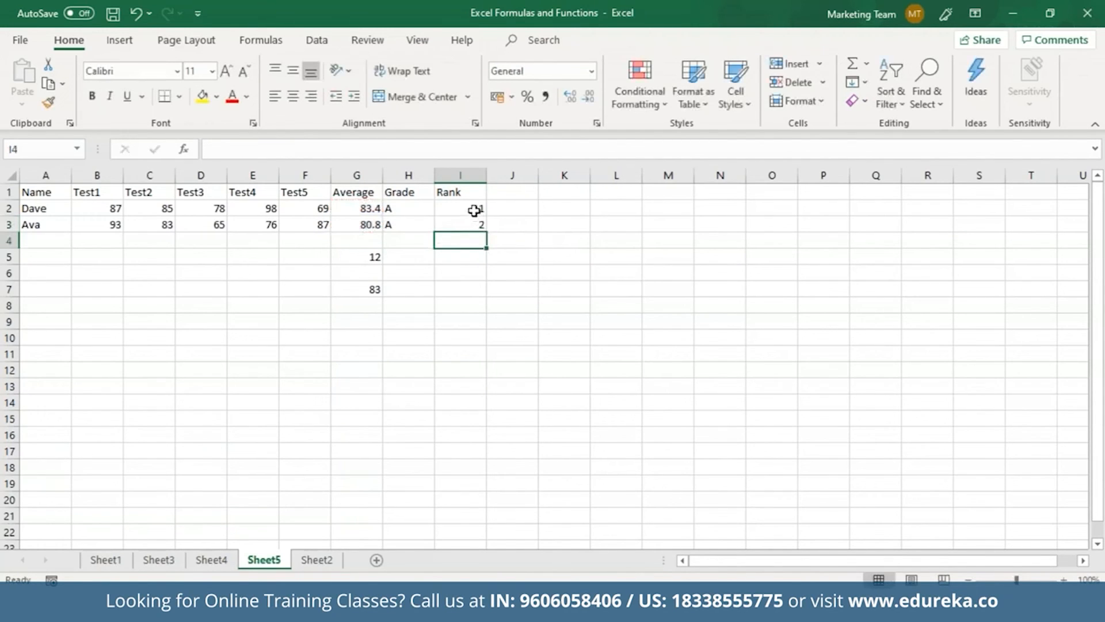
click(474, 210)
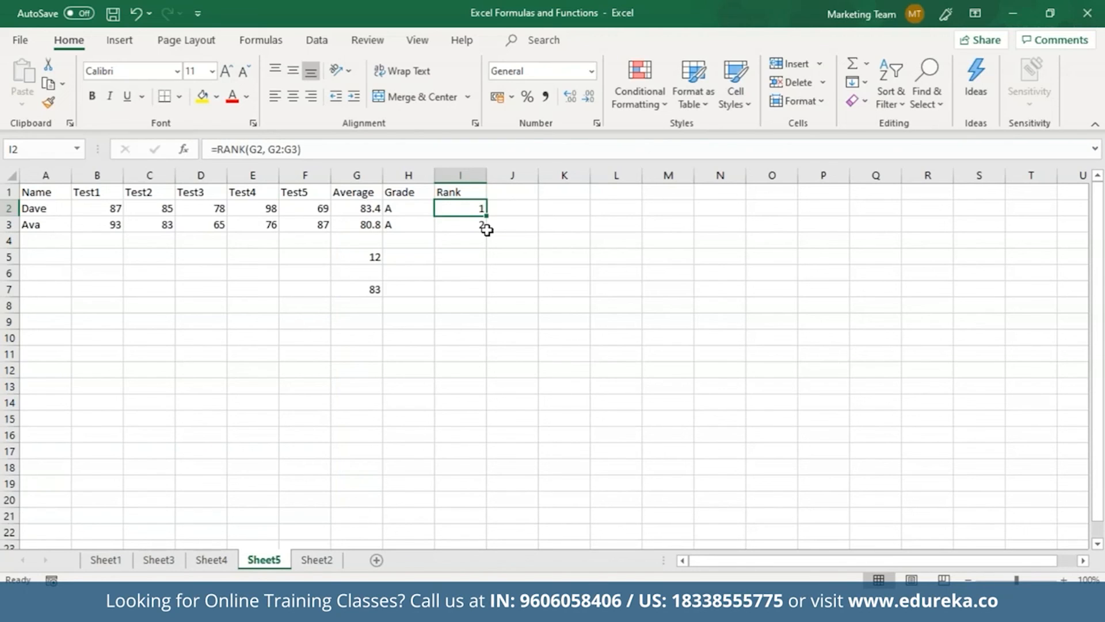
Enter =COUNTIF(A1:I3,">70") in J7 to count table values above 70
click(506, 289)
text(=Co)
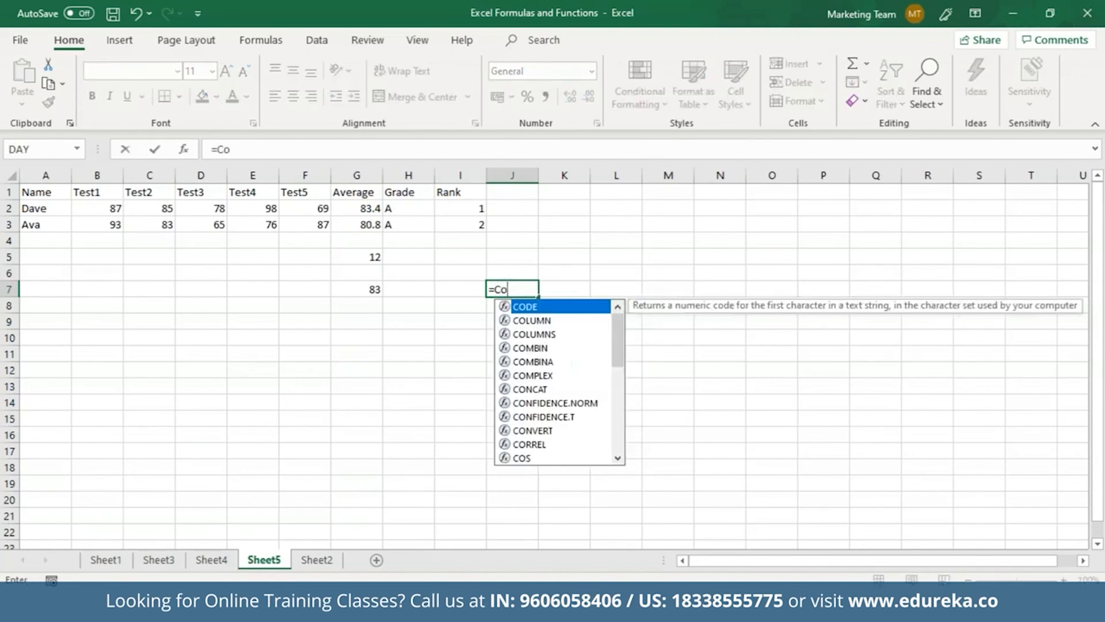
text(untif)
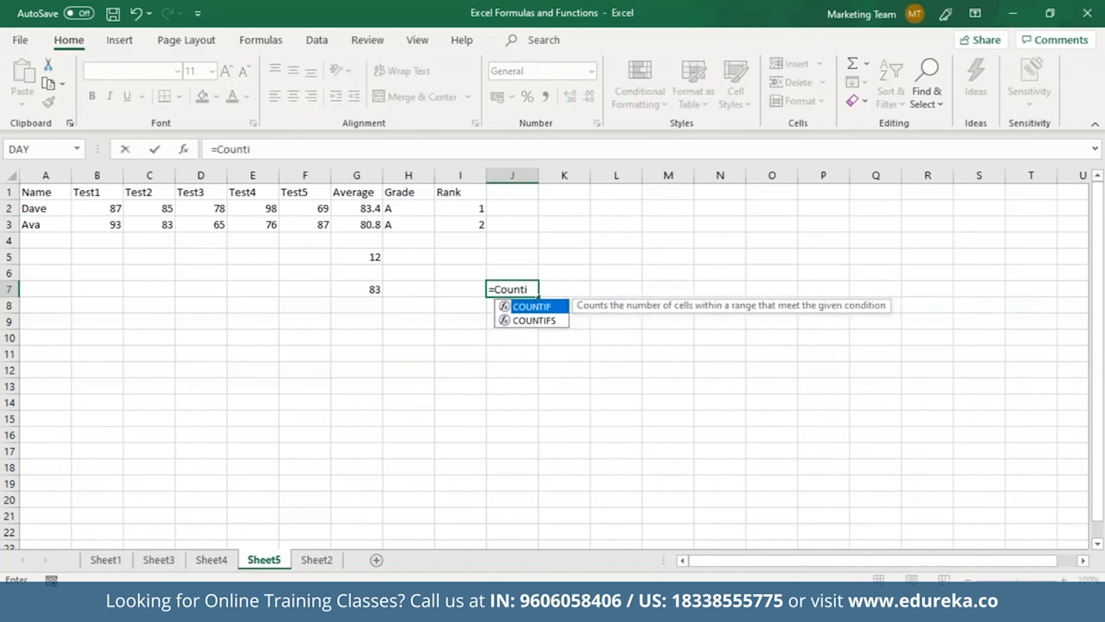
key(Tab)
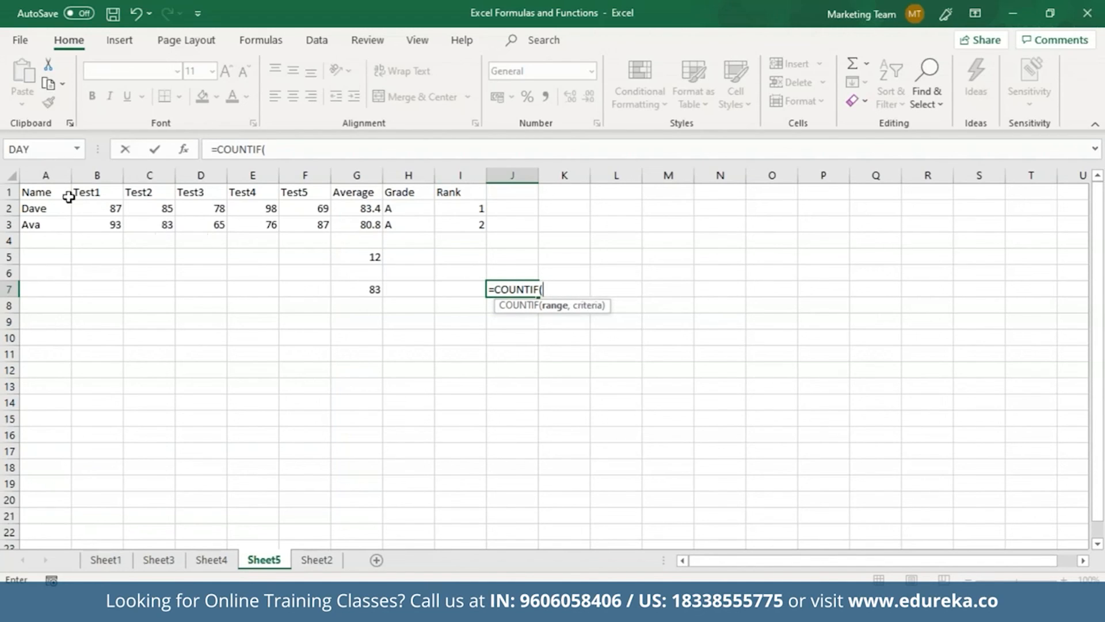
drag(55, 193, 476, 224)
text(,)
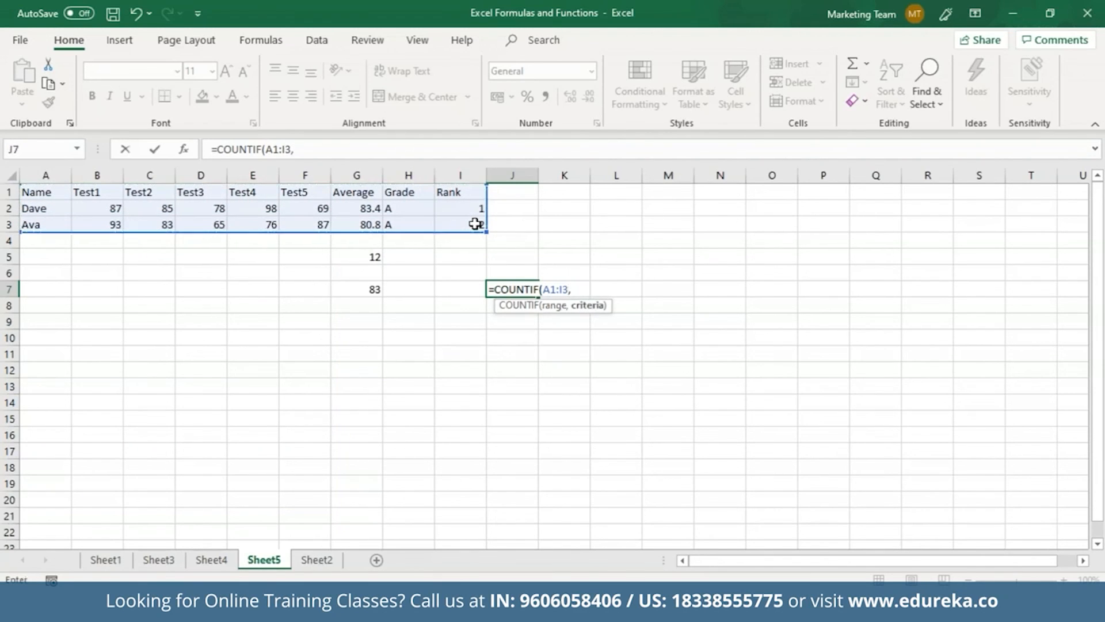
text(">70"))
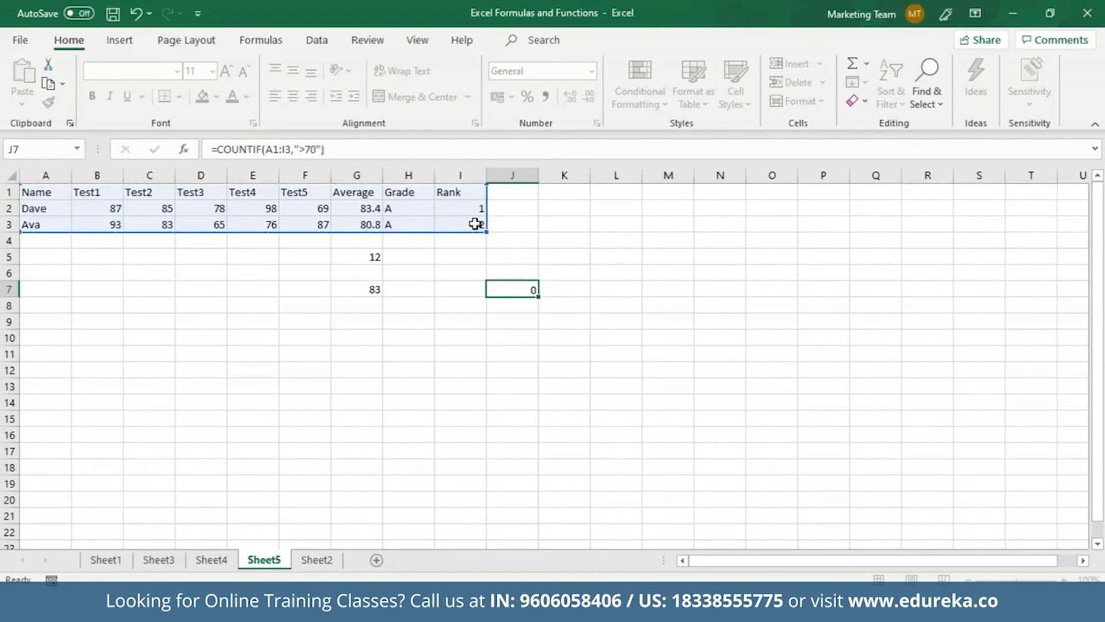
key(Return)
Review J7's COUNTIF formula, confirming it returns 10
click(537, 295)
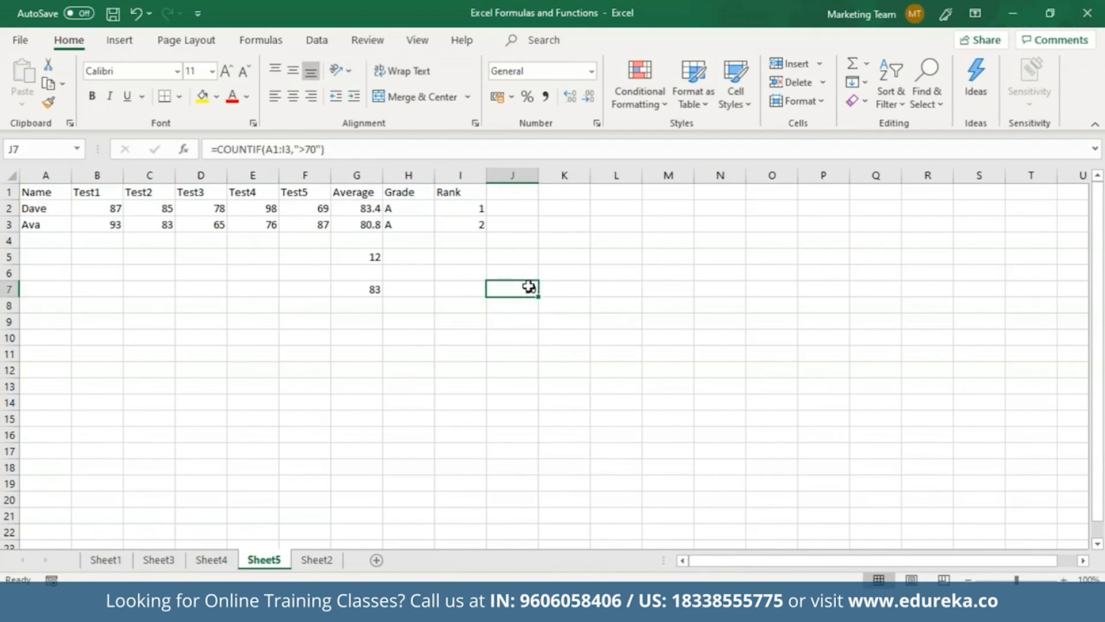
double_click(529, 288)
key(Return)
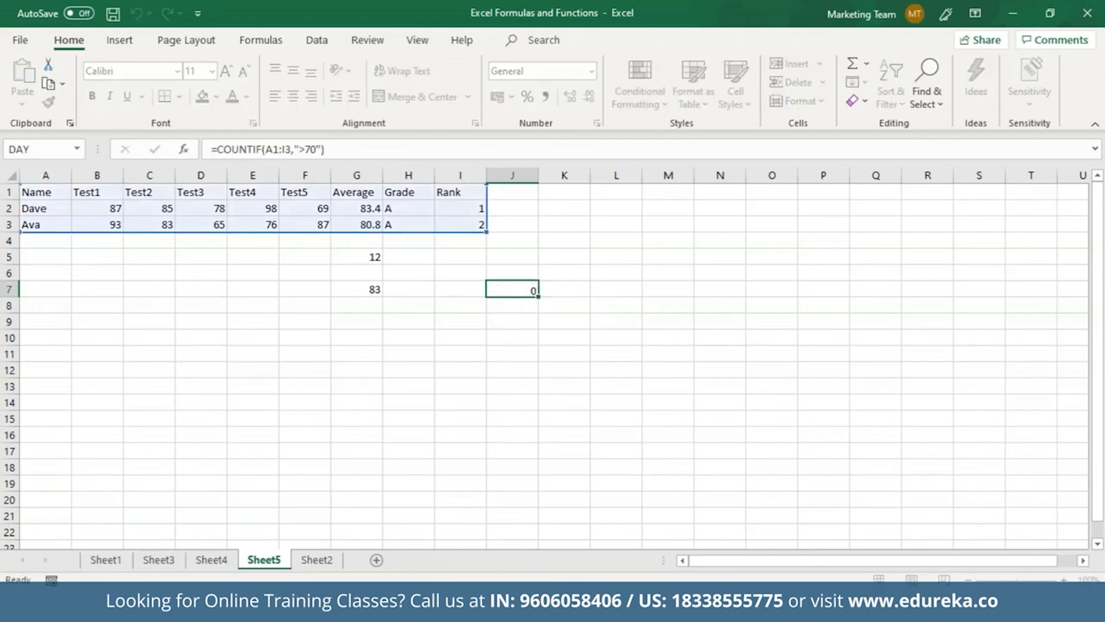
click(521, 291)
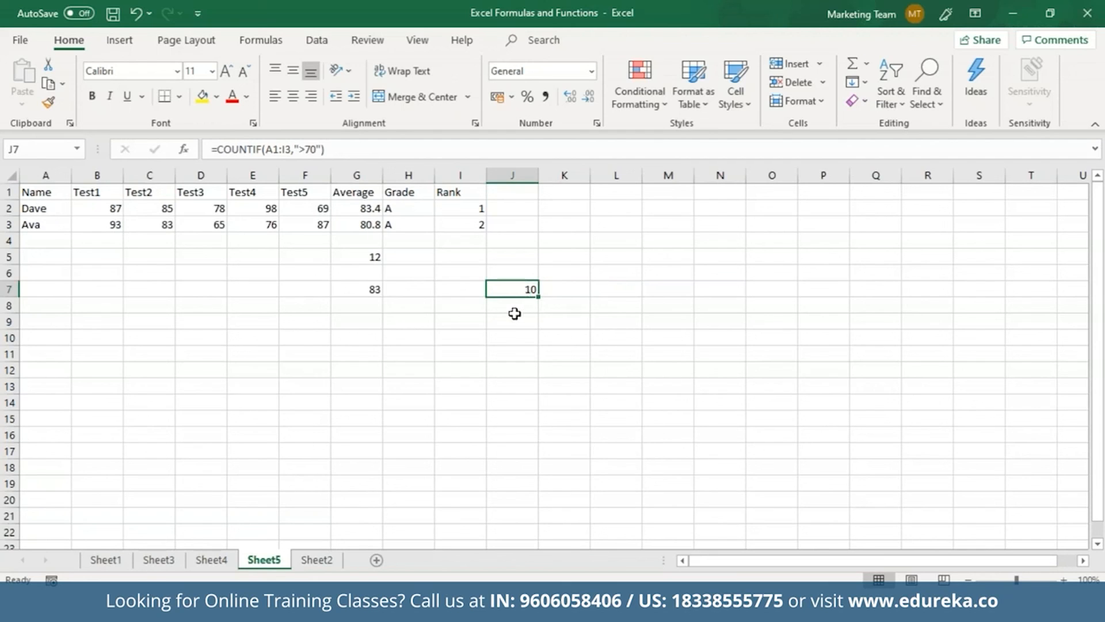
click(514, 314)
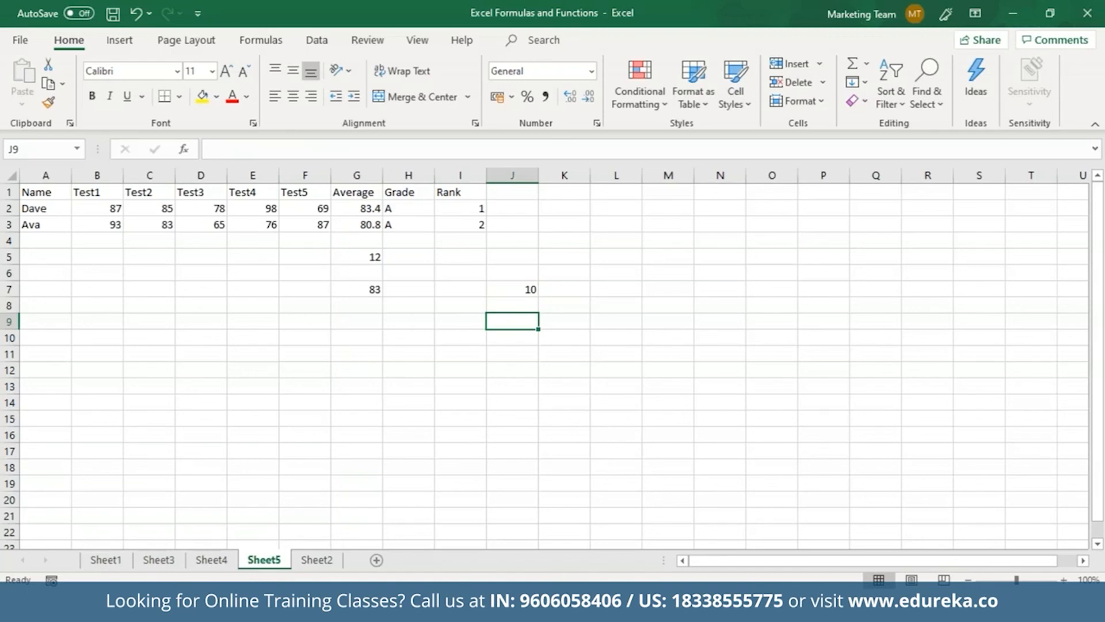
Enter =INDEX(A1:I3, 2,3) in J9, returning 85 from row 2, column 3
text(=INDEX()
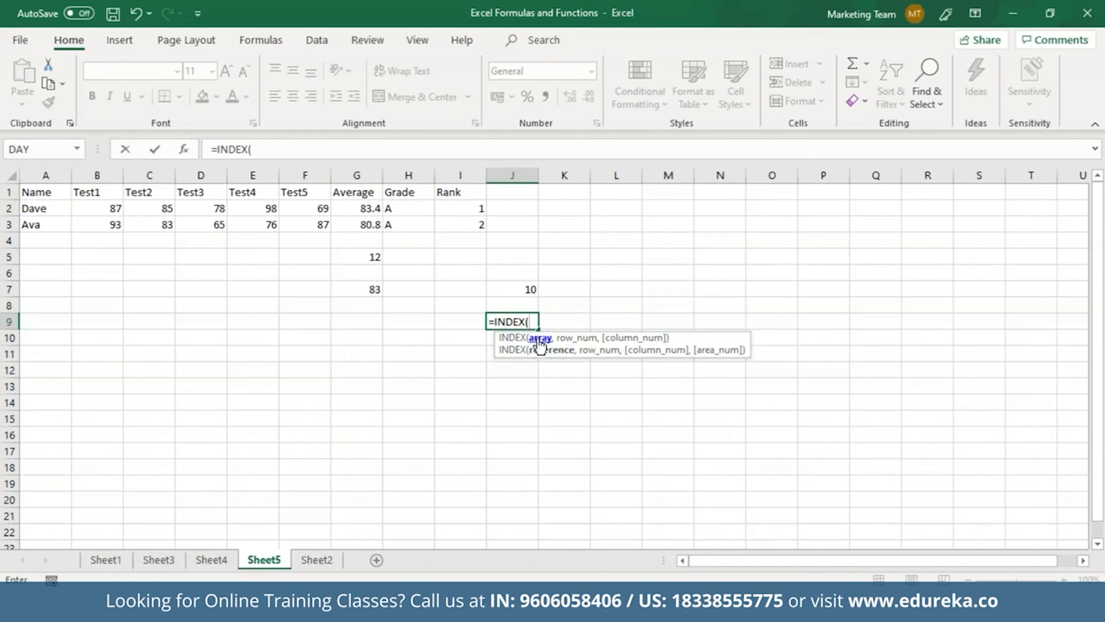
click(52, 195)
drag(64, 200, 456, 224)
text(,)
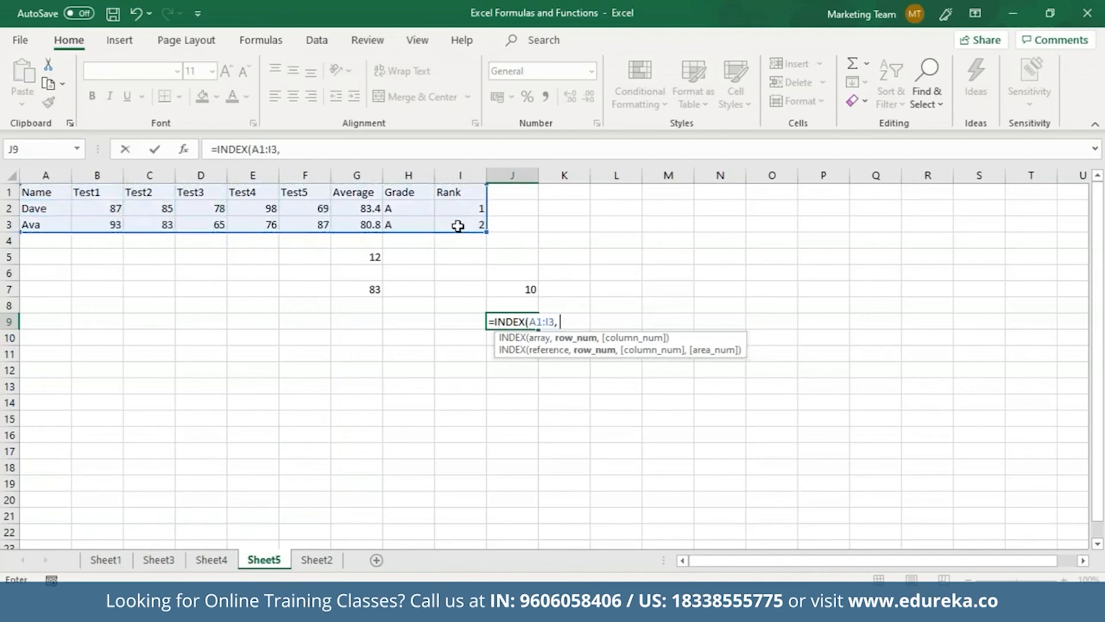
text( 2,3)
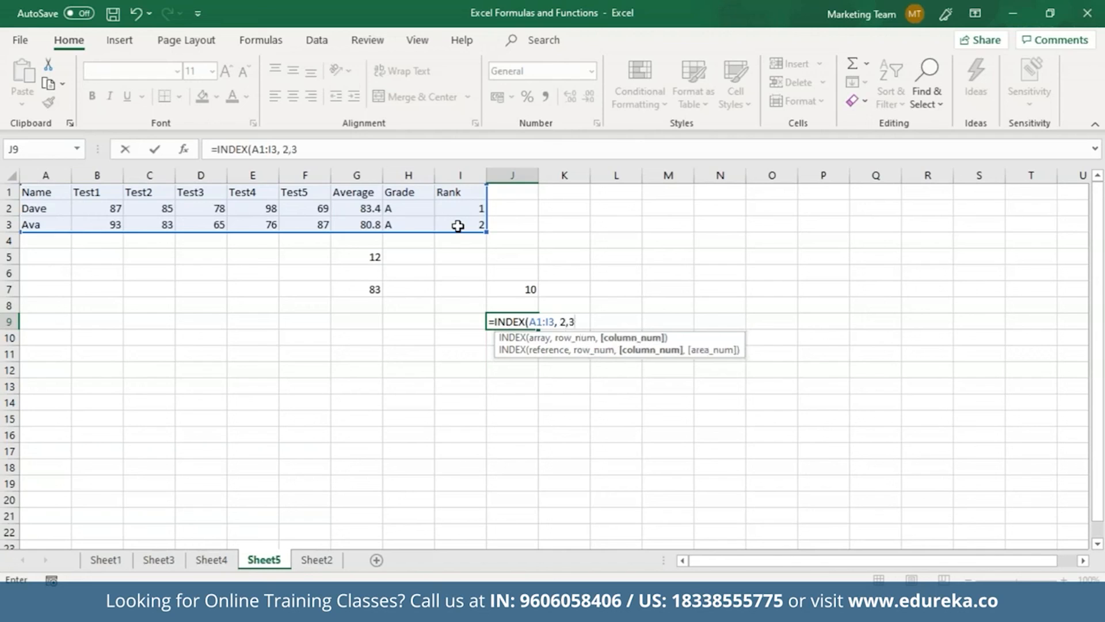
text())
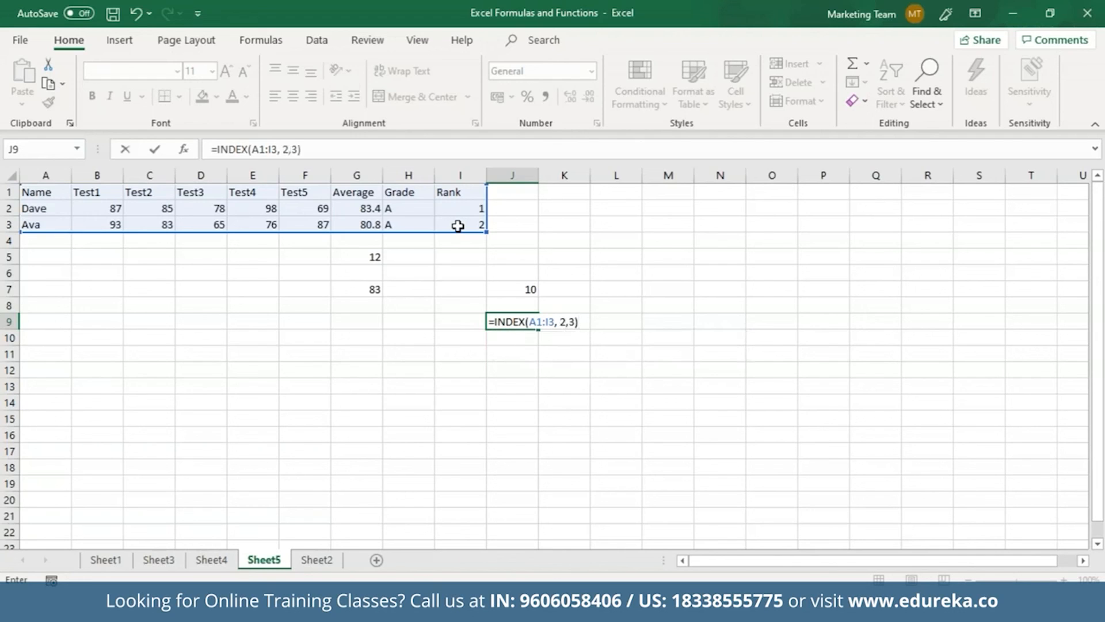
key(ctrl+Return)
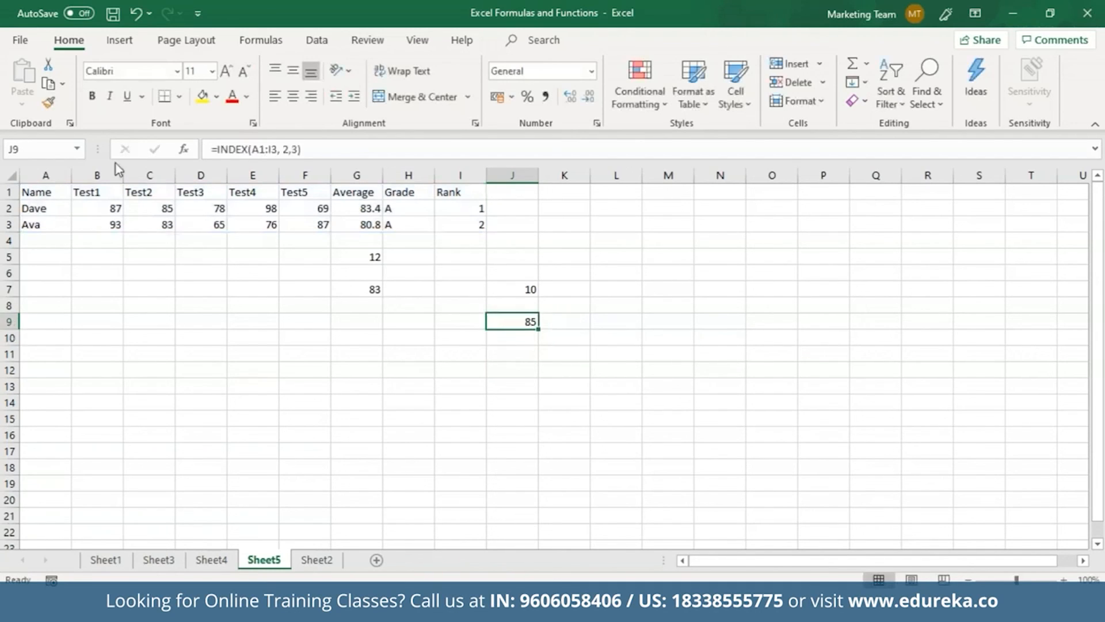